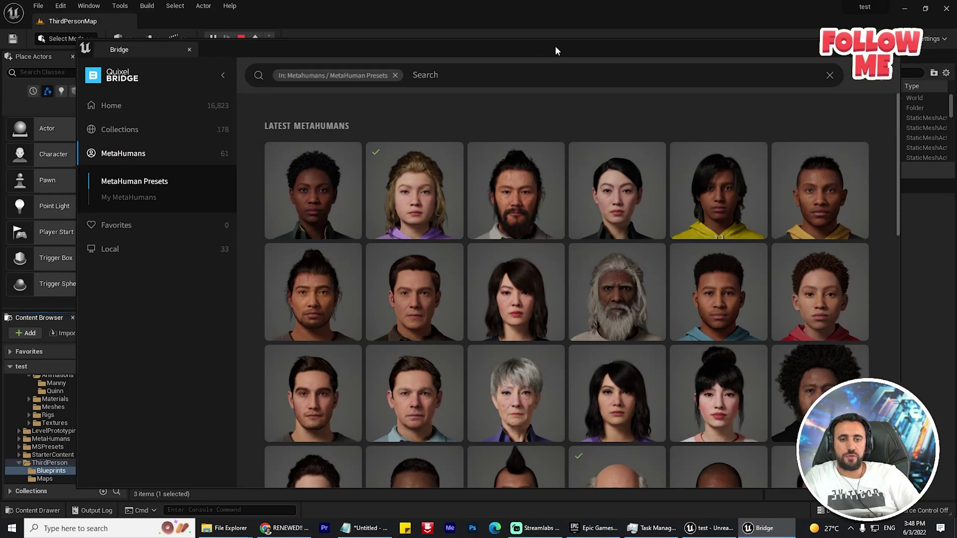
Move the Bridge window out of the way and playtest the purple-hoodie MetaHuman character running and jumping around the level.
{"action": "left_click_drag", "start_coordinate": [554, 46], "coordinate": [731, 73]}
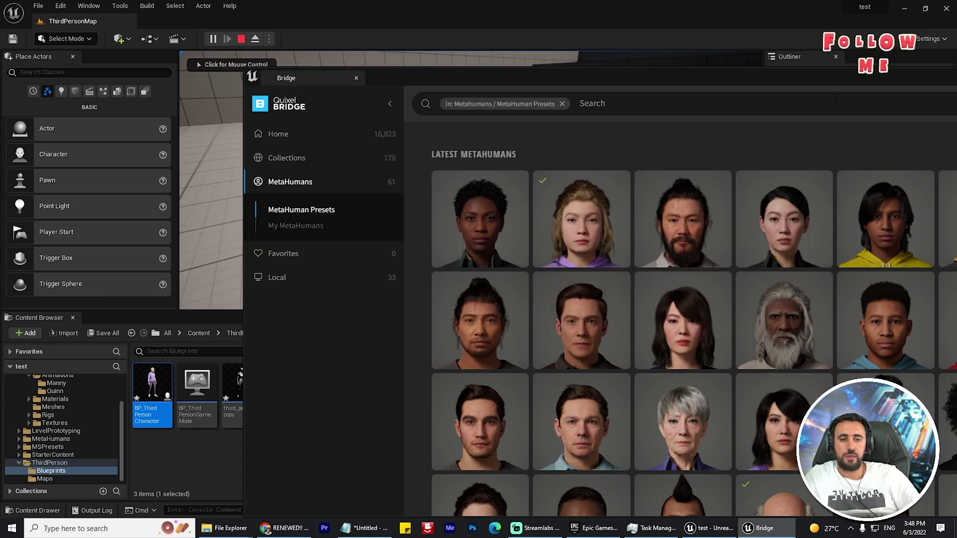
{"action": "left_click_drag", "start_coordinate": [804, 79], "coordinate": [543, 148]}
{"action": "left_click", "coordinate": [622, 144]}
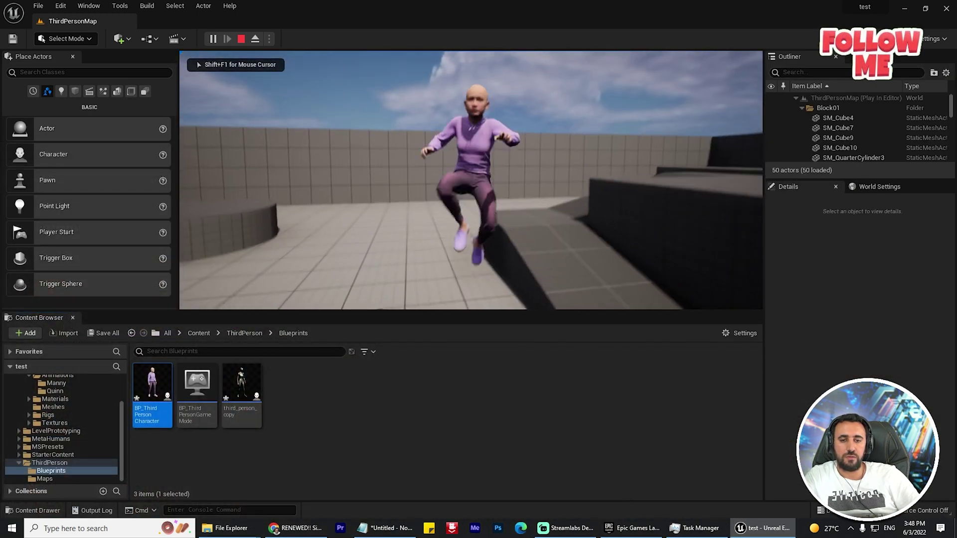
{"action": "key", "text": "w"}
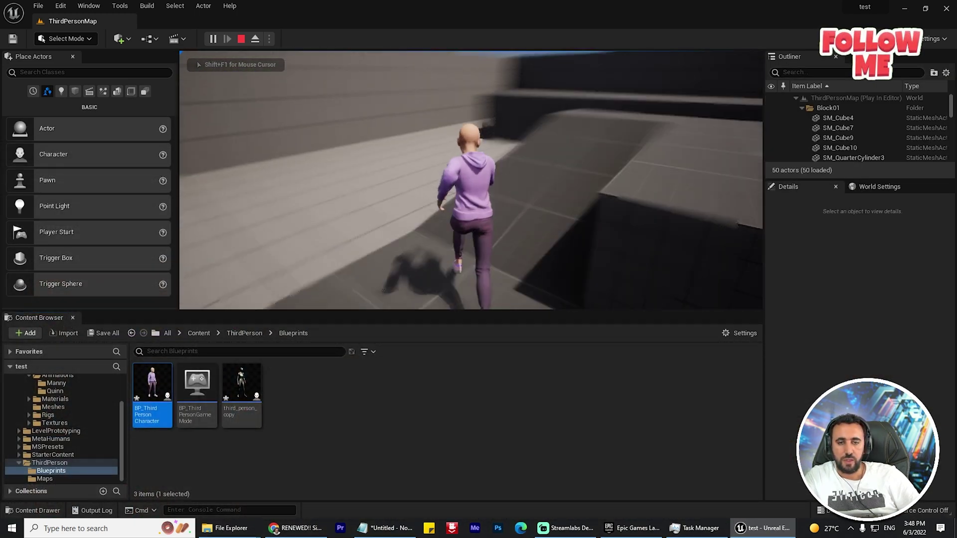
{"action": "key", "text": "space"}
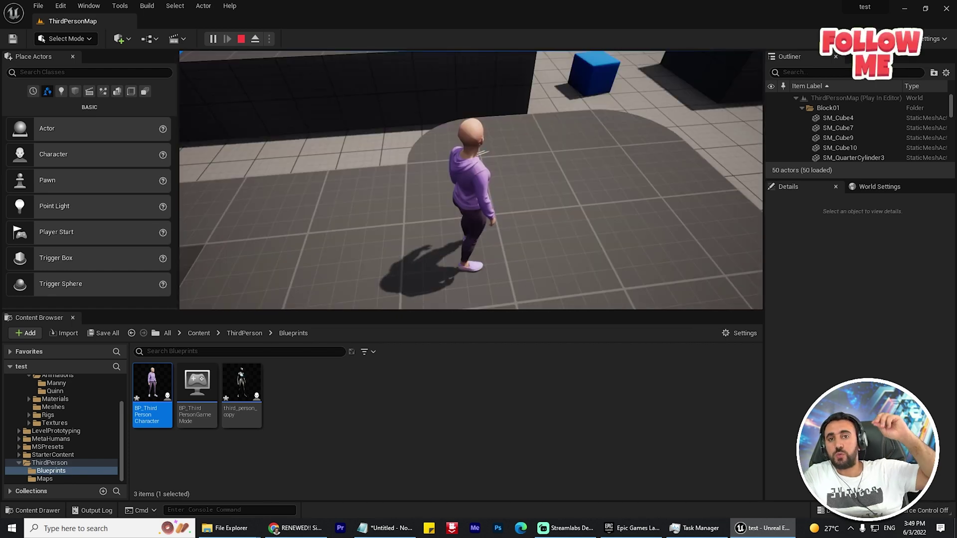
{"action": "key", "text": "w"}
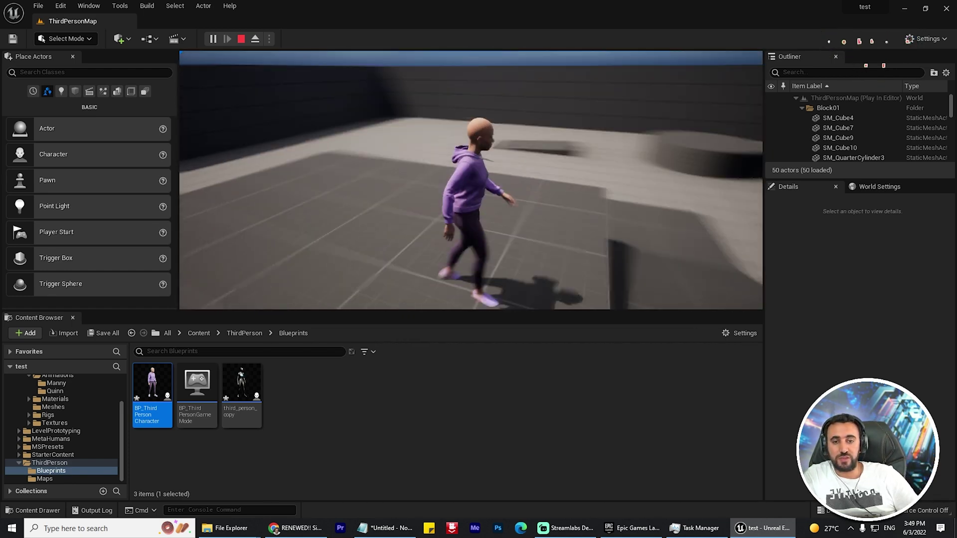
{"action": "key", "text": "w"}
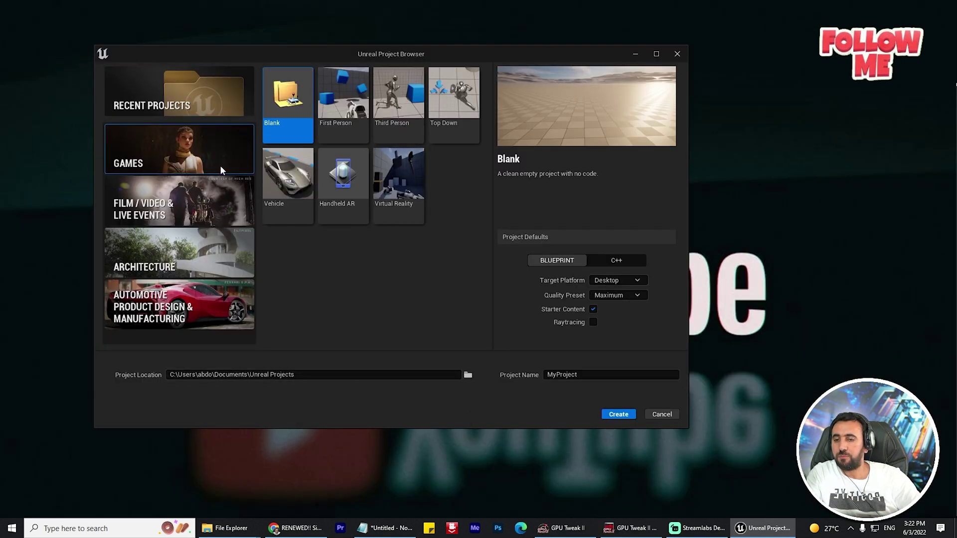
Create a new game project named test from the Third Person template.
{"action": "left_click", "coordinate": [408, 101]}
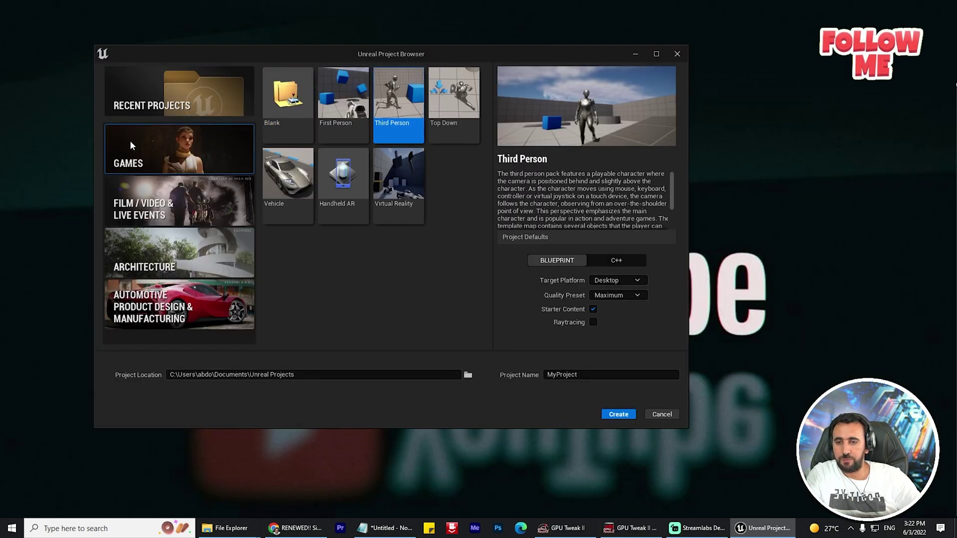
{"action": "left_click", "coordinate": [606, 378]}
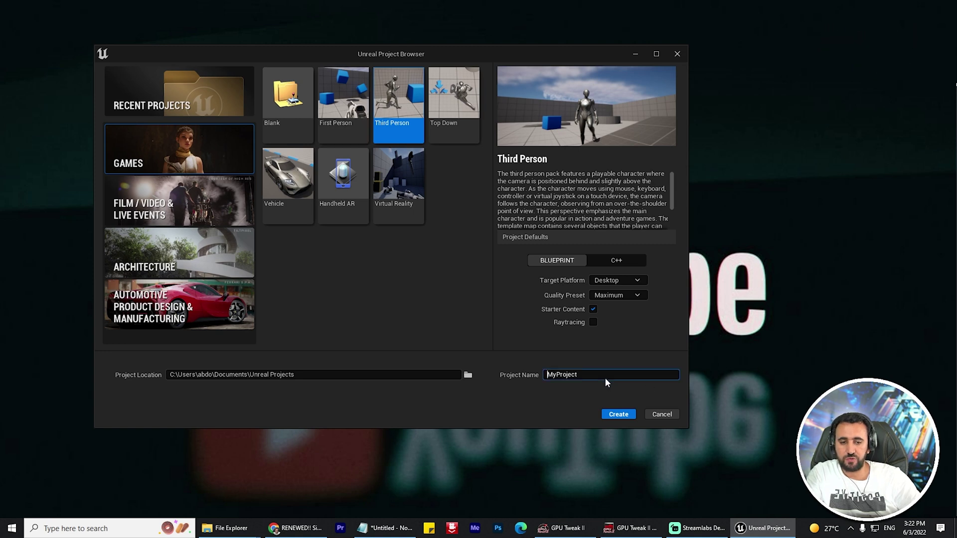
{"action": "key", "text": "ctrl+a"}
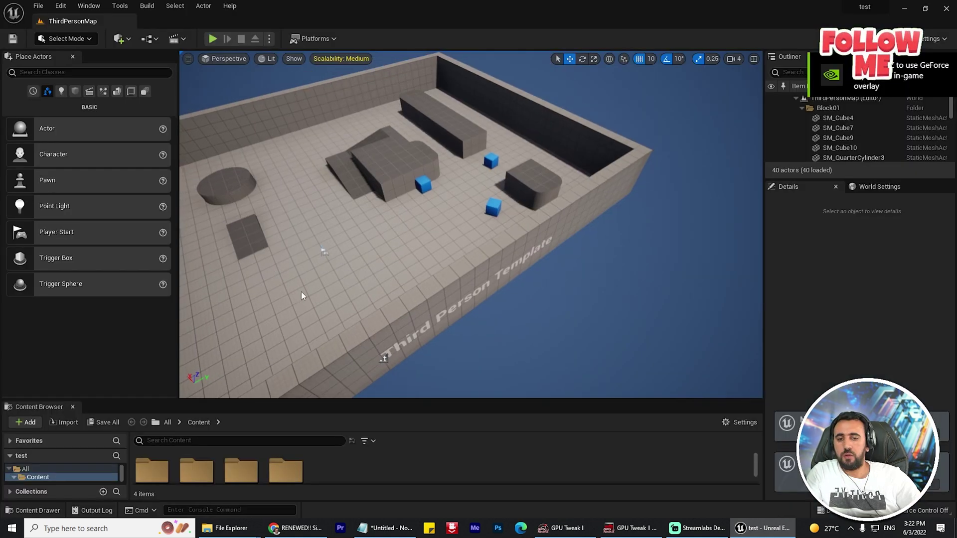
Playtest the default mannequin by running and jumping over the ramps and blocks, and end the play session.
{"action": "left_click", "coordinate": [212, 39]}
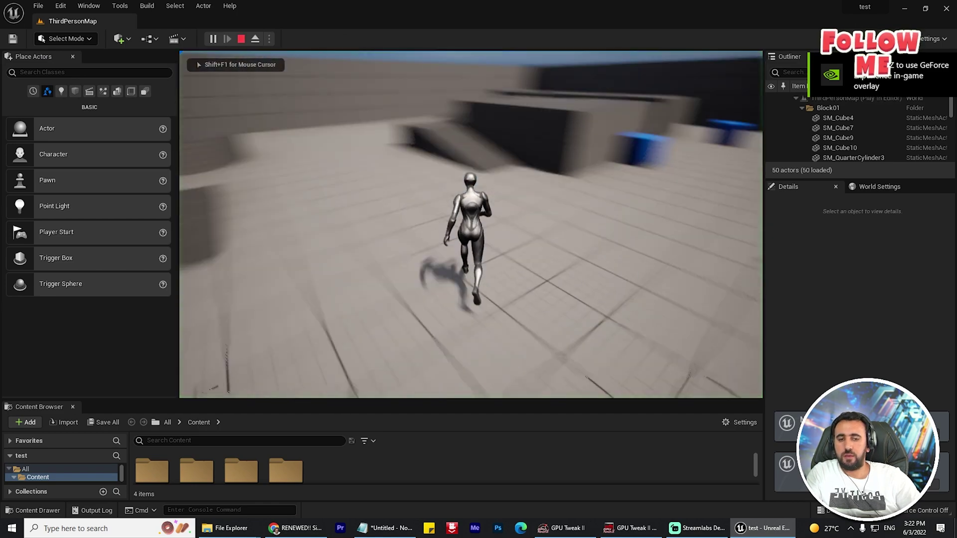
{"action": "key", "text": "space"}
{"action": "key", "text": "w"}
{"action": "key", "text": "space"}
{"action": "key", "text": "space"}
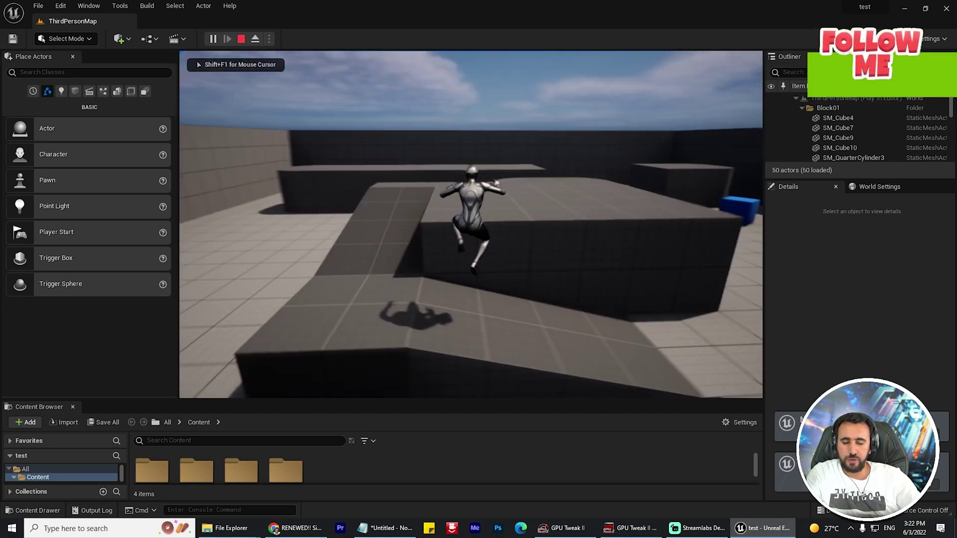
{"action": "key", "text": "w"}
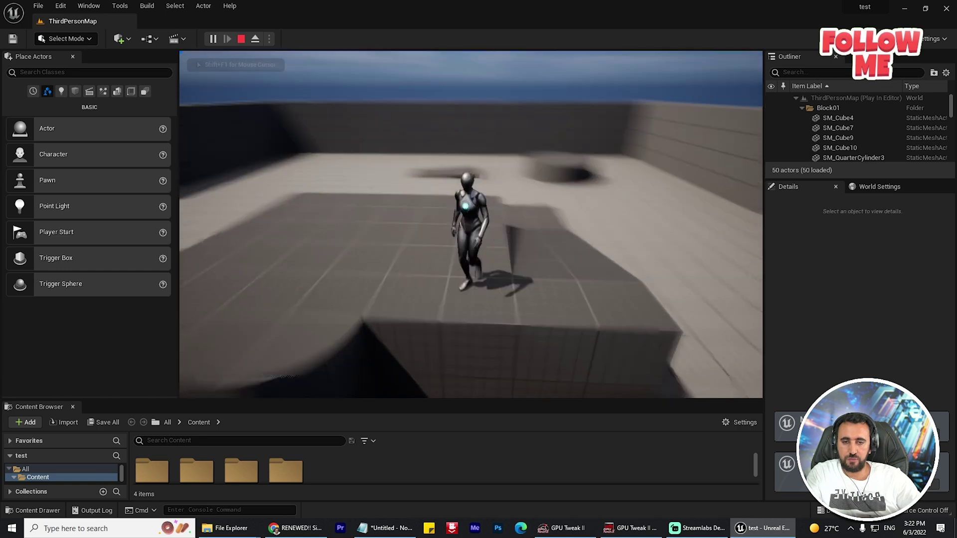
{"action": "key", "text": "space"}
{"action": "key", "text": "Escape"}
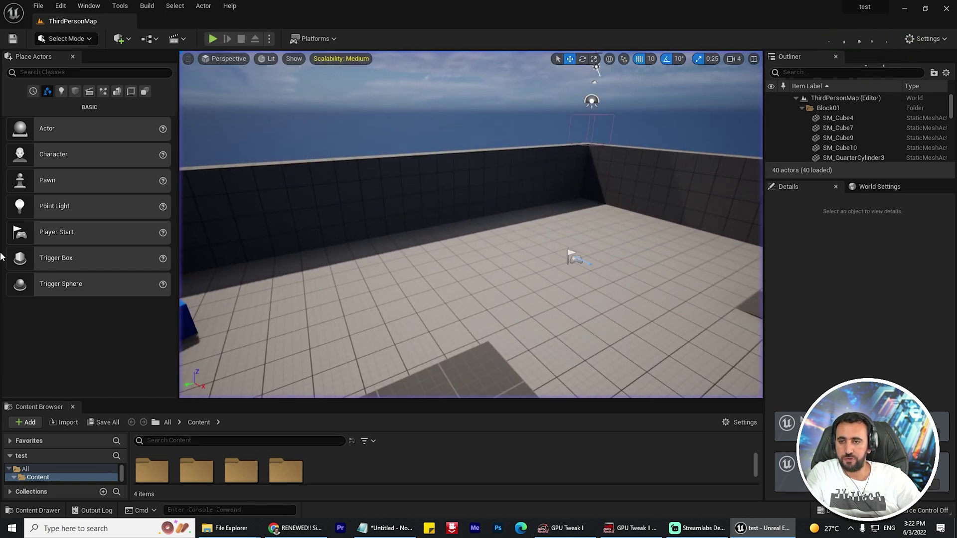
Open Quixel Bridge through the option for adding Quixel content and show the MetaHuman Presets.
{"action": "left_click", "coordinate": [30, 423]}
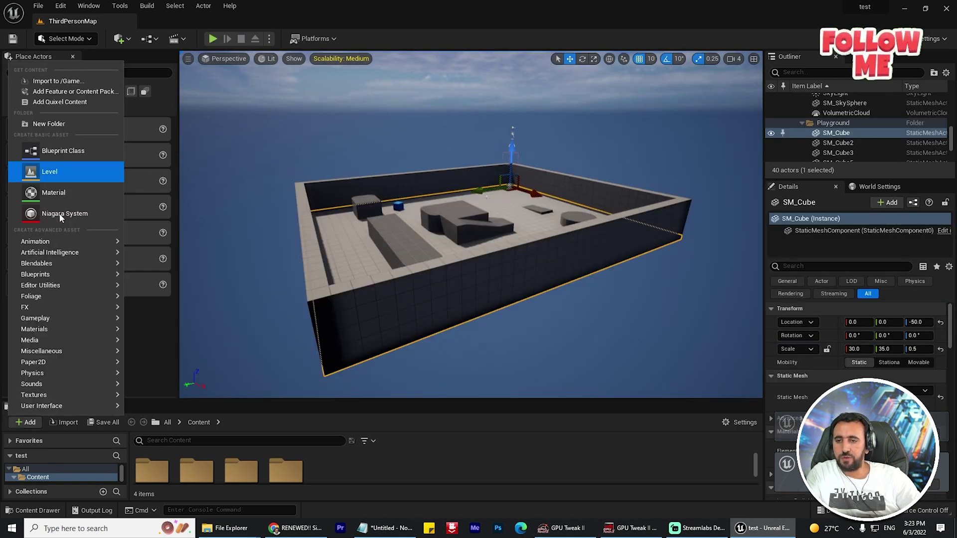
{"action": "left_click", "coordinate": [61, 103]}
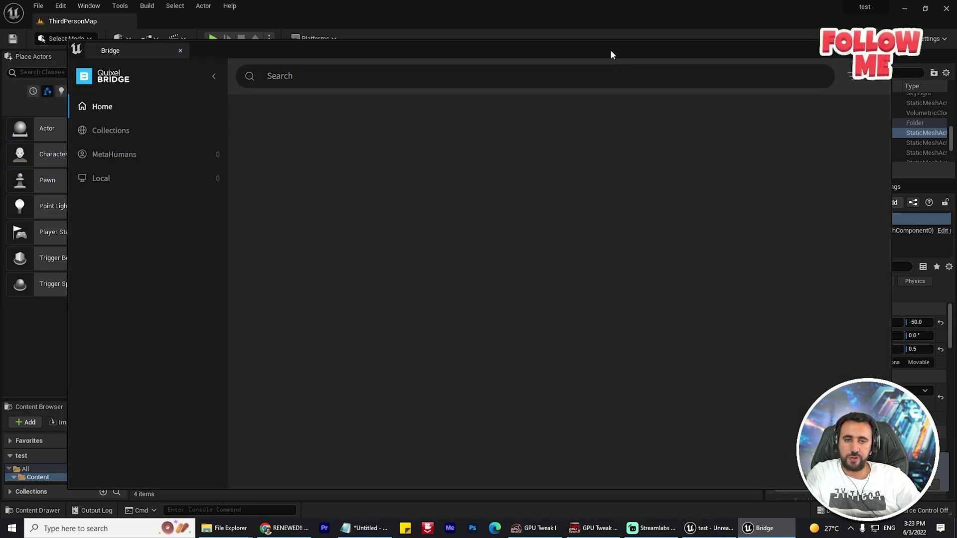
{"action": "left_click_drag", "start_coordinate": [610, 49], "coordinate": [582, 35]}
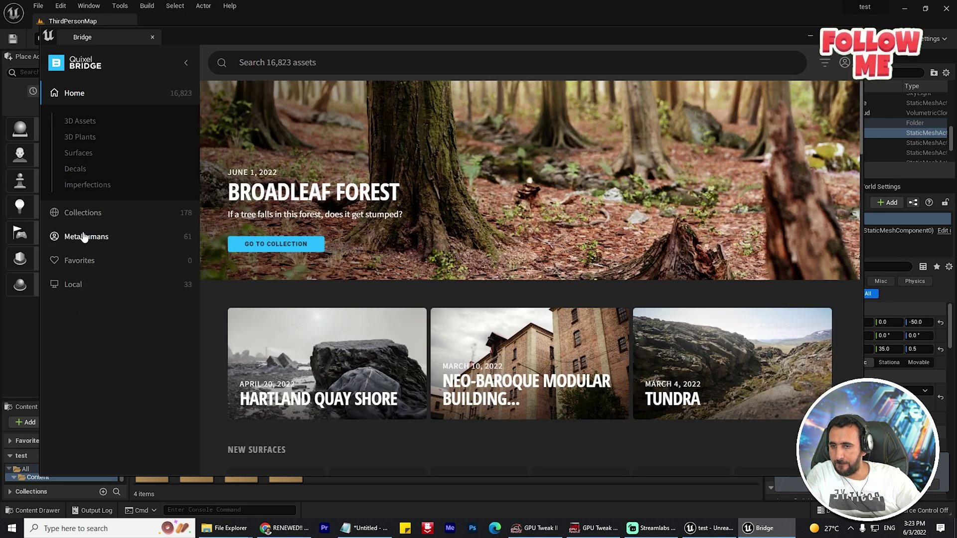
{"action": "left_click", "coordinate": [85, 237]}
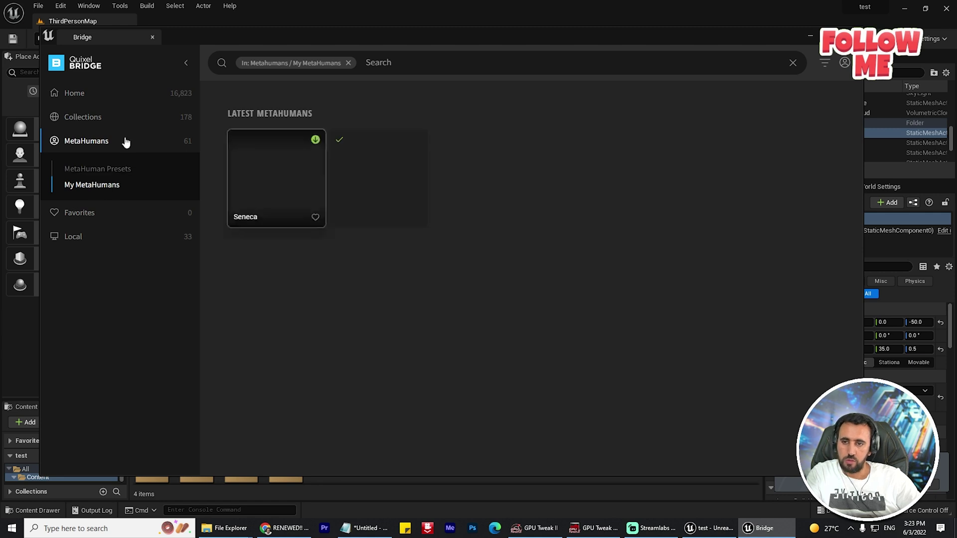
{"action": "left_click", "coordinate": [96, 169]}
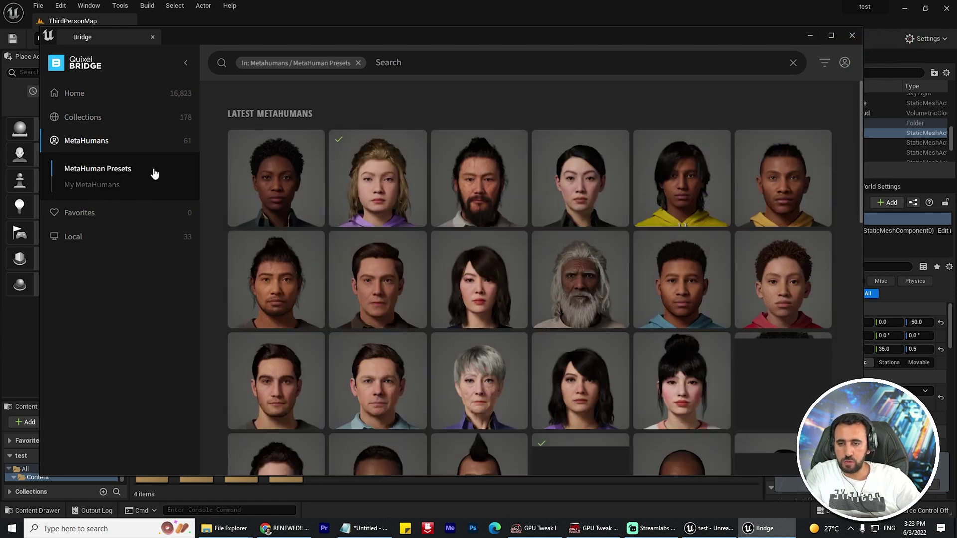
Select the Amelia MetaHuman preset with Highest Quality as its download quality.
{"action": "left_click", "coordinate": [383, 180]}
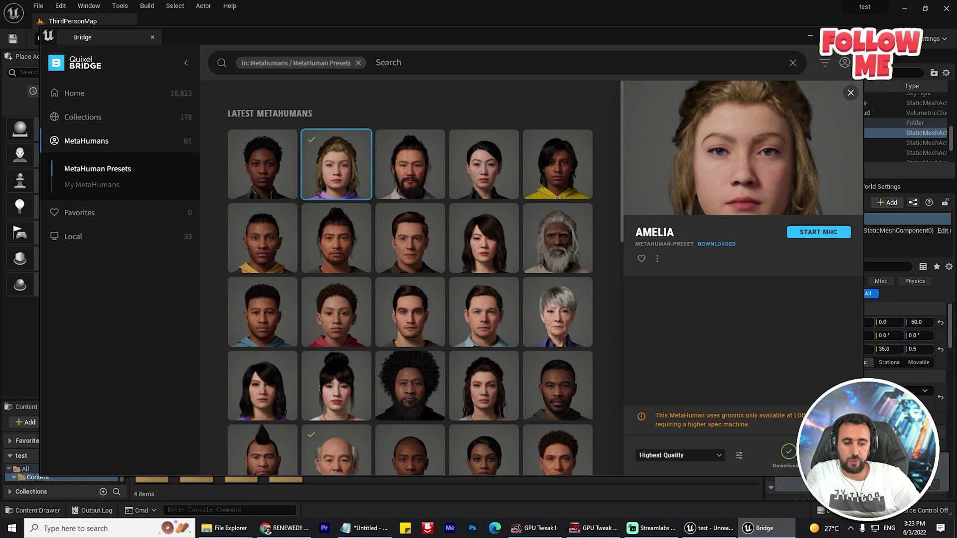
{"action": "left_click", "coordinate": [692, 455]}
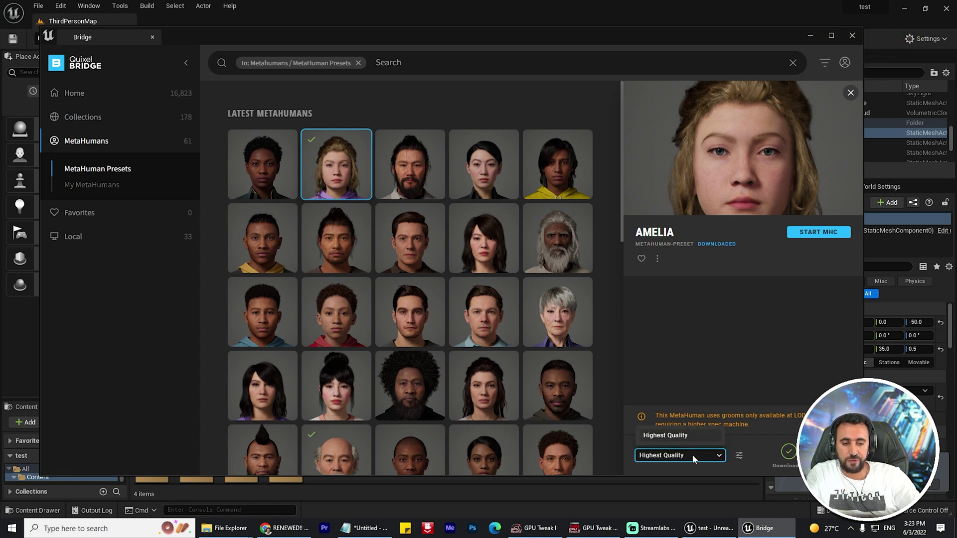
{"action": "left_click", "coordinate": [692, 454]}
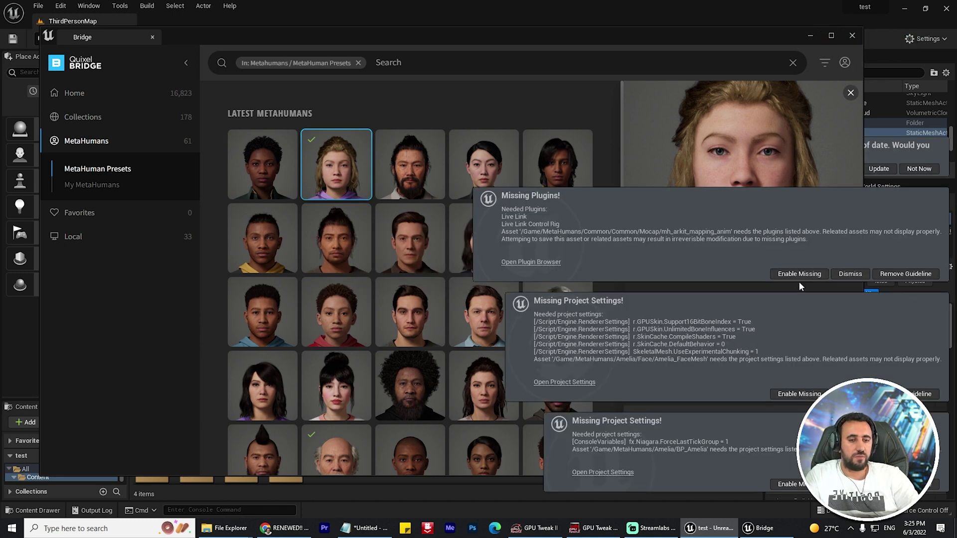
Enable the missing plugins and project settings that the Amelia assets require, and save the Neck_CtrlRig asset.
{"action": "left_click", "coordinate": [799, 273]}
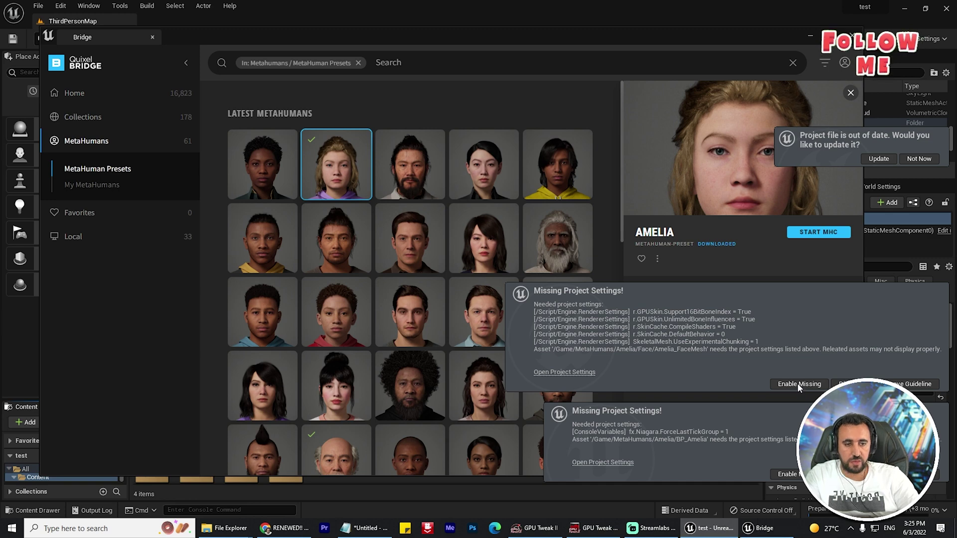
{"action": "left_click", "coordinate": [797, 383]}
{"action": "left_click", "coordinate": [805, 342]}
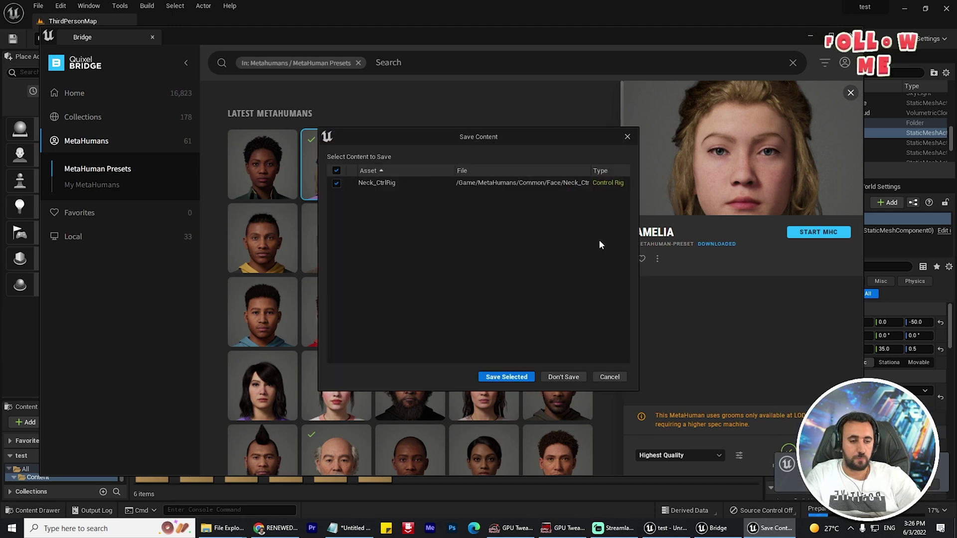
{"action": "left_click", "coordinate": [501, 378]}
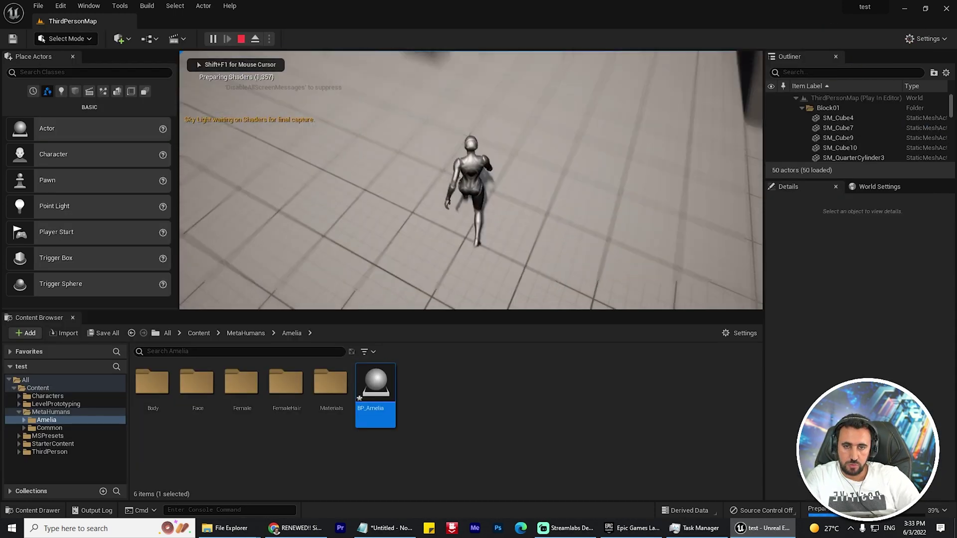
Playtest the level after the Amelia import, running and jumping up the ramp, and end the play session.
{"action": "key", "text": "w"}
{"action": "key", "text": "space"}
{"action": "key", "text": "space"}
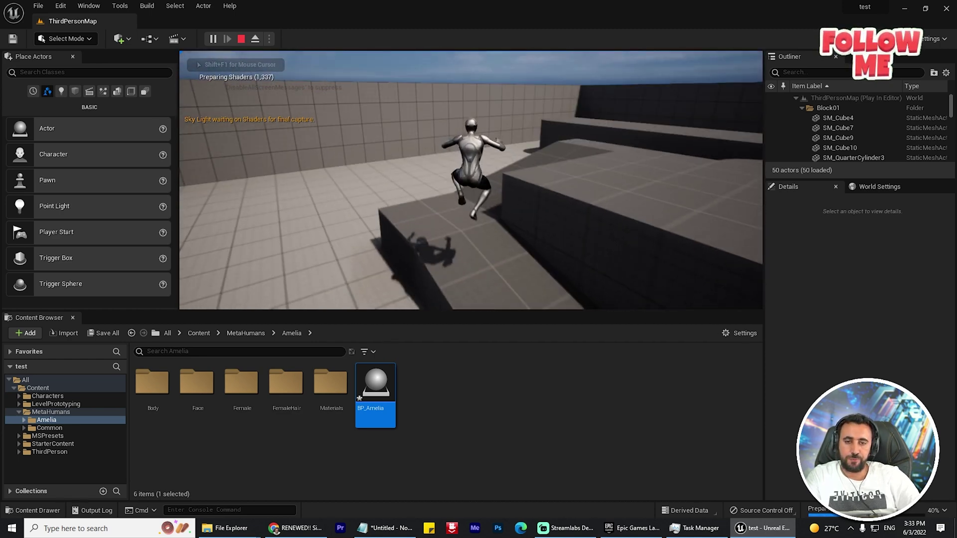
{"action": "key", "text": "w"}
{"action": "key", "text": "space"}
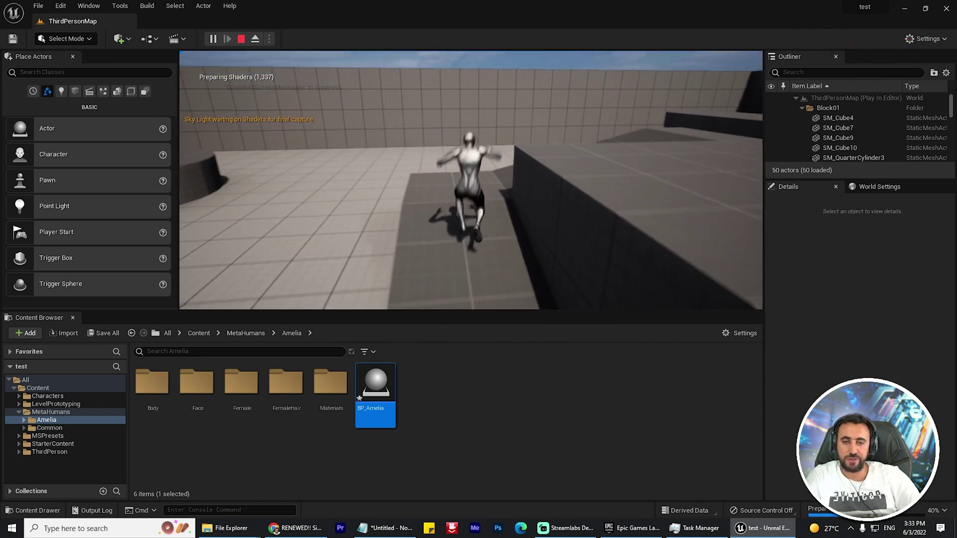
{"action": "key", "text": "w"}
{"action": "key", "text": "Escape"}
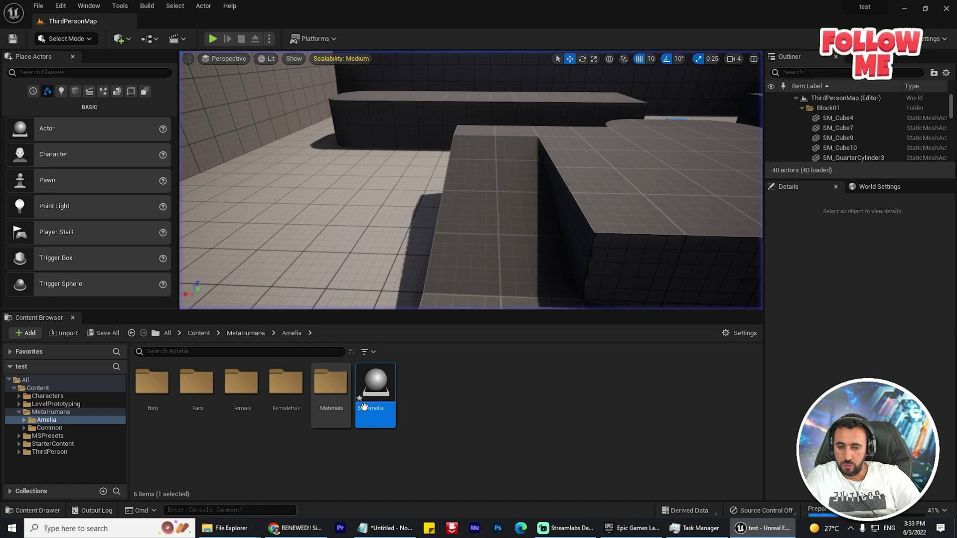
Open the BP_Amelia blueprint, examine the character in its viewport, and close the blueprint editor.
{"action": "double_click", "coordinate": [380, 381]}
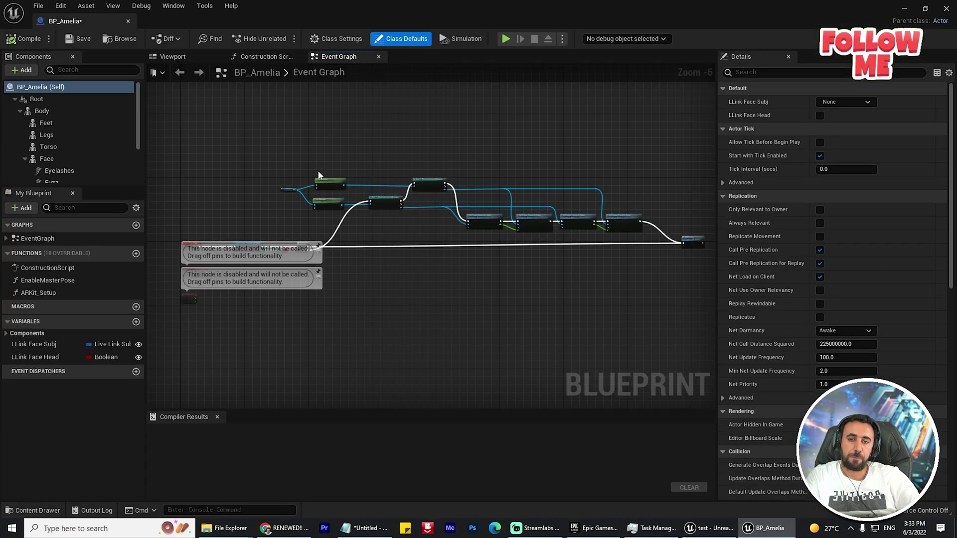
{"action": "scroll", "coordinate": [464, 225], "scroll_direction": "up", "scroll_amount": 5}
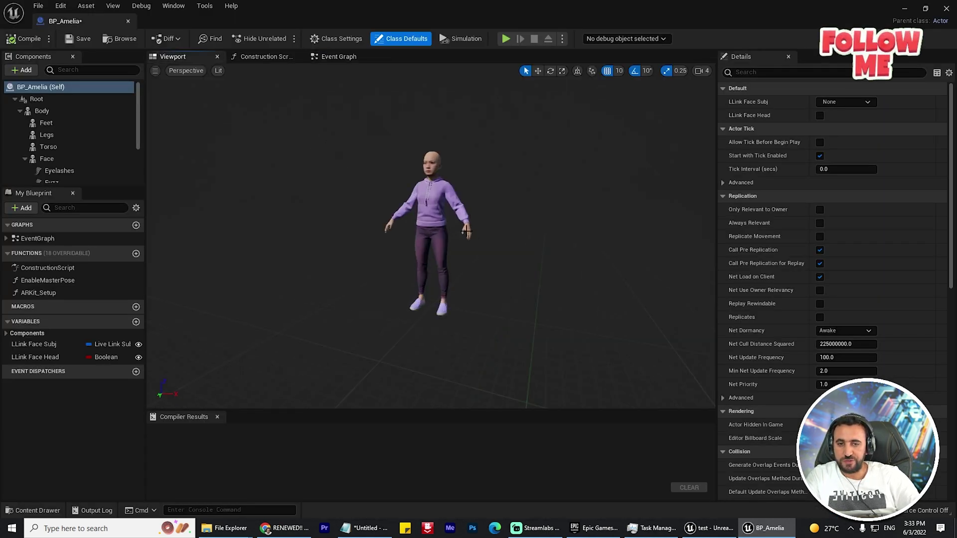
{"action": "right_click_drag", "start_coordinate": [507, 231], "coordinate": [506, 160]}
{"action": "left_click", "coordinate": [945, 7]}
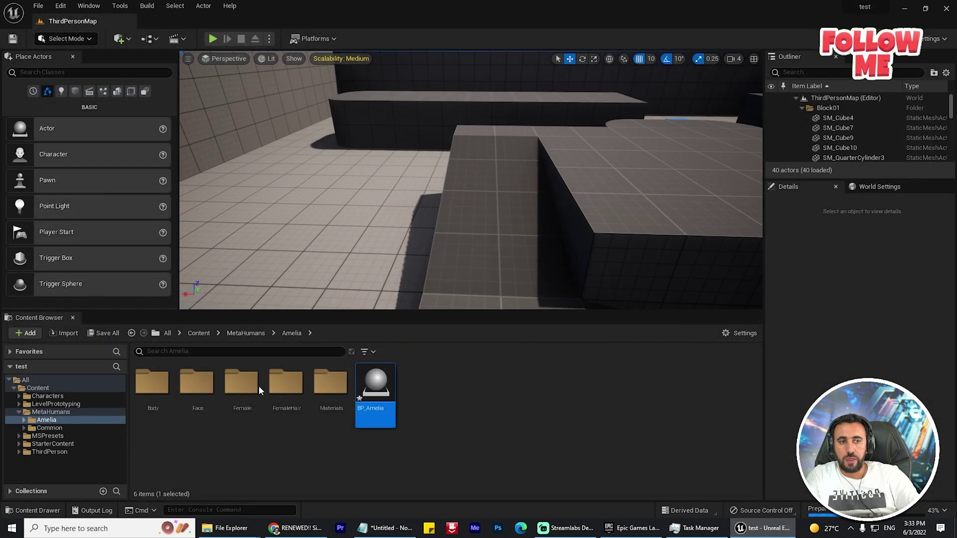
Duplicate BP_ThirdPersonCharacter in the ThirdPerson Blueprints folder and name the copy third_person_copy.
{"action": "double_click", "coordinate": [48, 452]}
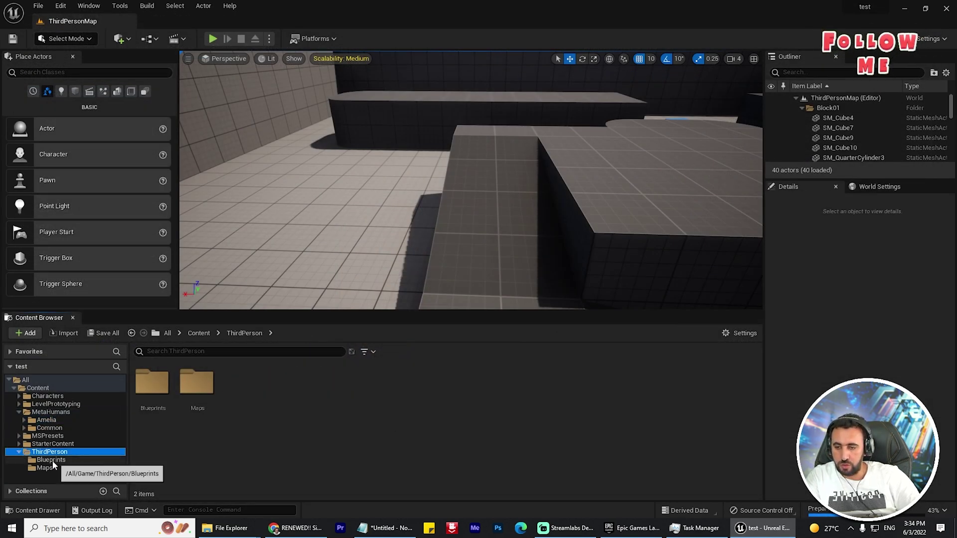
{"action": "left_click", "coordinate": [53, 460]}
{"action": "left_click", "coordinate": [148, 383]}
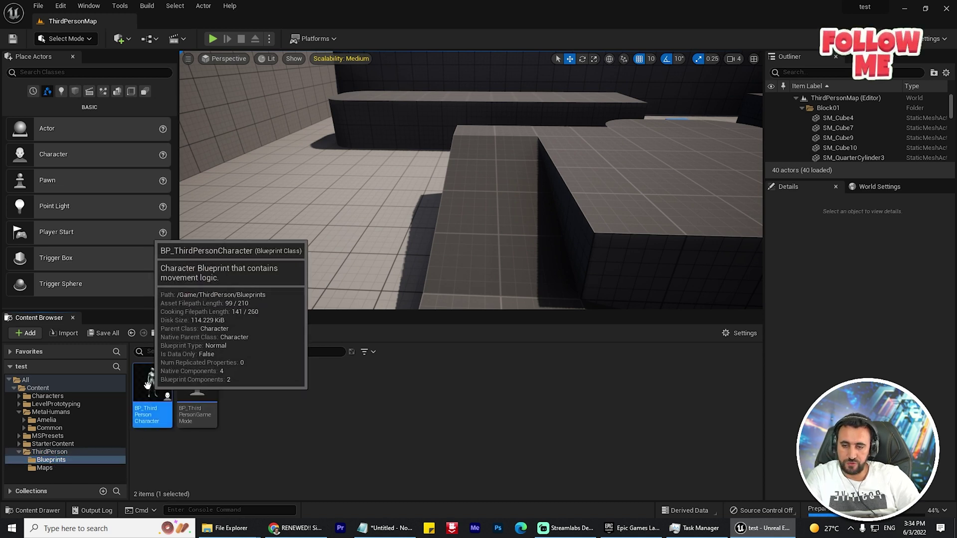
{"action": "right_click", "coordinate": [148, 384]}
{"action": "left_click", "coordinate": [209, 193]}
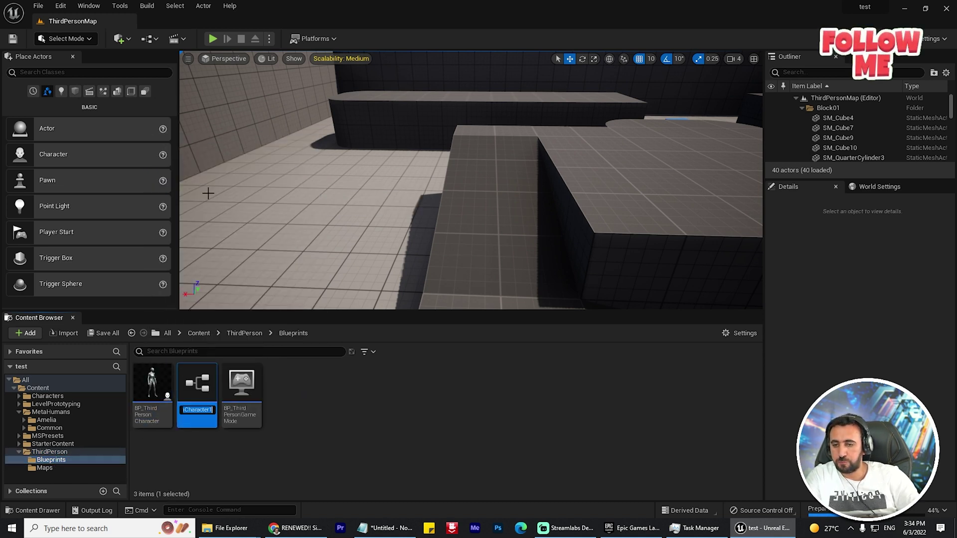
{"action": "type", "text": "third"}
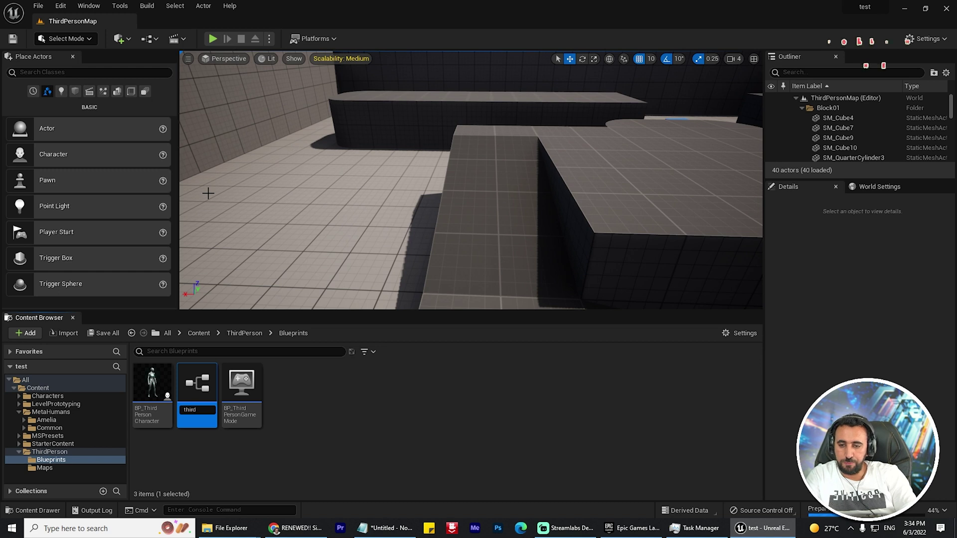
{"action": "type", "text": "_person"}
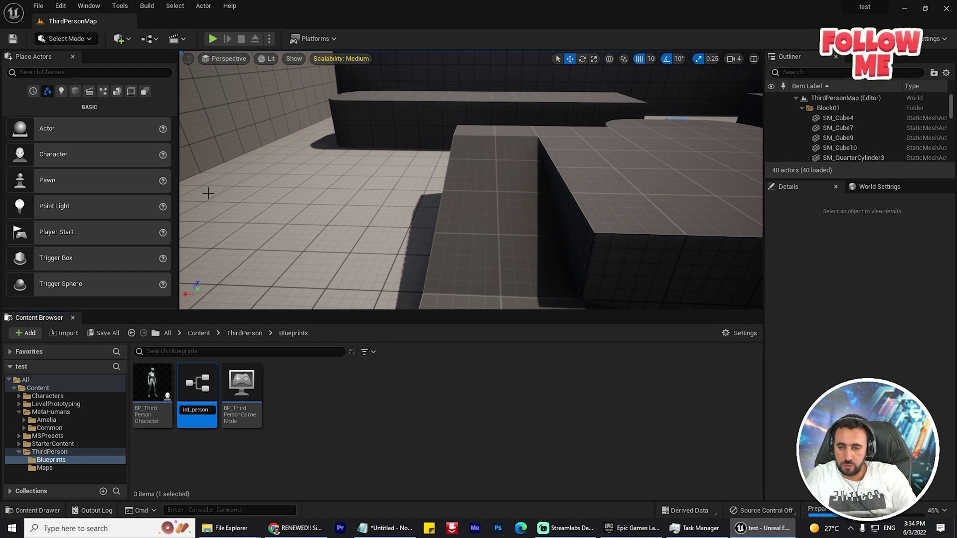
{"action": "type", "text": "_copy"}
{"action": "key", "text": "Return"}
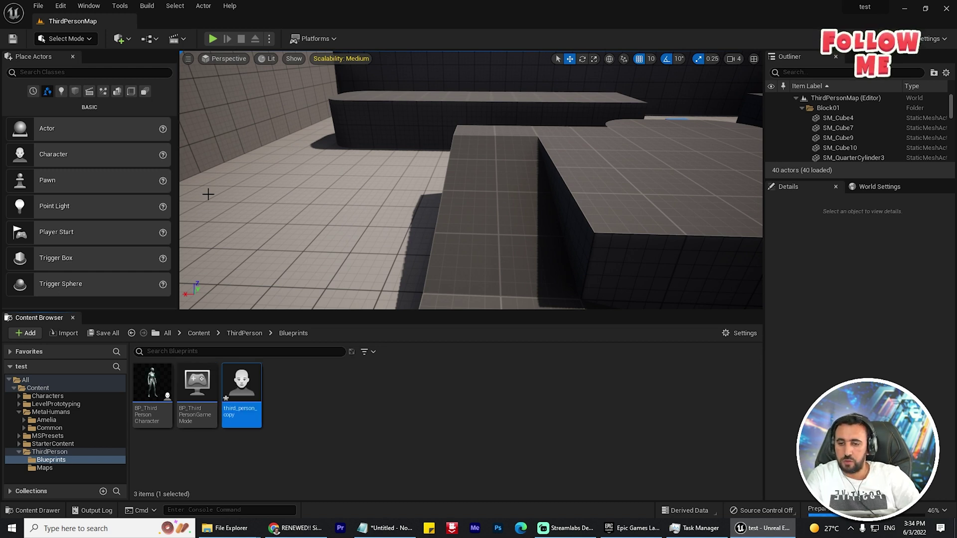
Open the original BP_ThirdPersonCharacter blueprint and show its character in the viewport.
{"action": "left_click", "coordinate": [150, 382]}
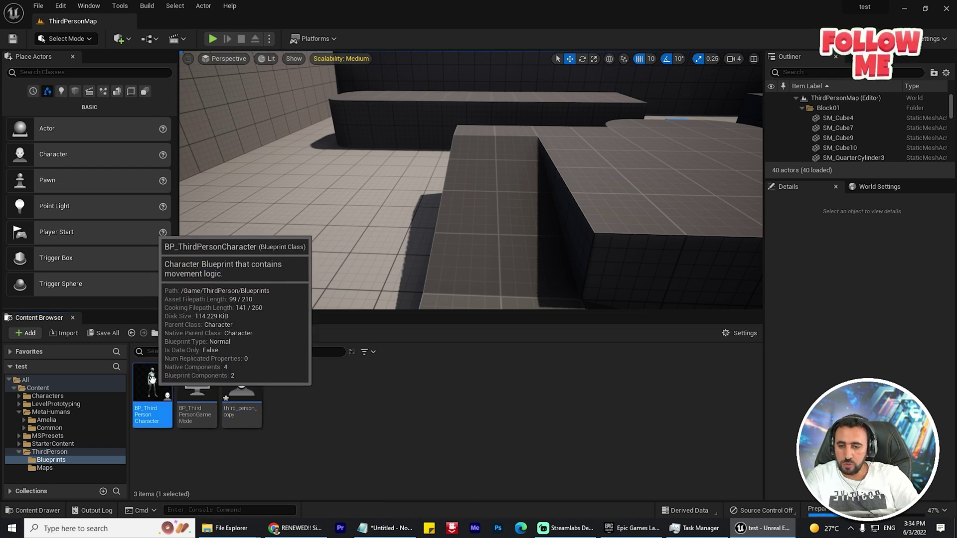
{"action": "double_click", "coordinate": [160, 383]}
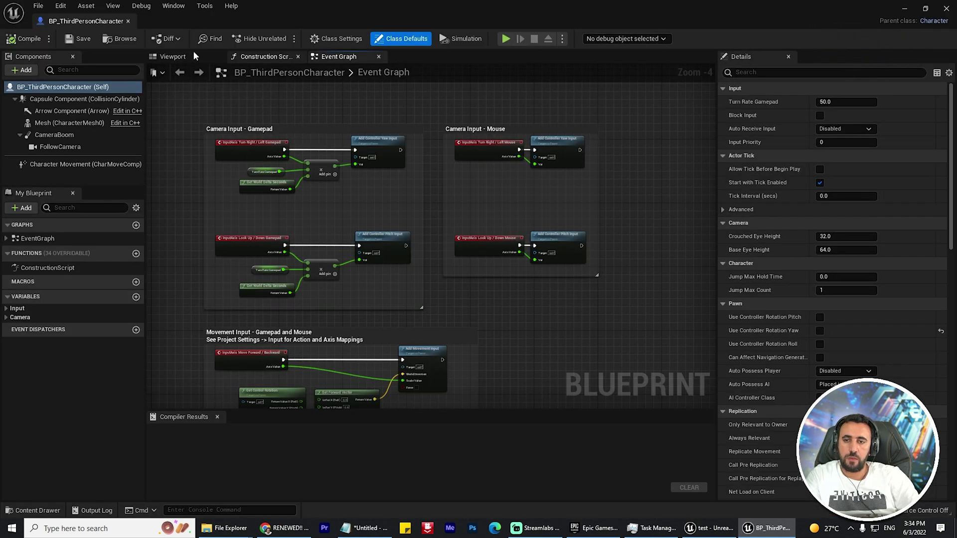
{"action": "left_click", "coordinate": [195, 56]}
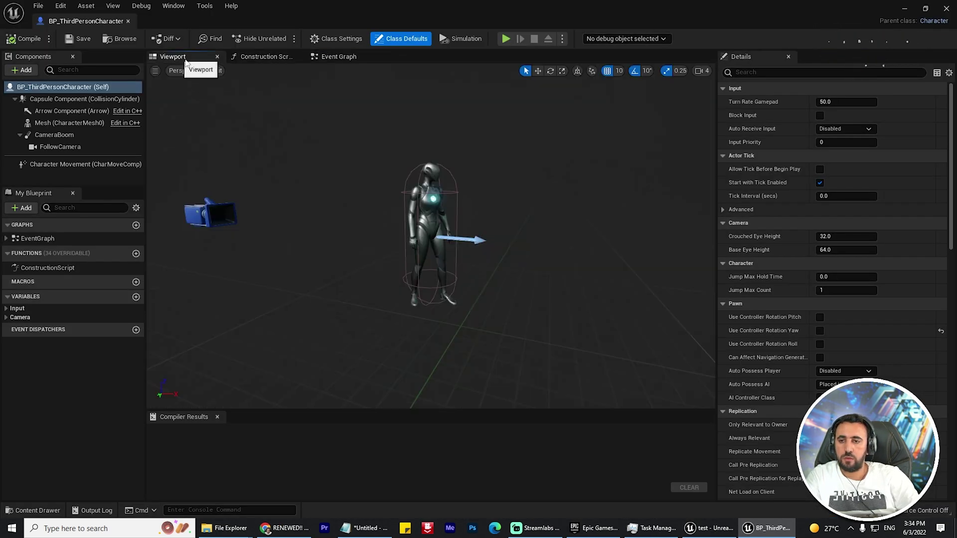
Open the BP_Amelia blueprint from the MetaHumans Amelia folder alongside BP_ThirdPersonCharacter and maximize the blueprint editor.
{"action": "left_click_drag", "start_coordinate": [288, 15], "coordinate": [575, 68]}
{"action": "left_click", "coordinate": [50, 412]}
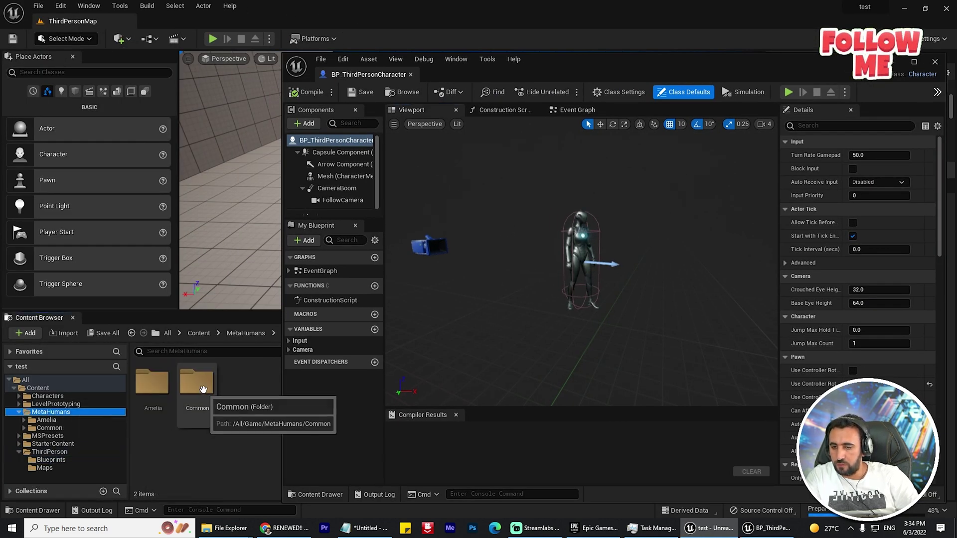
{"action": "double_click", "coordinate": [158, 385]}
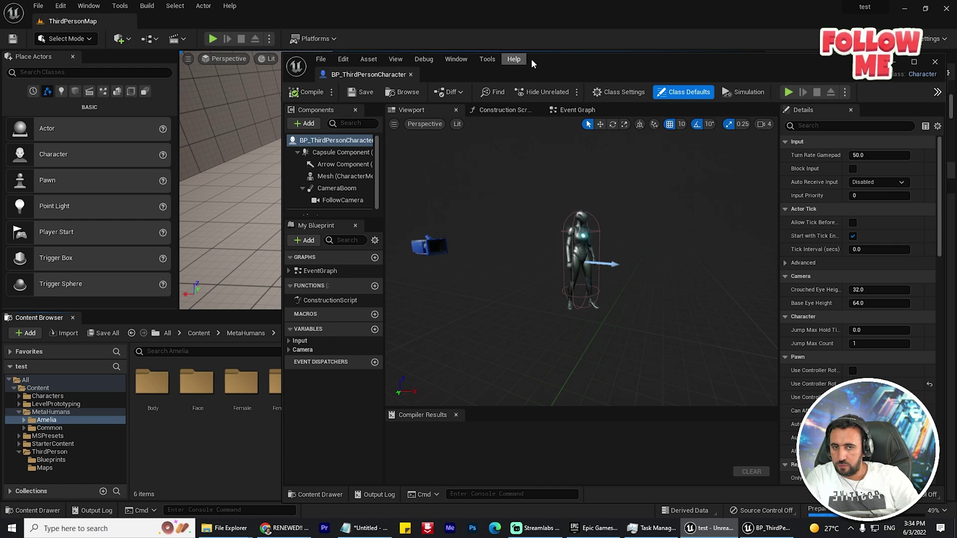
{"action": "left_click_drag", "start_coordinate": [533, 63], "coordinate": [690, 63]}
{"action": "double_click", "coordinate": [368, 381]}
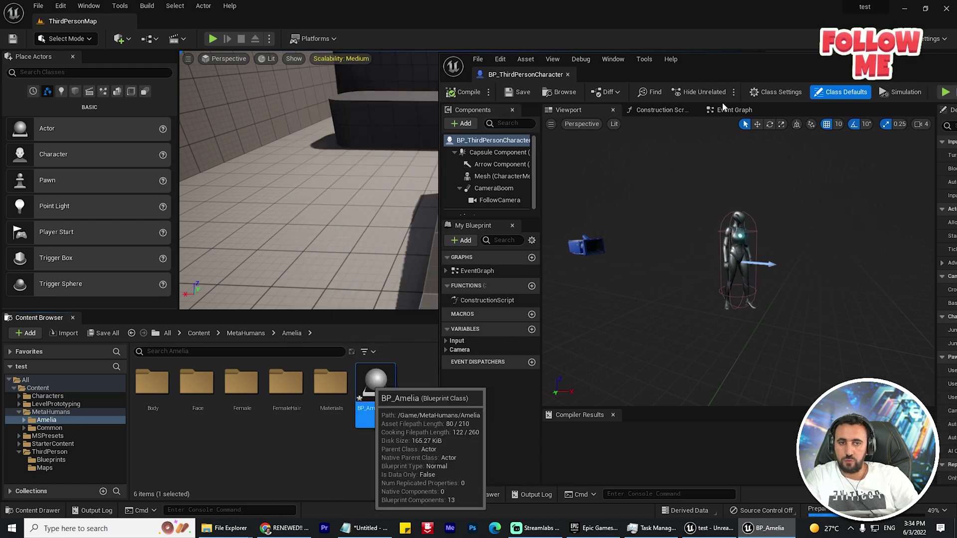
{"action": "double_click", "coordinate": [748, 64]}
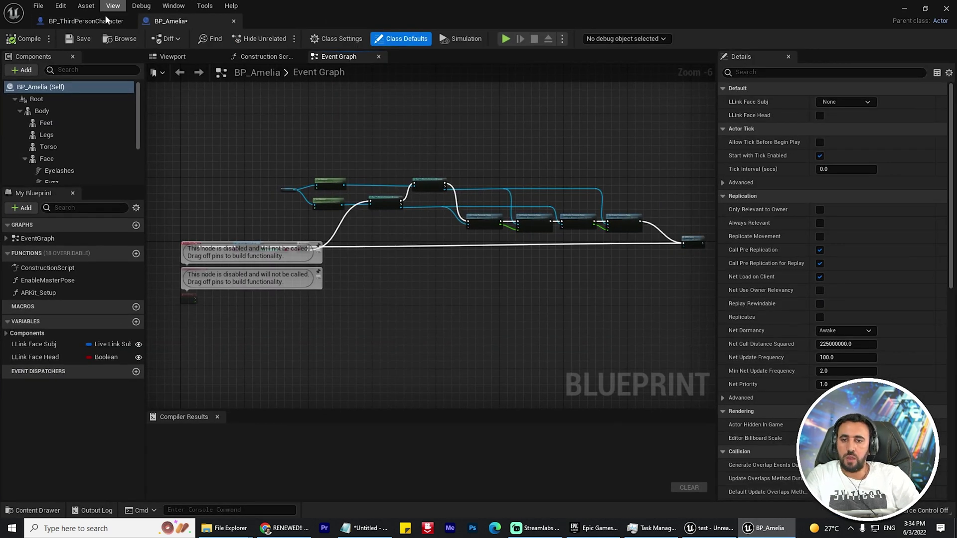
Compare the mannequin in BP_ThirdPersonCharacter with the Amelia character in BP_Amelia, viewing her from head to feet.
{"action": "left_click", "coordinate": [174, 59]}
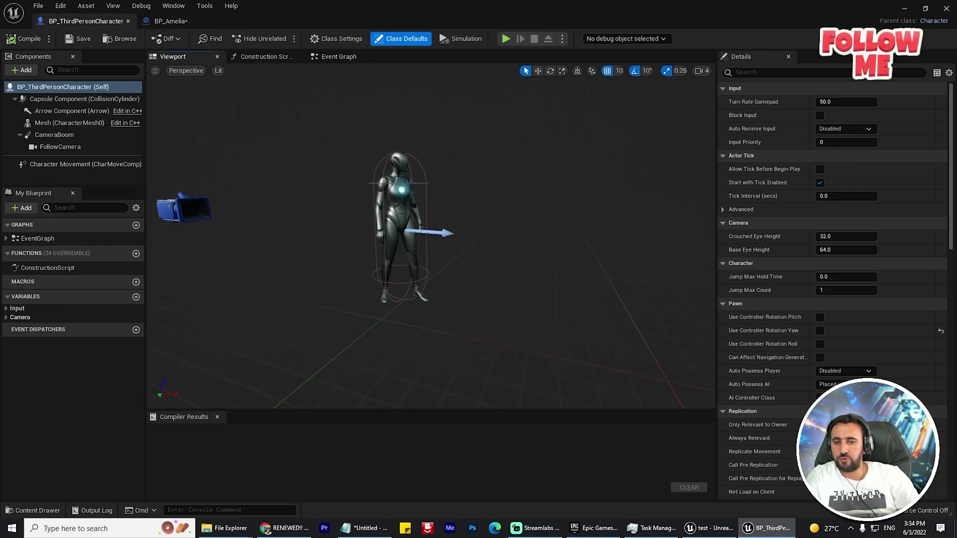
{"action": "right_click_drag", "start_coordinate": [416, 178], "coordinate": [420, 104]}
{"action": "left_click", "coordinate": [178, 24]}
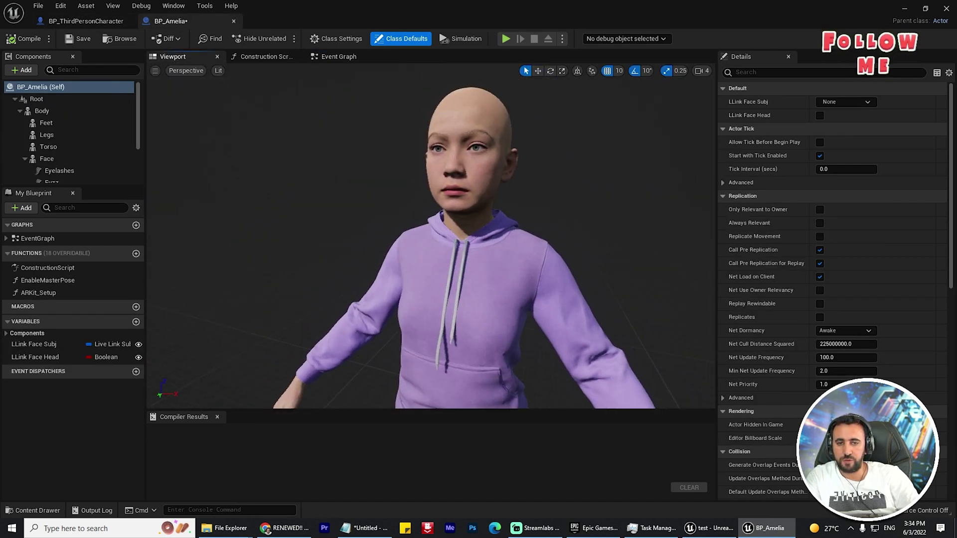
{"action": "left_click_drag", "start_coordinate": [468, 134], "coordinate": [490, 134], "text": "alt"}
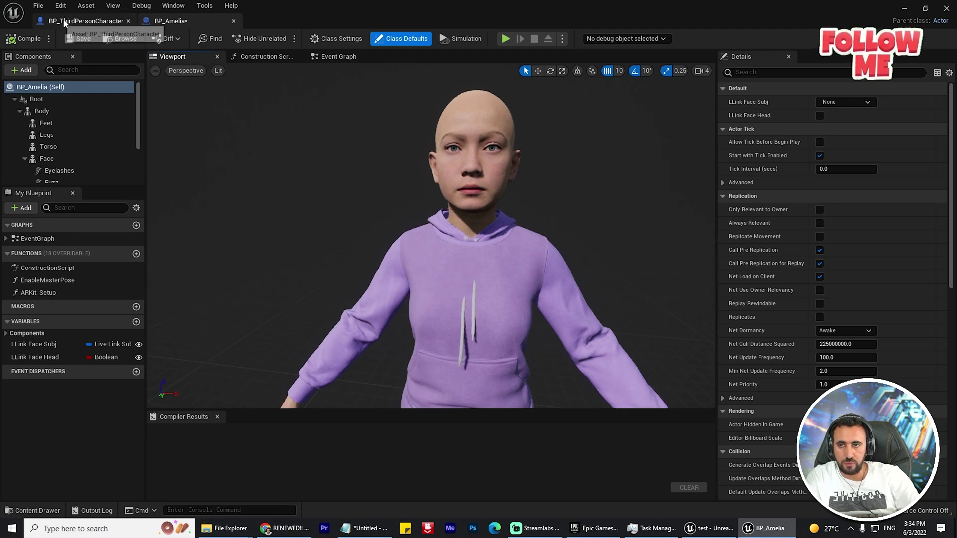
{"action": "left_click", "coordinate": [80, 21]}
{"action": "scroll", "coordinate": [431, 234], "scroll_direction": "up", "scroll_amount": 5}
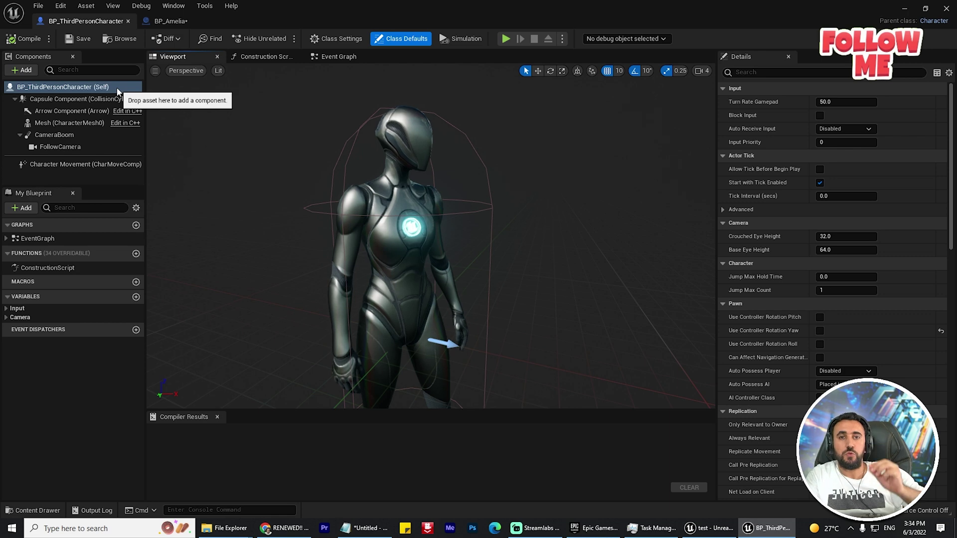
{"action": "left_click", "coordinate": [163, 22]}
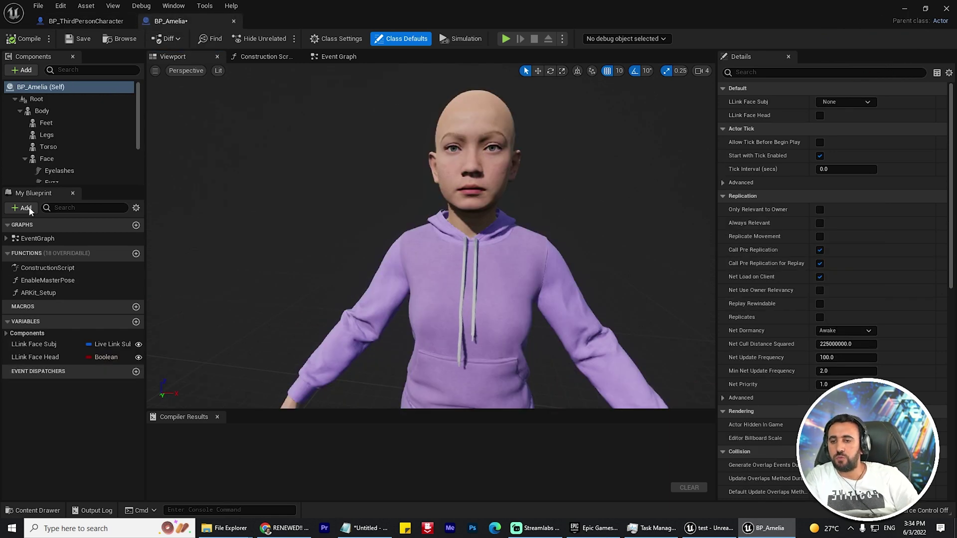
{"action": "left_click", "coordinate": [457, 111]}
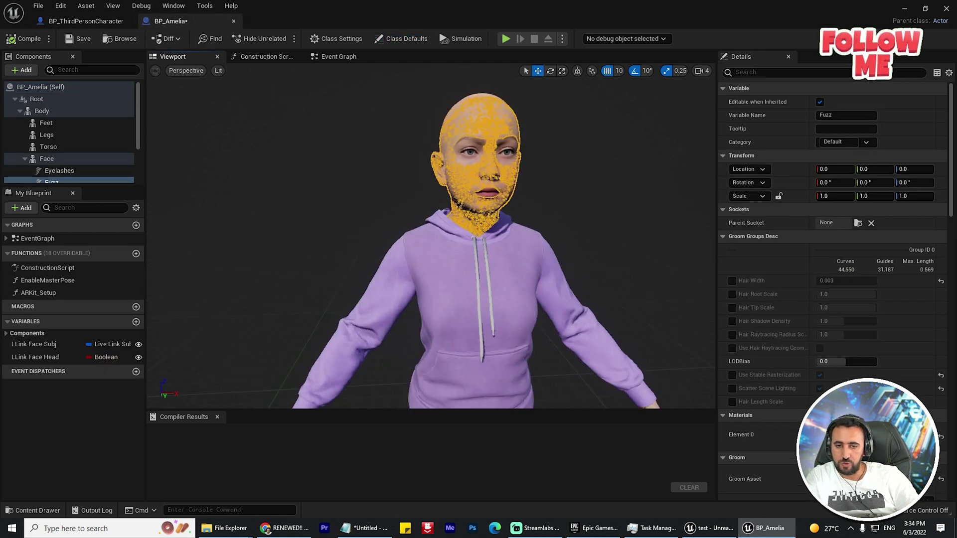
{"action": "left_click_drag", "start_coordinate": [457, 314], "coordinate": [457, 335]}
{"action": "middle_click_drag", "start_coordinate": [457, 335], "coordinate": [431, 315]}
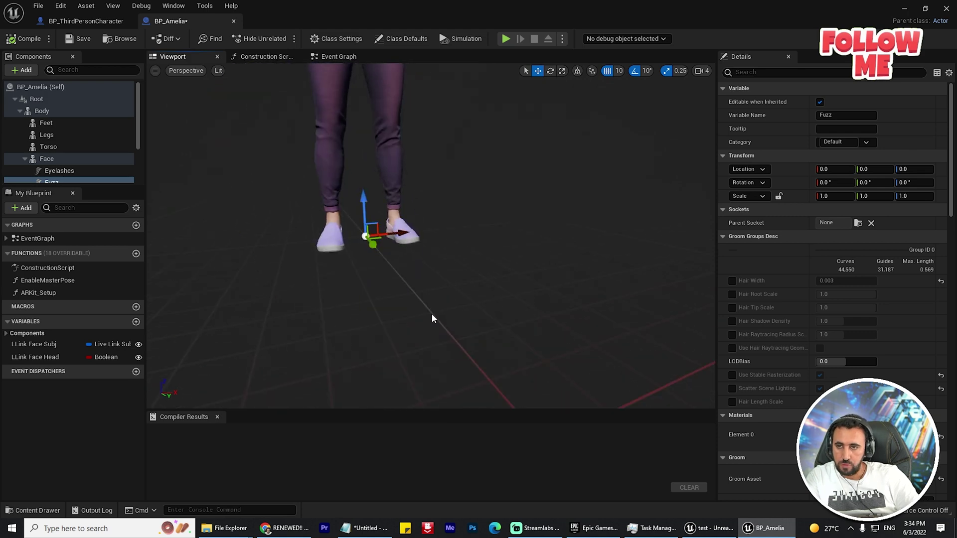
Copy the Skeletal Mesh reference f_srt_nrw_body from the Body component of BP_Amelia.
{"action": "left_click", "coordinate": [39, 111]}
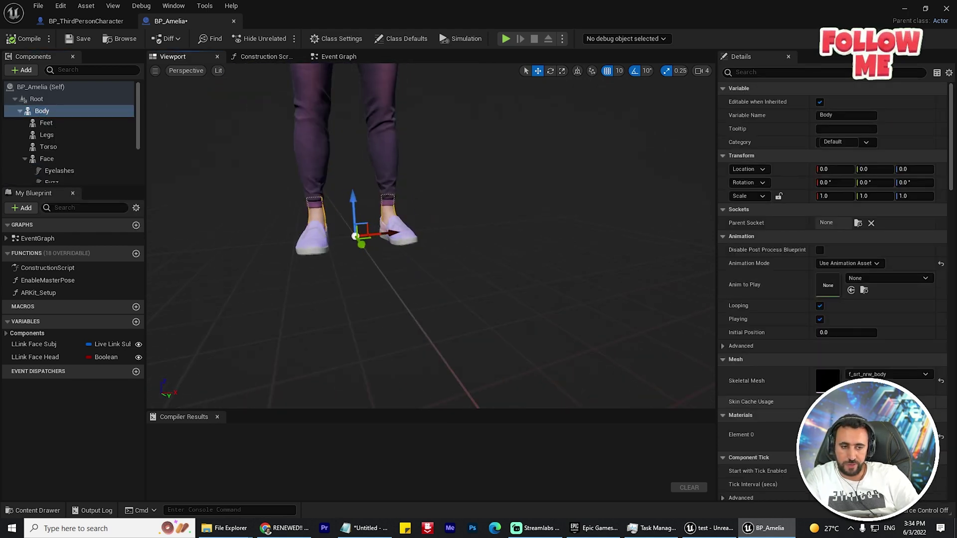
{"action": "double_click", "coordinate": [707, 10]}
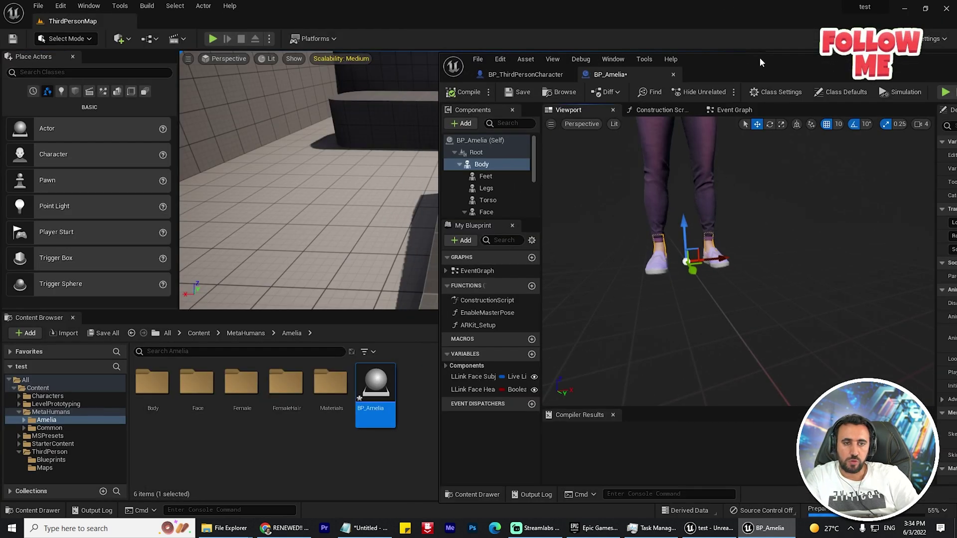
{"action": "double_click", "coordinate": [754, 59]}
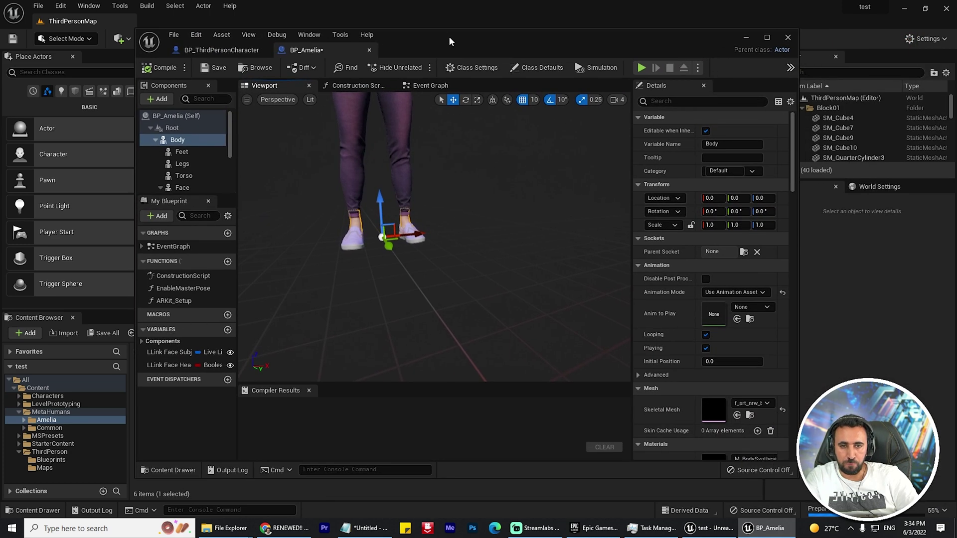
{"action": "scroll", "coordinate": [755, 332], "scroll_direction": "down", "scroll_amount": 4}
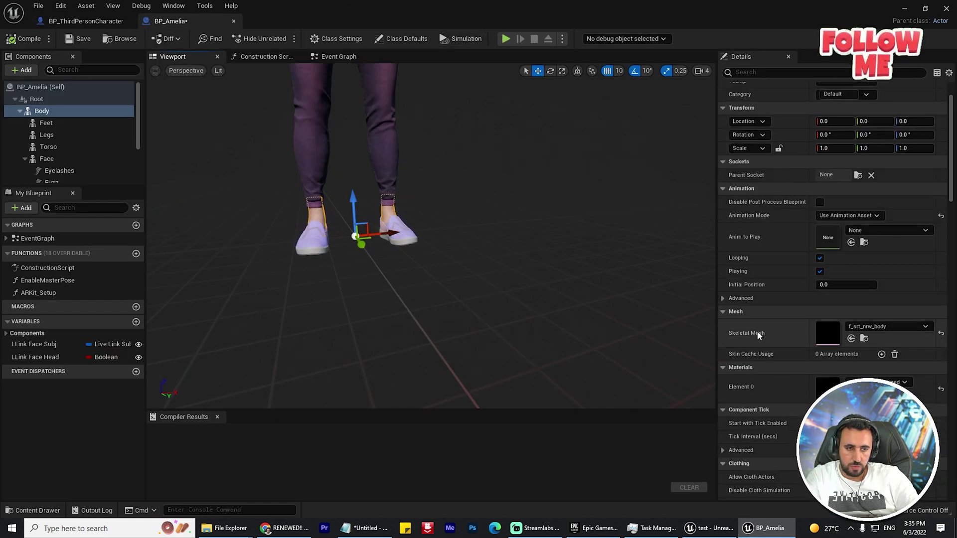
{"action": "scroll", "coordinate": [760, 325], "scroll_direction": "down", "scroll_amount": 1}
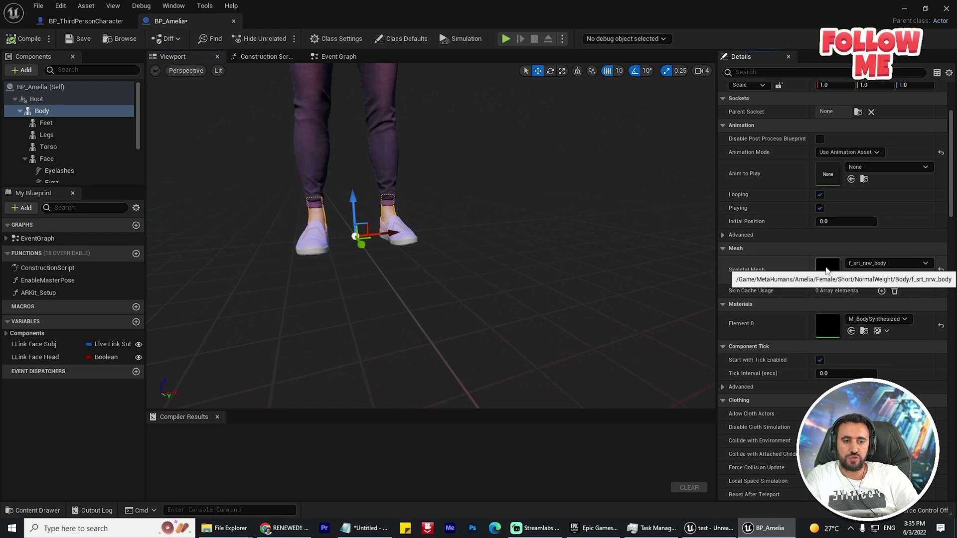
{"action": "right_click", "coordinate": [825, 268]}
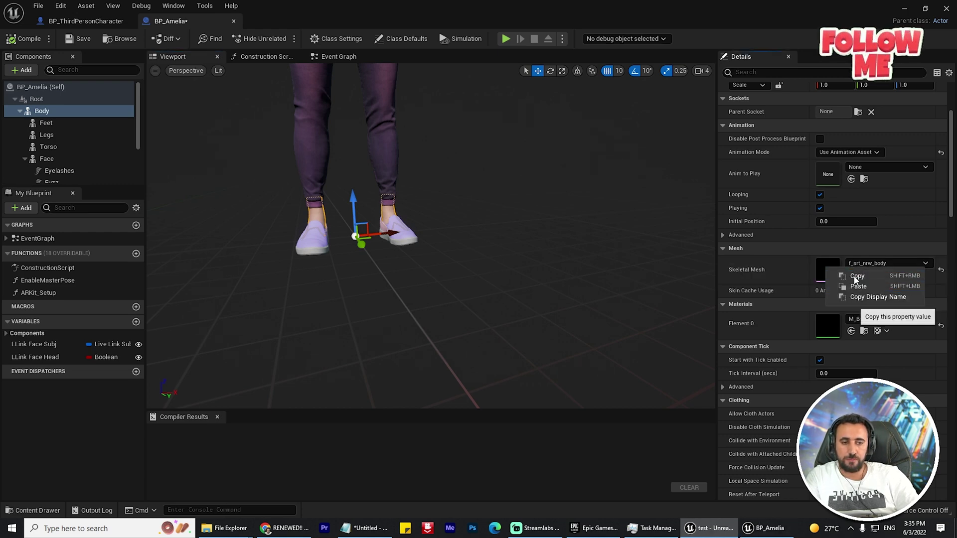
{"action": "left_click", "coordinate": [857, 296]}
Paste the copied f_srt_nrw_body reference as the Skeletal Mesh of the Mesh component in BP_ThirdPersonCharacter and inspect the result.
{"action": "left_click", "coordinate": [79, 17]}
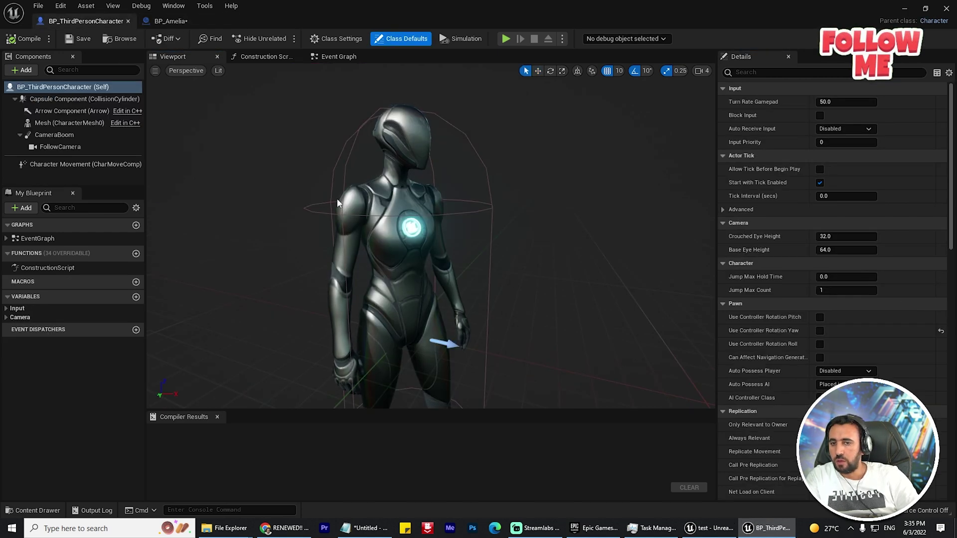
{"action": "left_click", "coordinate": [55, 123]}
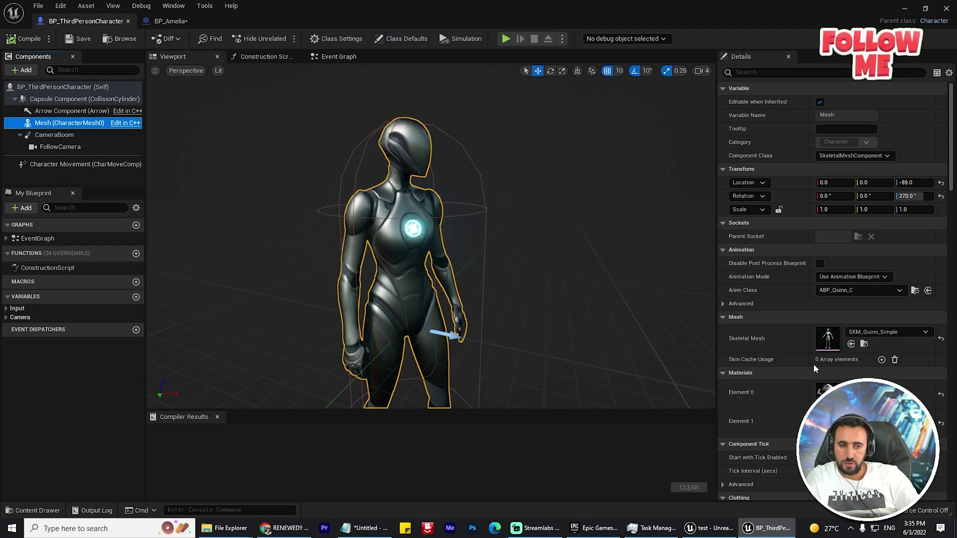
{"action": "scroll", "coordinate": [780, 343], "scroll_direction": "down", "scroll_amount": 2}
{"action": "right_click", "coordinate": [828, 288]}
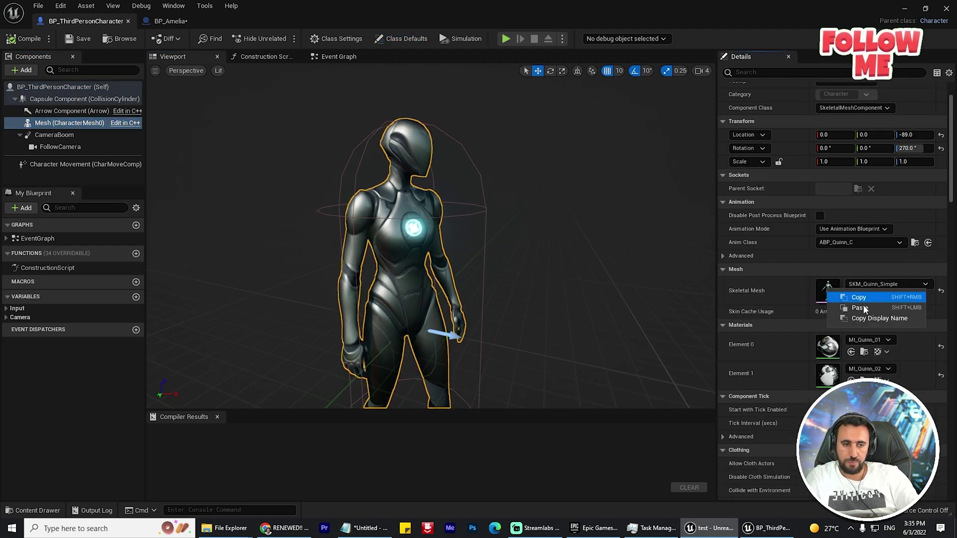
{"action": "left_click", "coordinate": [863, 309]}
{"action": "scroll", "coordinate": [513, 282], "scroll_direction": "down", "scroll_amount": 3}
{"action": "middle_click_drag", "start_coordinate": [513, 282], "coordinate": [470, 307]}
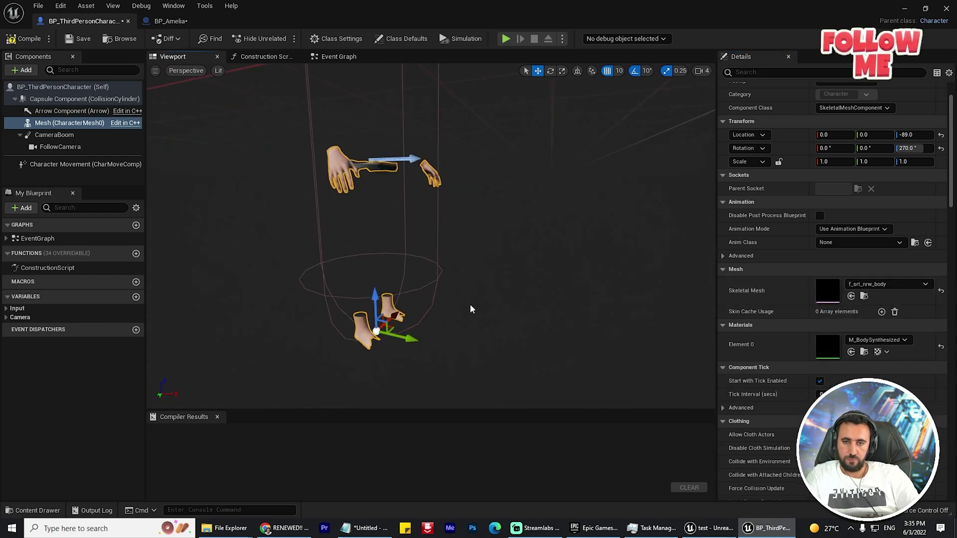
{"action": "left_click_drag", "start_coordinate": [470, 308], "coordinate": [420, 308], "text": "alt"}
{"action": "mouse_move", "coordinate": [420, 214]}
{"action": "left_mouse_down", "text": "alt"}
{"action": "mouse_move", "coordinate": [491, 224]}
{"action": "mouse_move", "coordinate": [406, 208]}
{"action": "left_mouse_up", "text": "alt"}
Copy all of BP_Amelia's components from Feet, Legs, Torso and Face with its grooms through LODSync.
{"action": "left_click", "coordinate": [172, 22]}
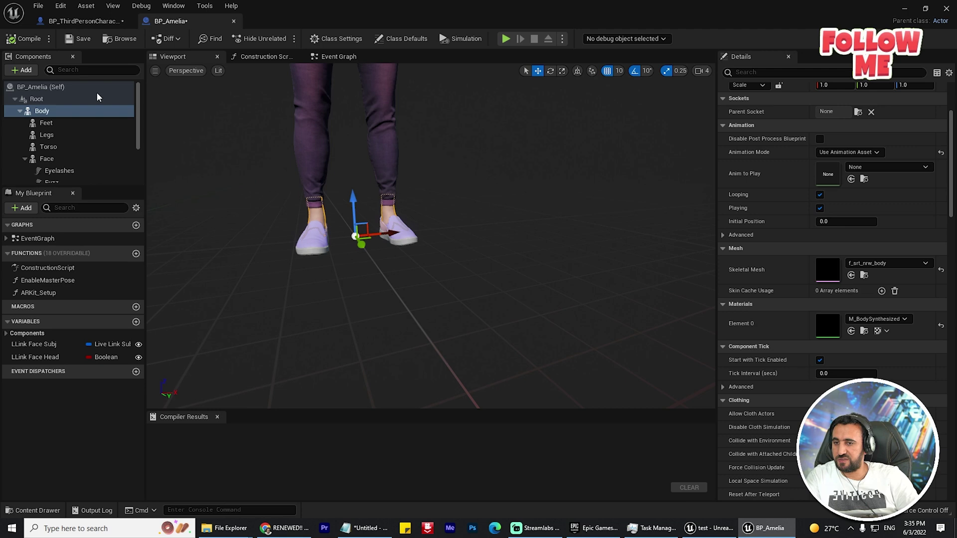
{"action": "left_click", "coordinate": [42, 122]}
{"action": "left_click", "coordinate": [45, 147], "text": "shift"}
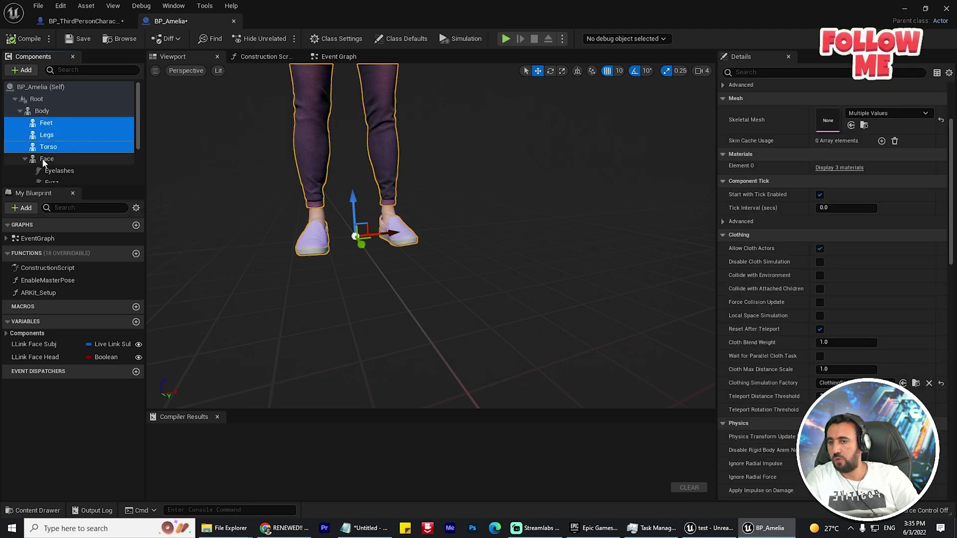
{"action": "left_click", "coordinate": [46, 158], "text": "shift"}
{"action": "scroll", "coordinate": [65, 149], "scroll_direction": "down", "scroll_amount": 1}
{"action": "left_click", "coordinate": [59, 139], "text": "shift"}
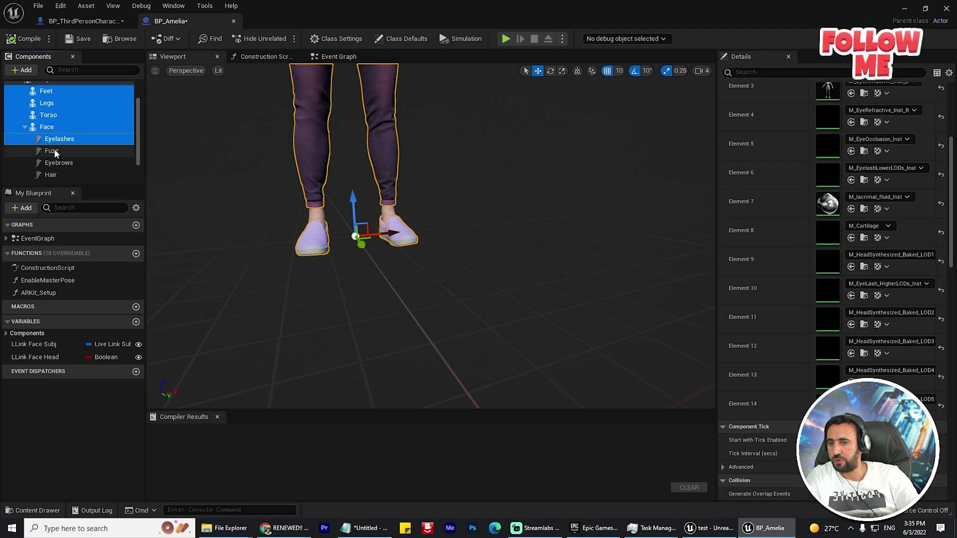
{"action": "left_click", "coordinate": [54, 160], "text": "shift"}
{"action": "left_click", "coordinate": [52, 175], "text": "shift"}
{"action": "scroll", "coordinate": [74, 151], "scroll_direction": "down", "scroll_amount": 1}
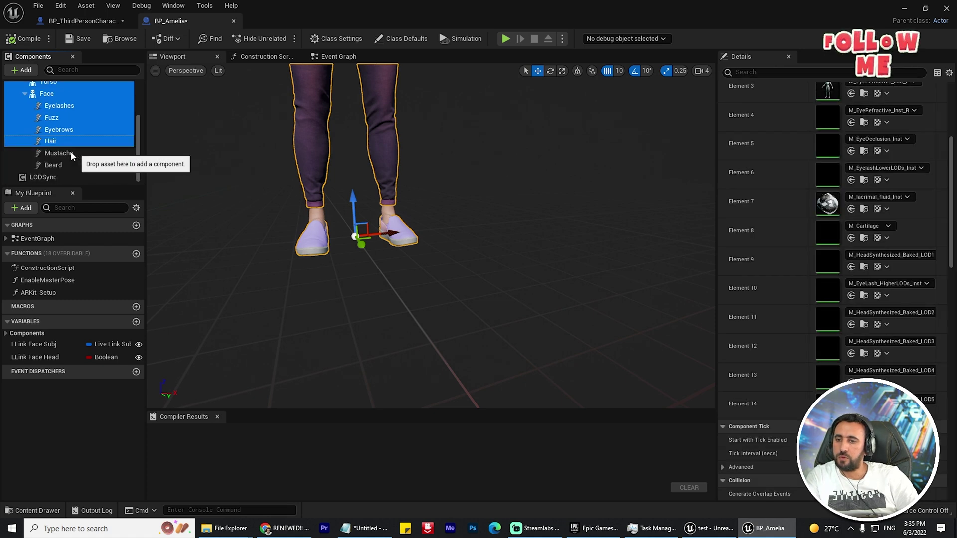
{"action": "left_click", "coordinate": [56, 155], "text": "shift"}
{"action": "left_click", "coordinate": [53, 165], "text": "shift"}
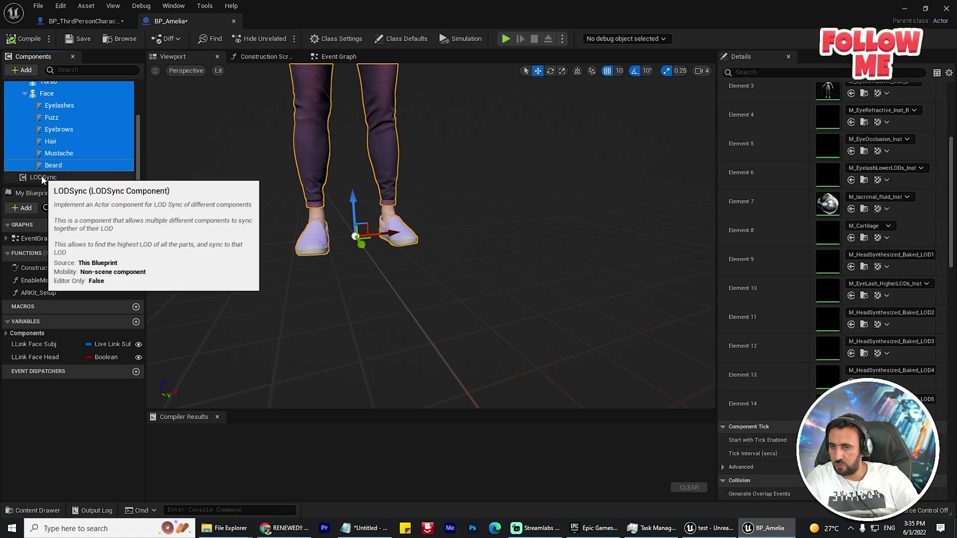
{"action": "left_click", "coordinate": [46, 178], "text": "shift"}
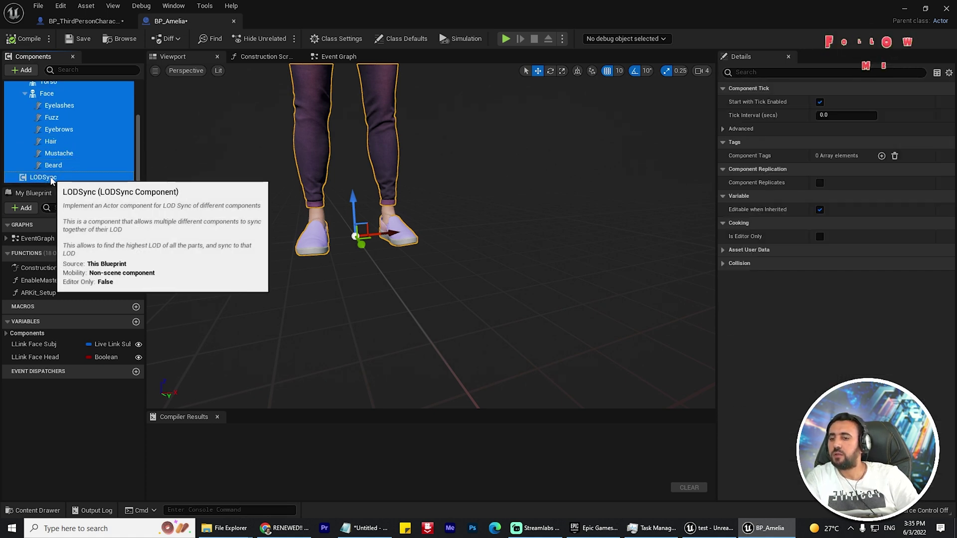
{"action": "right_click", "coordinate": [50, 179]}
{"action": "mouse_move", "coordinate": [97, 191]}
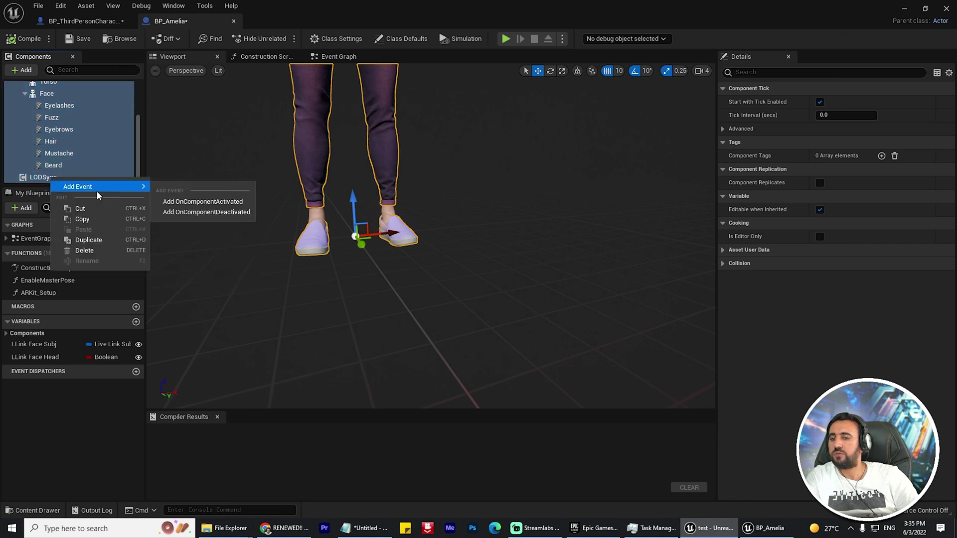
{"action": "left_click", "coordinate": [85, 218]}
Paste the copied components into BP_ThirdPersonCharacter at its root entry.
{"action": "left_click", "coordinate": [70, 20]}
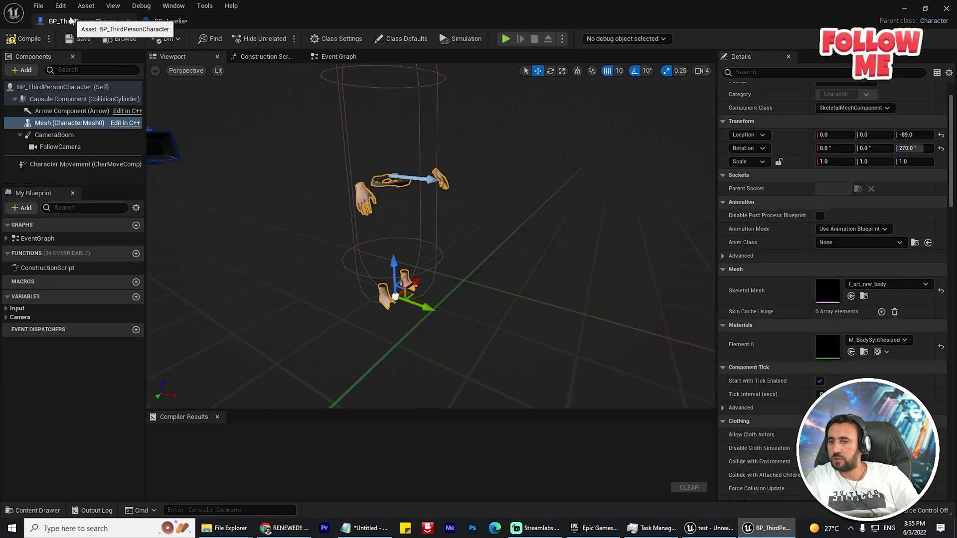
{"action": "left_click", "coordinate": [44, 88]}
{"action": "right_click", "coordinate": [43, 88]}
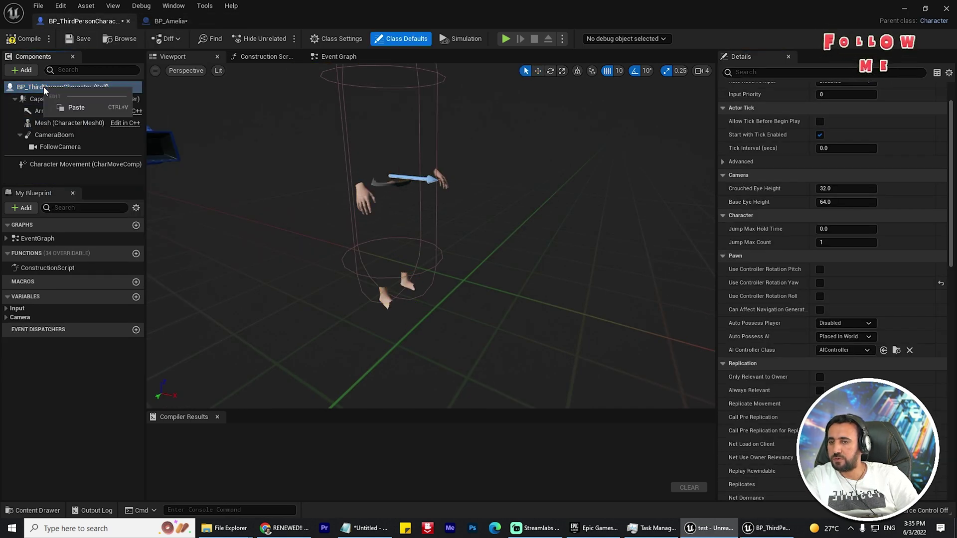
{"action": "left_click", "coordinate": [77, 109]}
{"action": "scroll", "coordinate": [49, 134], "scroll_direction": "up", "scroll_amount": 2}
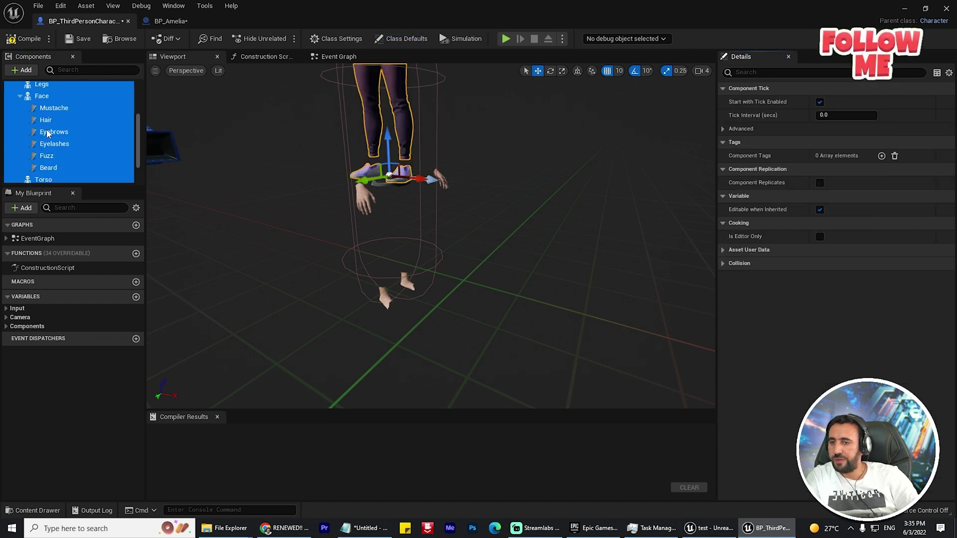
Parent the pasted Legs, Face and Torso components to the Mesh component.
{"action": "left_click", "coordinate": [37, 98]}
{"action": "left_click", "coordinate": [20, 96]}
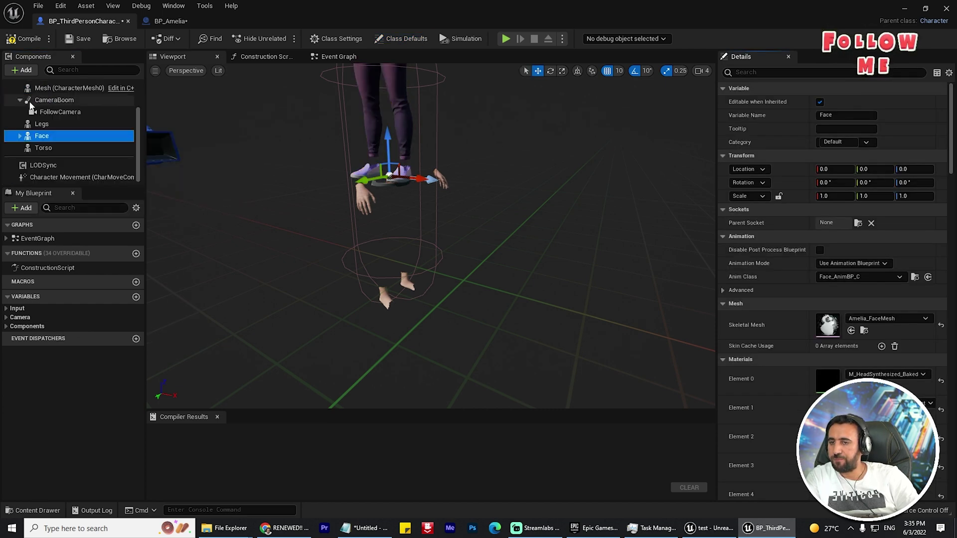
{"action": "left_click", "coordinate": [40, 124], "text": "ctrl"}
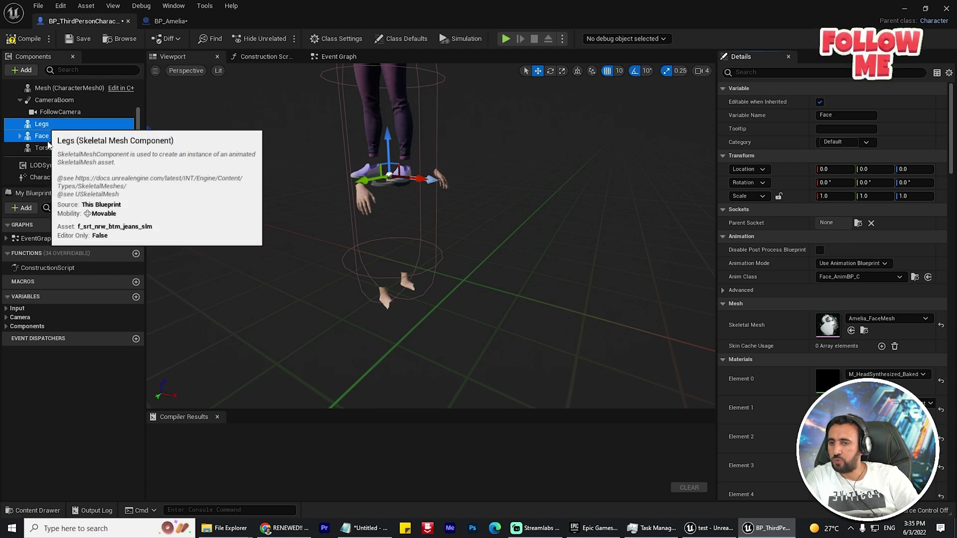
{"action": "left_click", "coordinate": [45, 148], "text": "ctrl"}
{"action": "scroll", "coordinate": [65, 139], "scroll_direction": "up", "scroll_amount": 1}
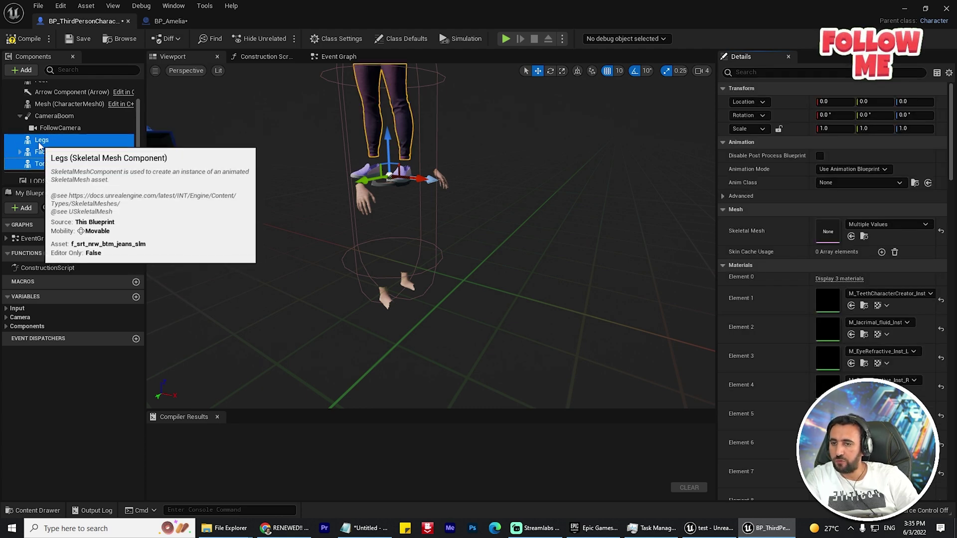
{"action": "left_click_drag", "start_coordinate": [60, 140], "coordinate": [47, 106]}
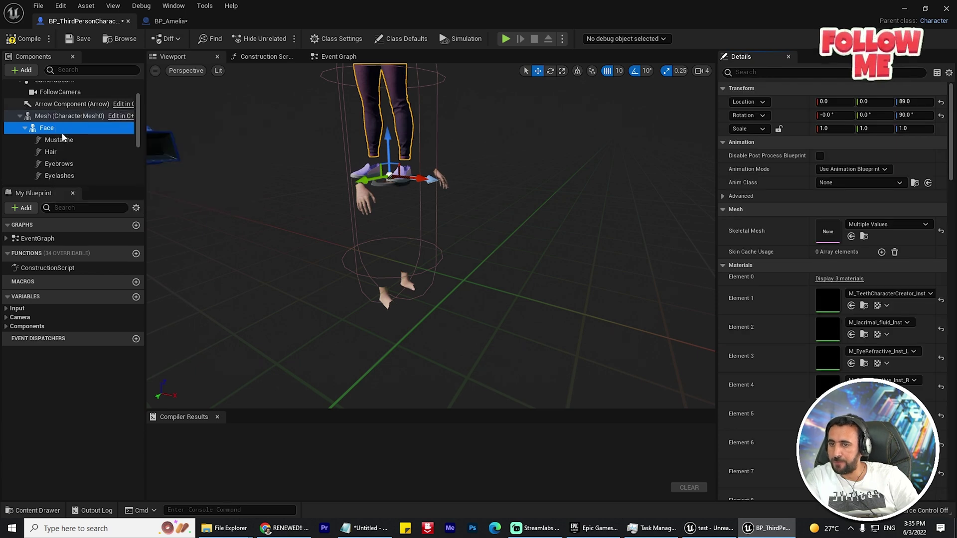
{"action": "left_click", "coordinate": [36, 118]}
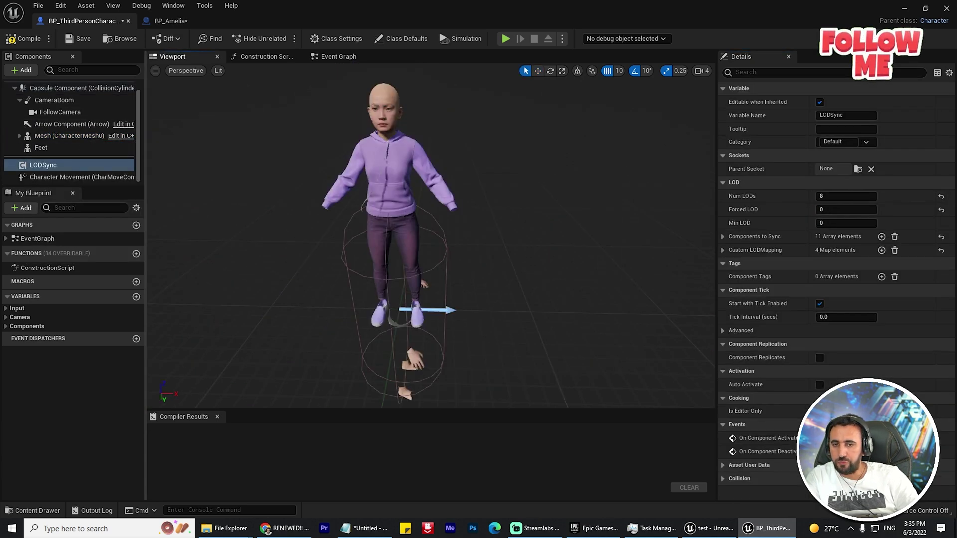
Set both the Z location and the Z rotation of the Face, Torso and Legs components to 0.
{"action": "left_click", "coordinate": [400, 125]}
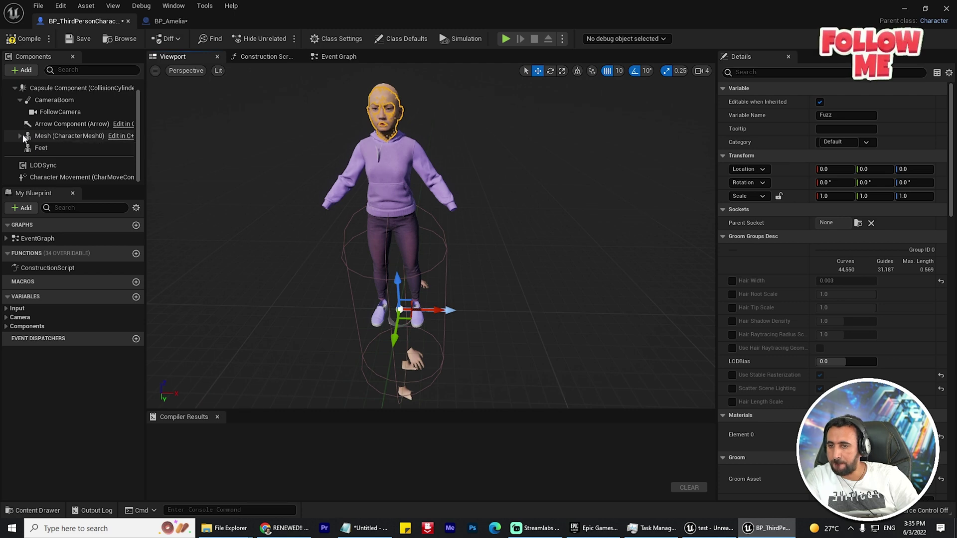
{"action": "left_click", "coordinate": [20, 136]}
{"action": "scroll", "coordinate": [47, 125], "scroll_direction": "down", "scroll_amount": 1}
{"action": "left_click", "coordinate": [47, 116]}
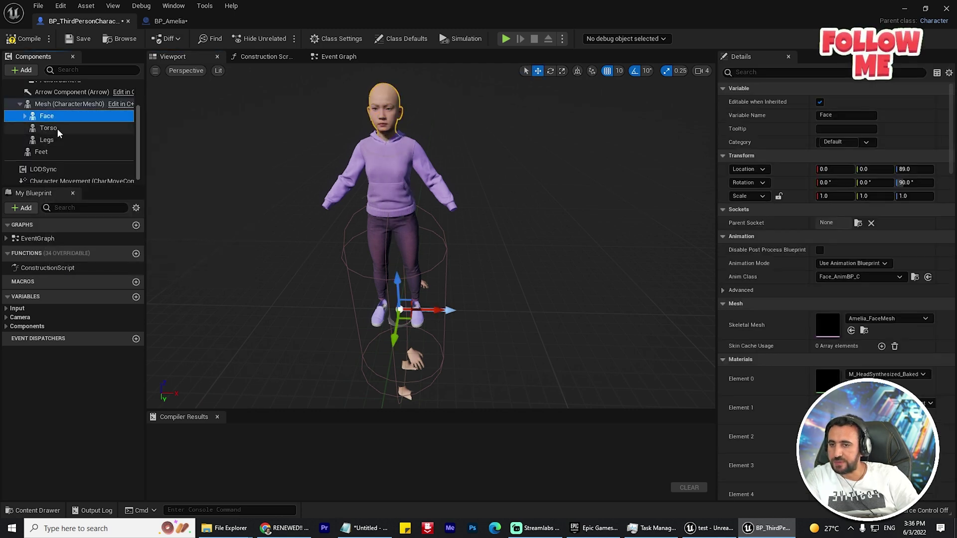
{"action": "left_click", "coordinate": [48, 128], "text": "ctrl"}
{"action": "left_click", "coordinate": [46, 140], "text": "ctrl"}
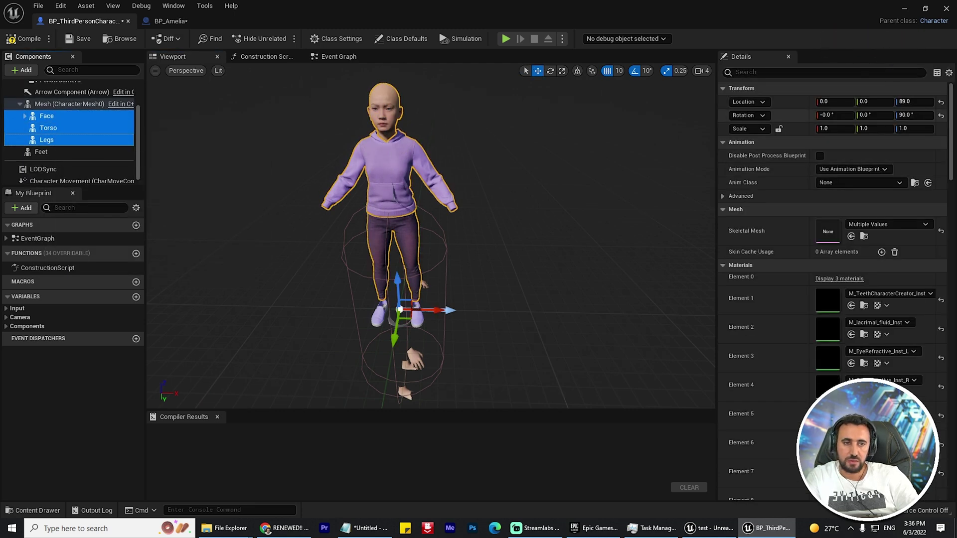
{"action": "left_click", "coordinate": [915, 101]}
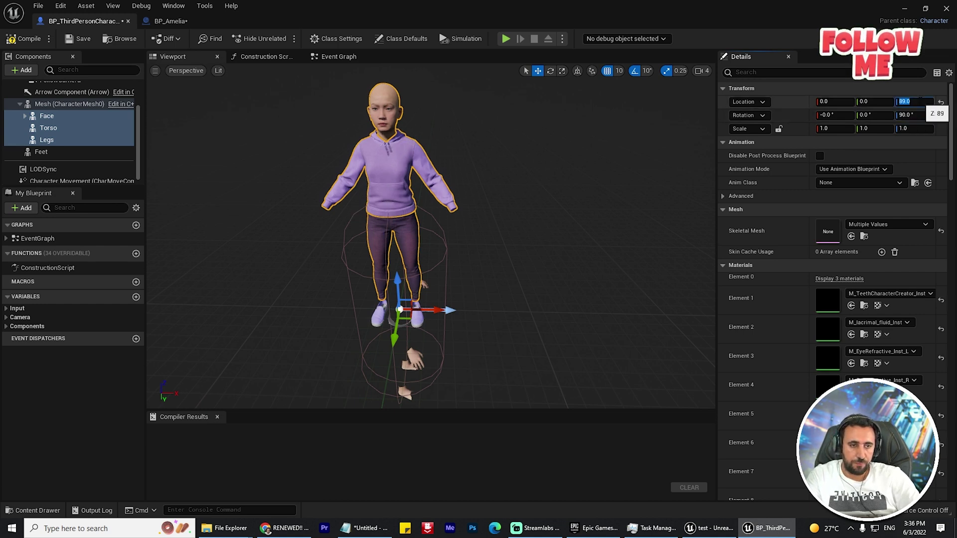
{"action": "type", "text": "0"}
{"action": "left_click", "coordinate": [906, 115]}
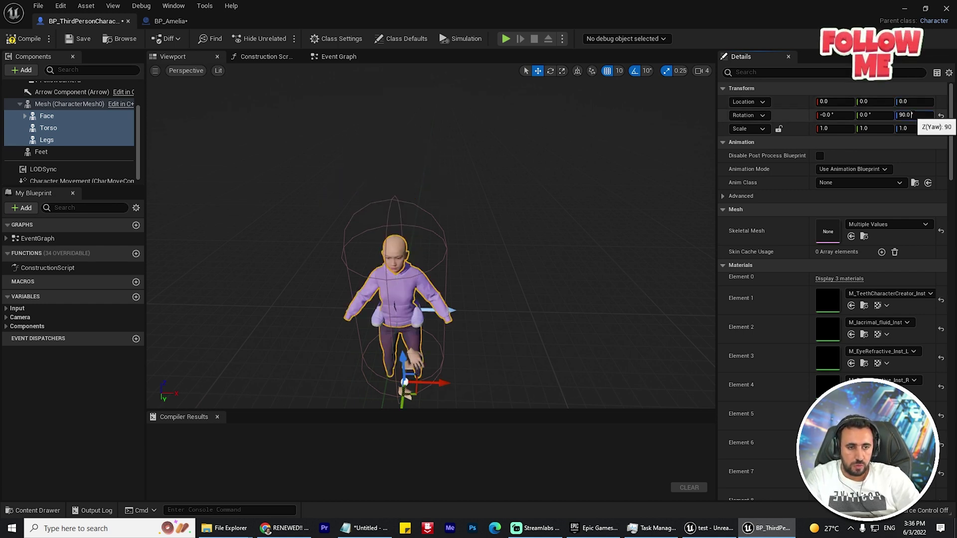
{"action": "key", "text": "Return"}
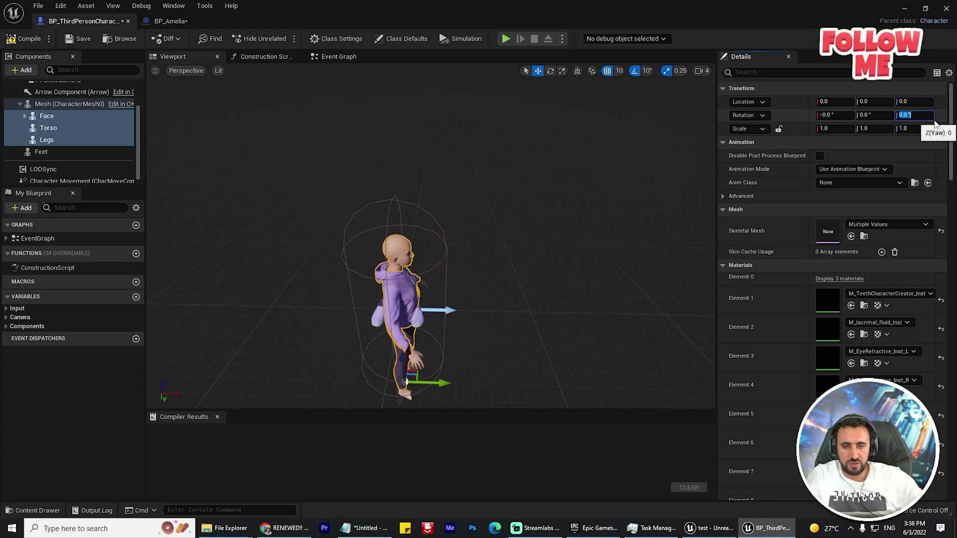
{"action": "left_click_drag", "start_coordinate": [534, 260], "coordinate": [476, 260], "text": "alt"}
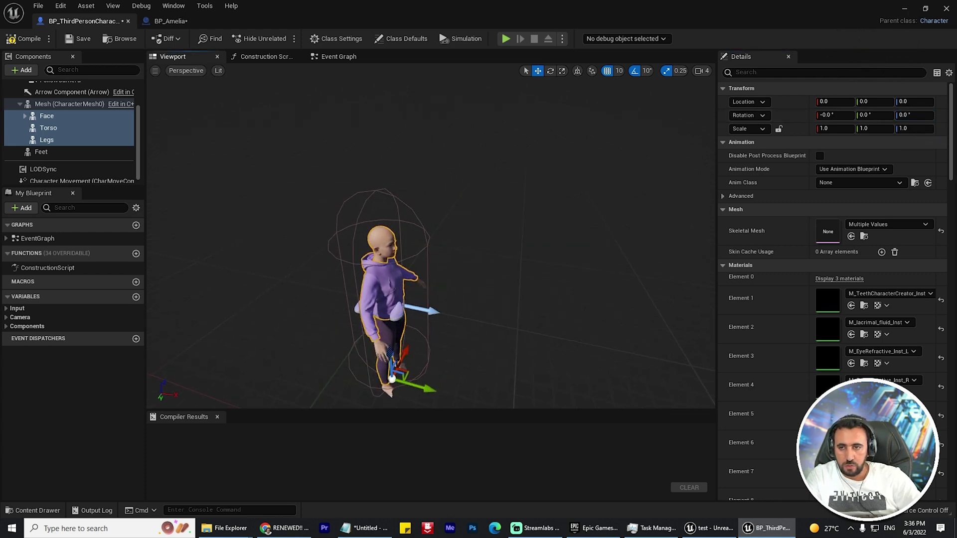
Parent the Feet component to the Mesh component alongside Face, Torso and Legs.
{"action": "left_click", "coordinate": [54, 150]}
{"action": "left_click_drag", "start_coordinate": [54, 150], "coordinate": [49, 106]}
{"action": "left_click", "coordinate": [49, 105]}
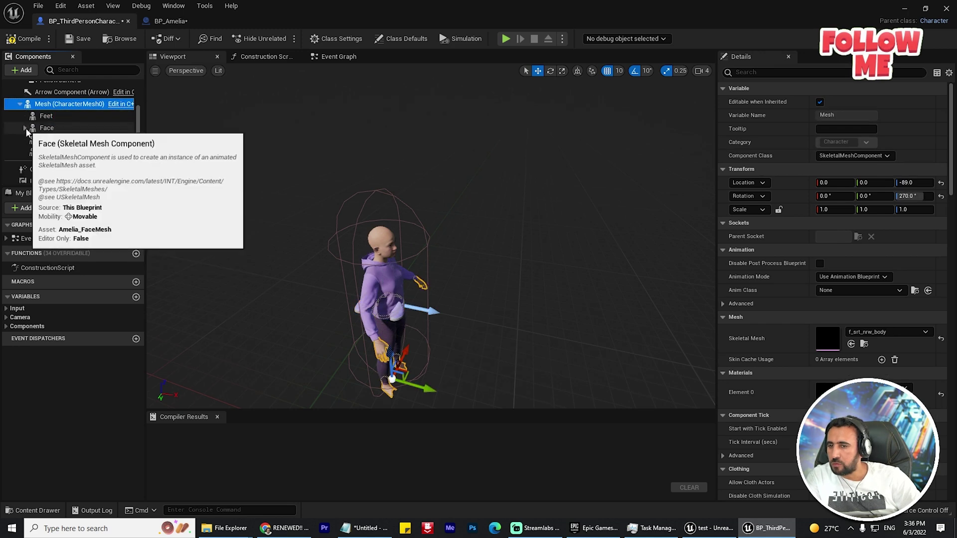
{"action": "right_click_drag", "start_coordinate": [535, 248], "coordinate": [438, 279]}
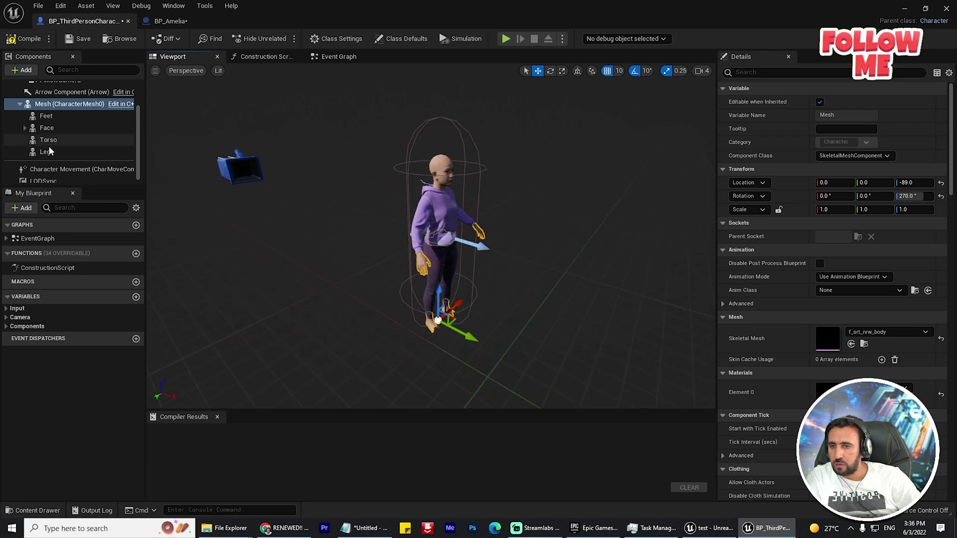
Set the Feet component's Z location and Z rotation to 0.
{"action": "left_click", "coordinate": [46, 116]}
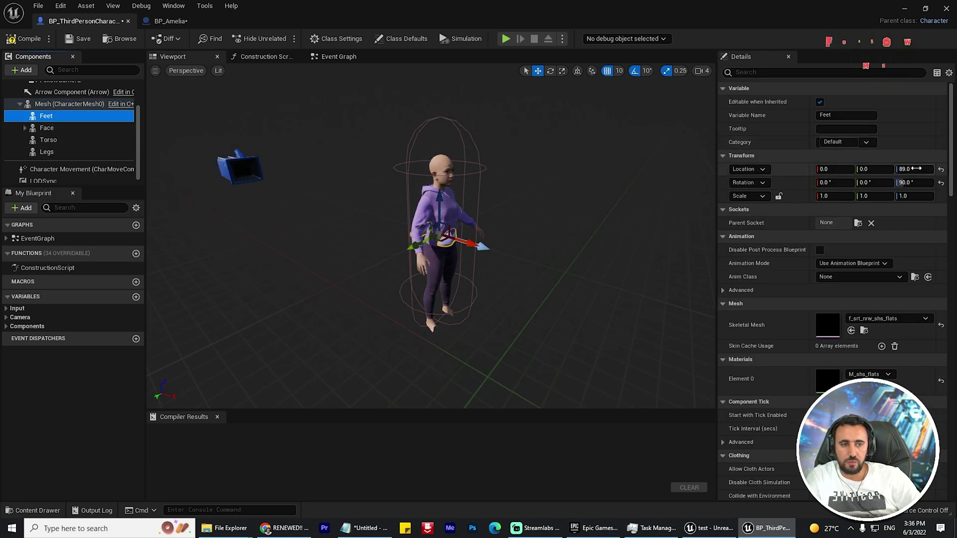
{"action": "left_click", "coordinate": [917, 166]}
{"action": "type", "text": "0"}
{"action": "key", "text": "Tab"}
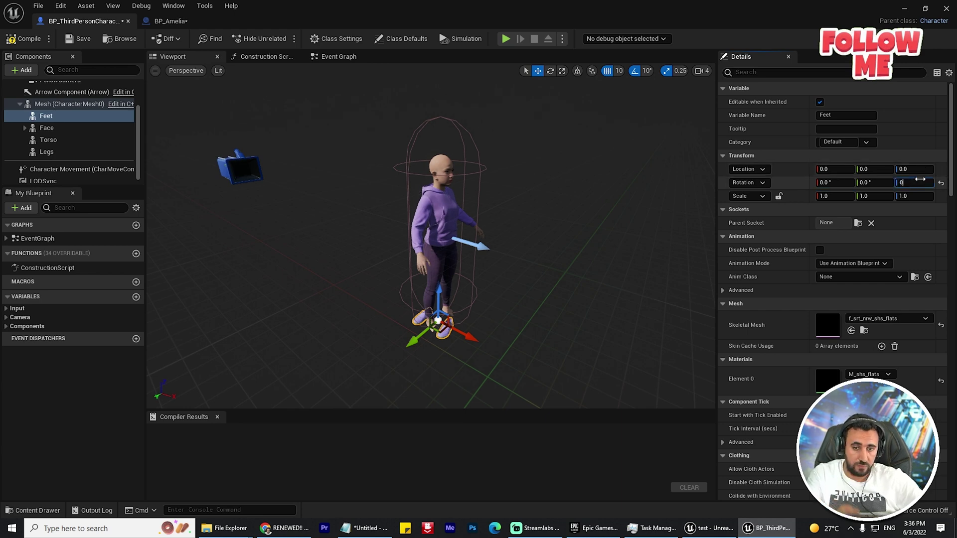
Compile BP_ThirdPersonCharacter and inspect the assembled Amelia character from several angles.
{"action": "left_click_drag", "start_coordinate": [602, 292], "coordinate": [489, 286], "text": "alt"}
{"action": "scroll", "coordinate": [489, 286], "scroll_direction": "up", "scroll_amount": 5}
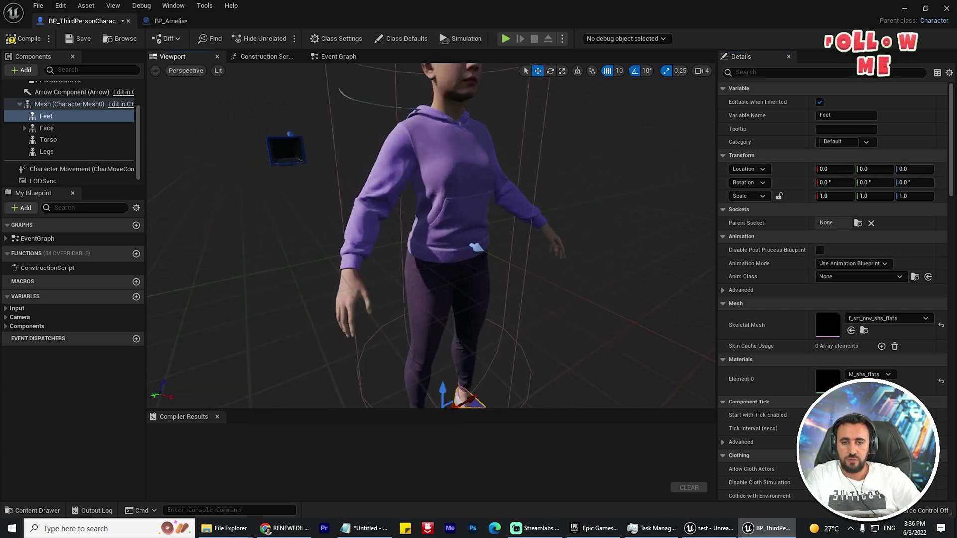
{"action": "scroll", "coordinate": [489, 286], "scroll_direction": "down", "scroll_amount": 2}
{"action": "right_click_drag", "start_coordinate": [474, 284], "coordinate": [515, 306]}
{"action": "scroll", "coordinate": [522, 326], "scroll_direction": "down", "scroll_amount": 3}
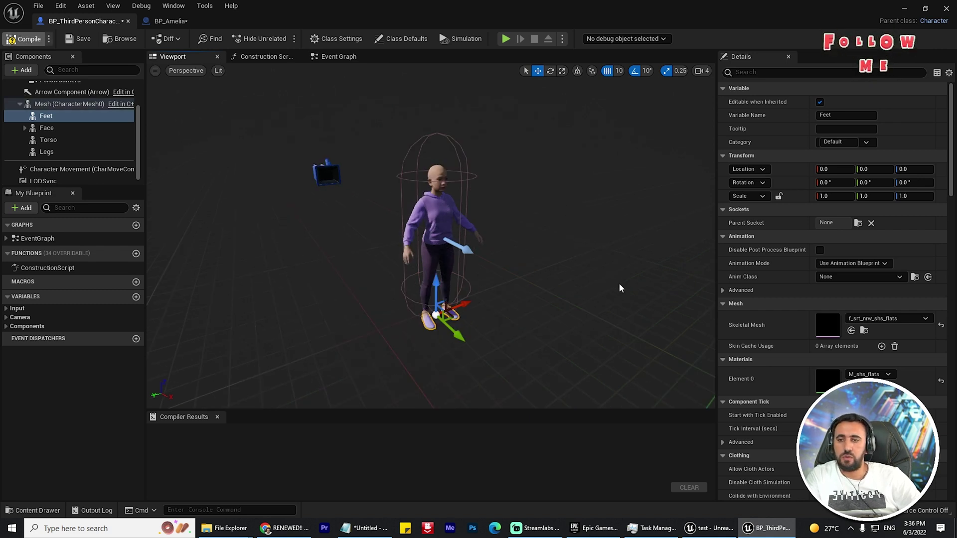
{"action": "left_click_drag", "start_coordinate": [606, 297], "coordinate": [673, 297], "text": "alt"}
{"action": "right_click_drag", "start_coordinate": [606, 297], "coordinate": [682, 297], "text": "alt"}
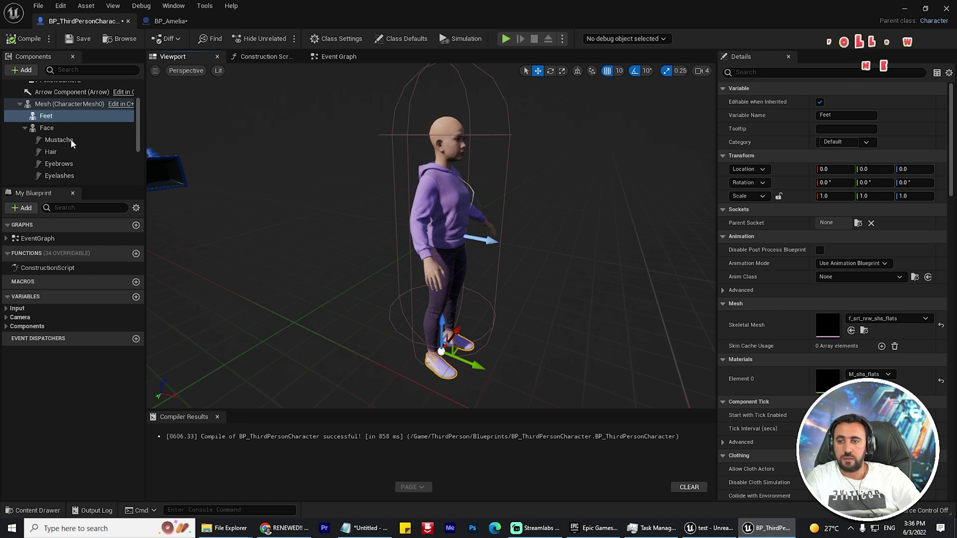
{"action": "left_click_drag", "start_coordinate": [458, 132], "coordinate": [411, 152], "text": "alt"}
{"action": "scroll", "coordinate": [458, 132], "scroll_direction": "up", "scroll_amount": 2}
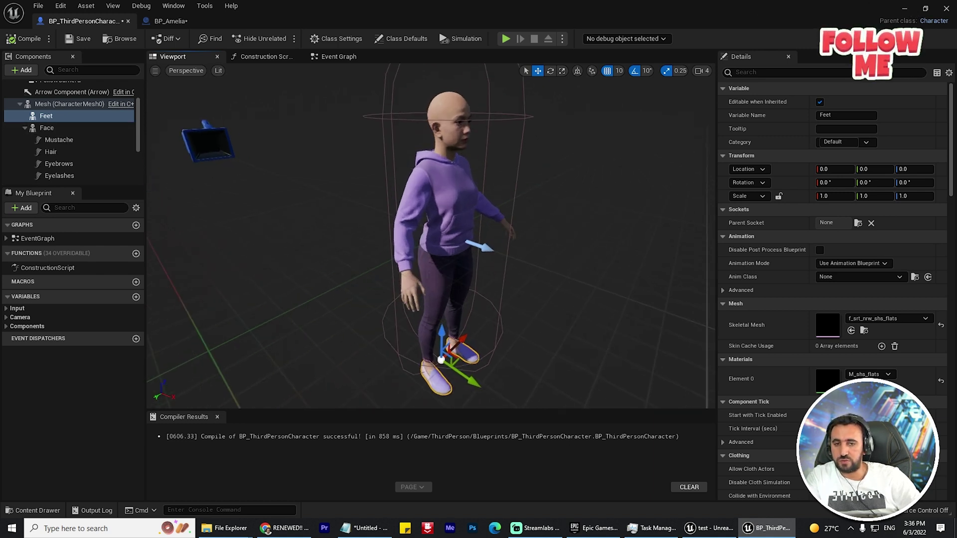
{"action": "left_click", "coordinate": [451, 98]}
Locate the Mesh component's f_srt_nrw_body asset in the Content Browser and shift the blueprint window clear of it.
{"action": "left_click", "coordinate": [55, 104]}
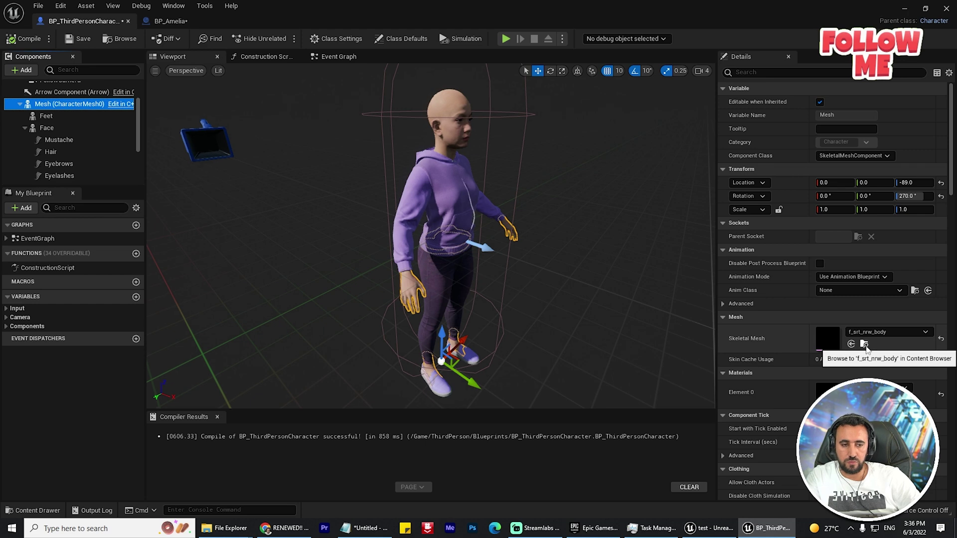
{"action": "left_click", "coordinate": [864, 344]}
{"action": "left_click_drag", "start_coordinate": [439, 15], "coordinate": [512, 44]}
Assign the SK_Mannequin skeleton to the f_srt_nrw_body mesh and merge all of the mesh's additional bones into it.
{"action": "right_click", "coordinate": [152, 386]}
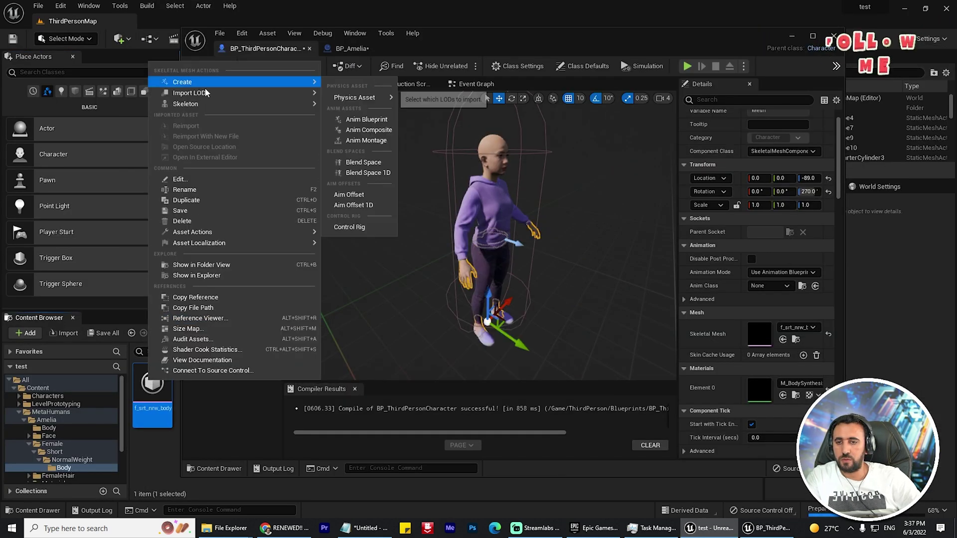
{"action": "mouse_move", "coordinate": [218, 105]}
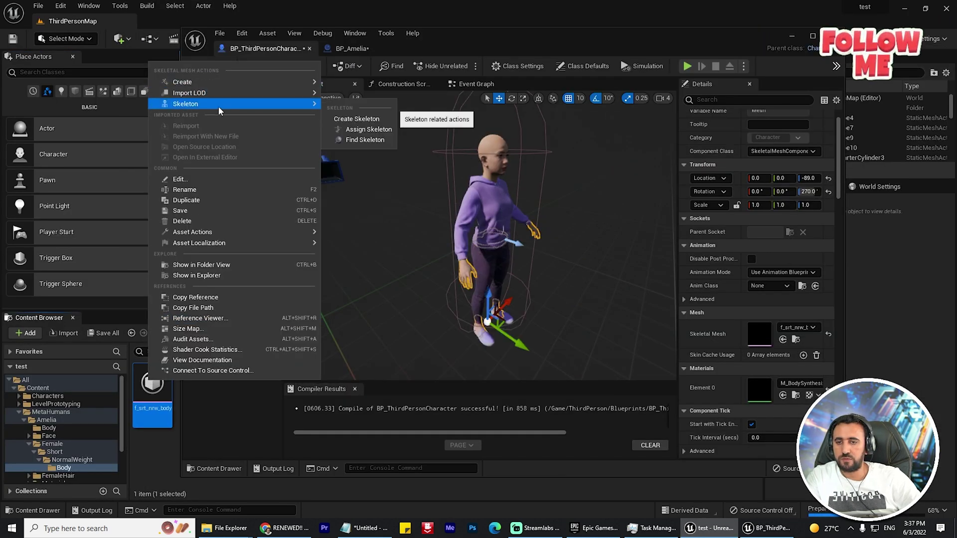
{"action": "left_click", "coordinate": [370, 130]}
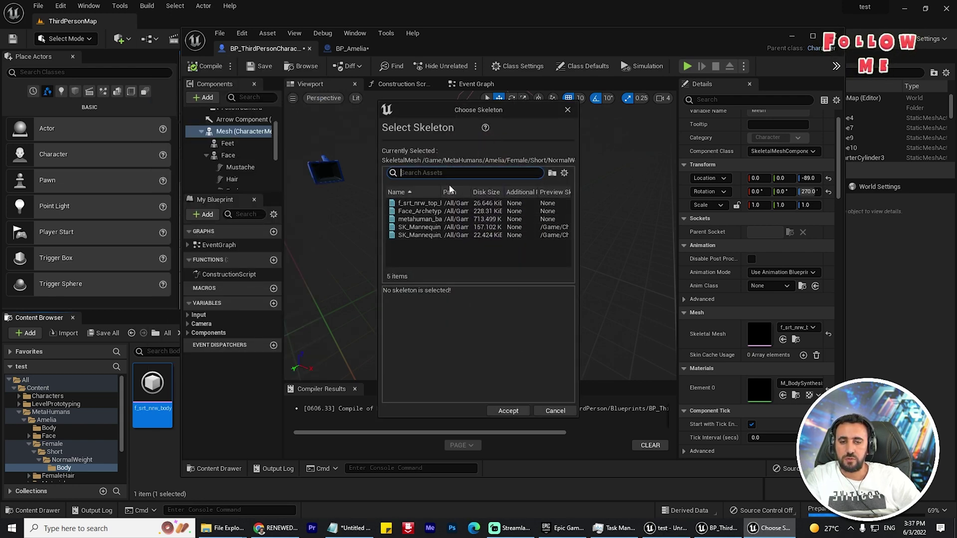
{"action": "left_click_drag", "start_coordinate": [441, 188], "coordinate": [474, 190]}
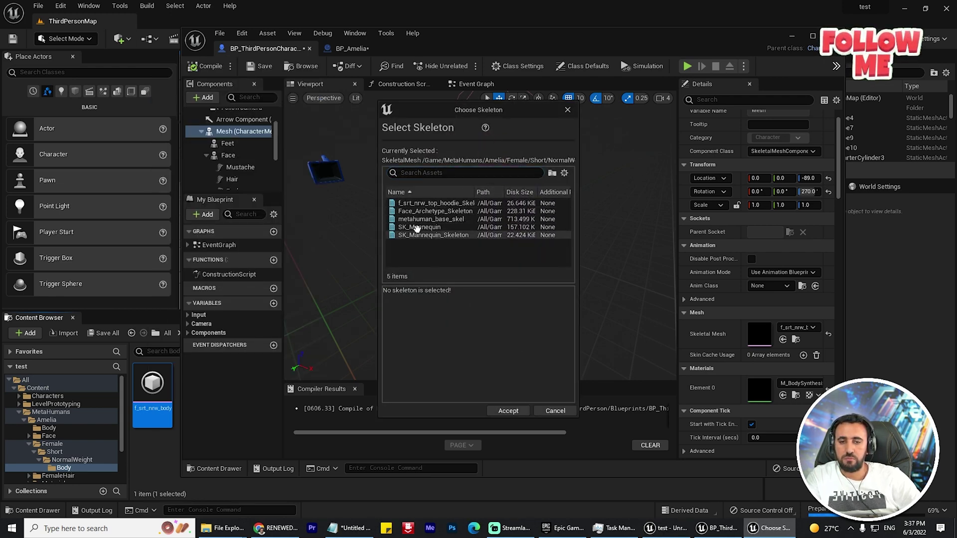
{"action": "left_click", "coordinate": [432, 228]}
{"action": "scroll", "coordinate": [562, 352], "scroll_direction": "down", "scroll_amount": 1}
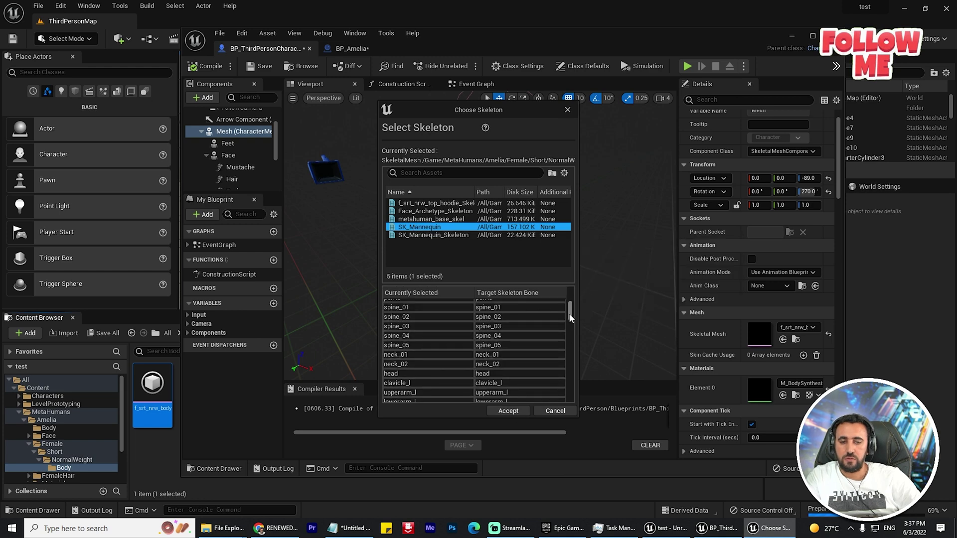
{"action": "left_click_drag", "start_coordinate": [571, 319], "coordinate": [577, 390]}
{"action": "left_click", "coordinate": [517, 412]}
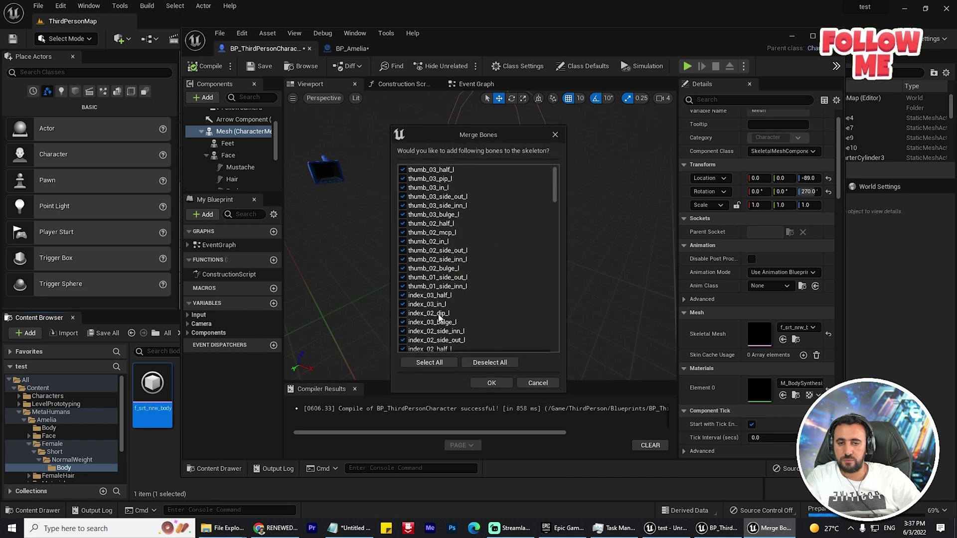
{"action": "left_click", "coordinate": [487, 384]}
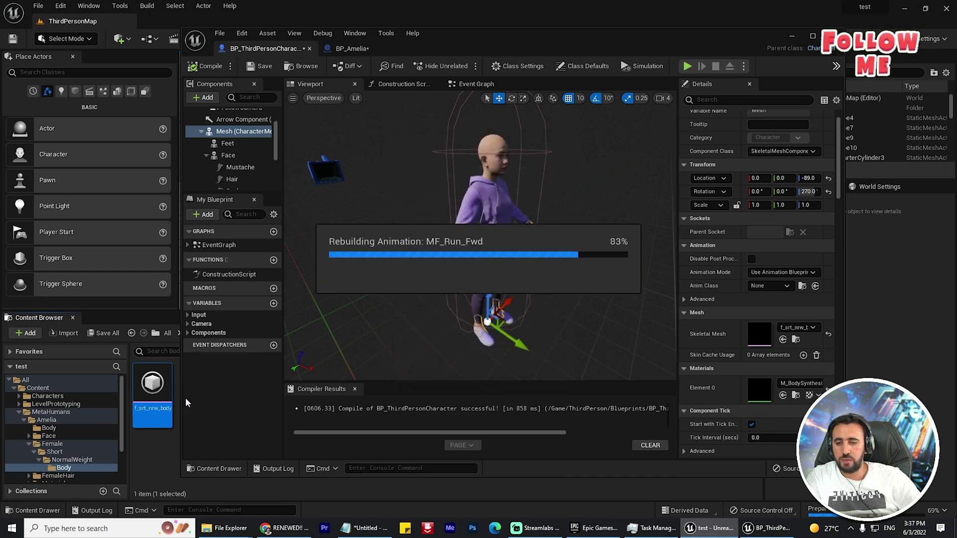
Locate the Feet component's f_srt_nrw_shs_flats mesh in the Content Browser and assign it the SK_Mannequin skeleton.
{"action": "left_click", "coordinate": [206, 155]}
{"action": "left_click", "coordinate": [232, 142]}
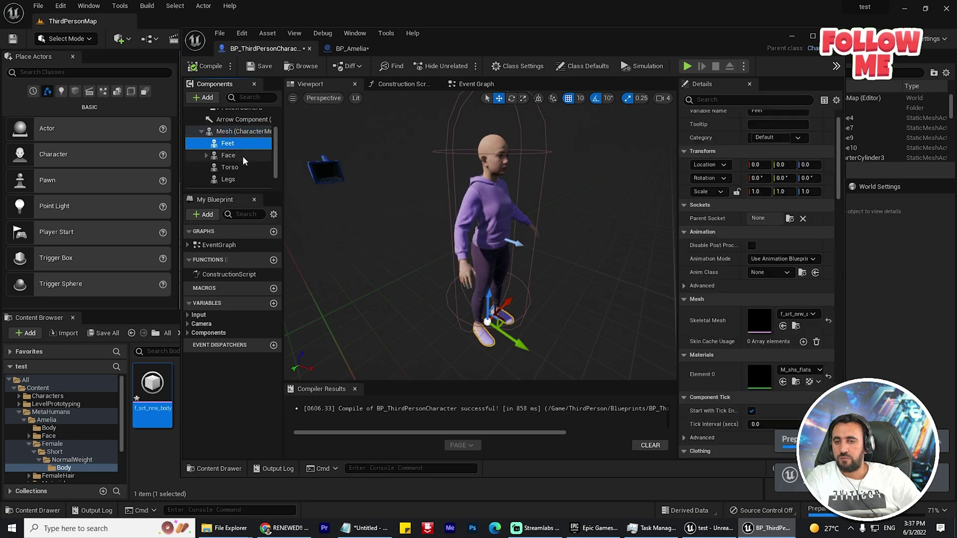
{"action": "left_click", "coordinate": [796, 327]}
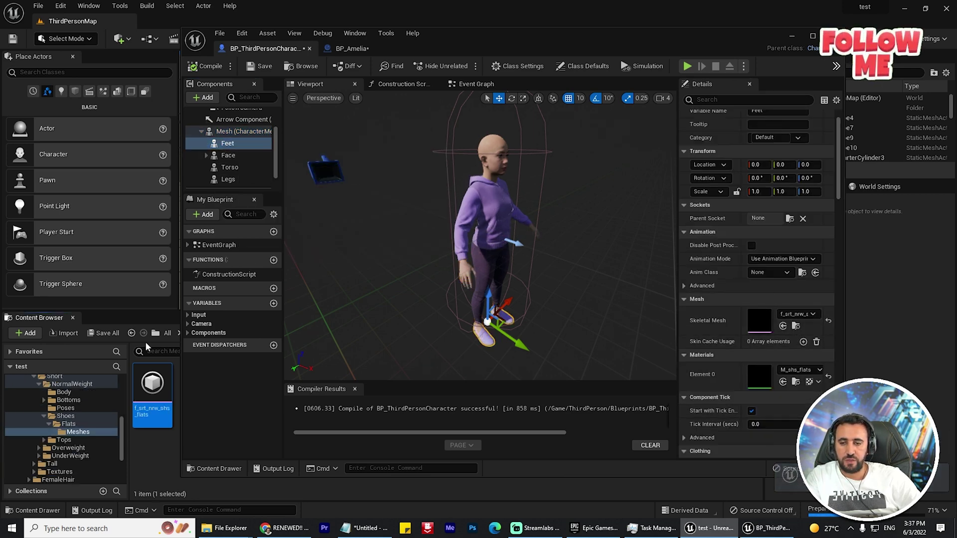
{"action": "right_click", "coordinate": [154, 385]}
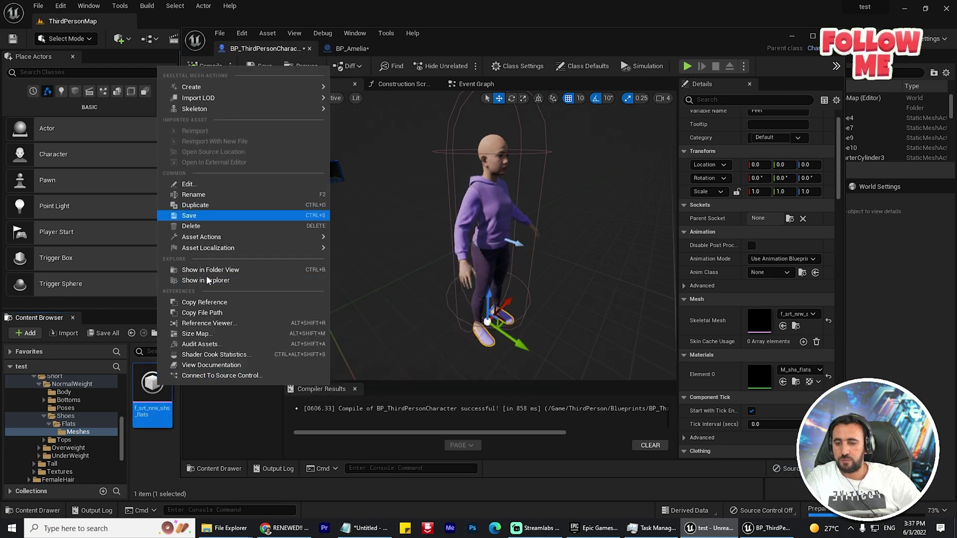
{"action": "left_click", "coordinate": [796, 330]}
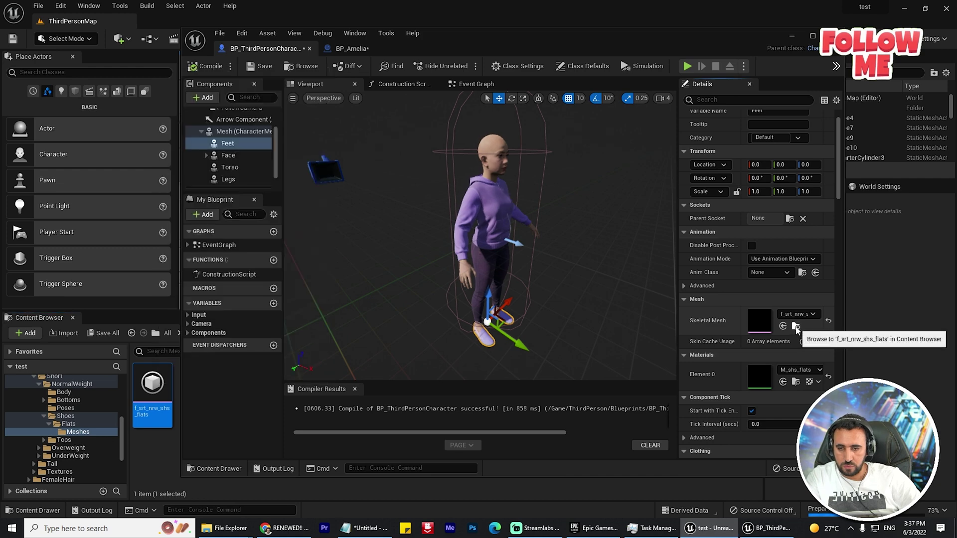
{"action": "right_click", "coordinate": [153, 386]}
{"action": "mouse_move", "coordinate": [253, 115]}
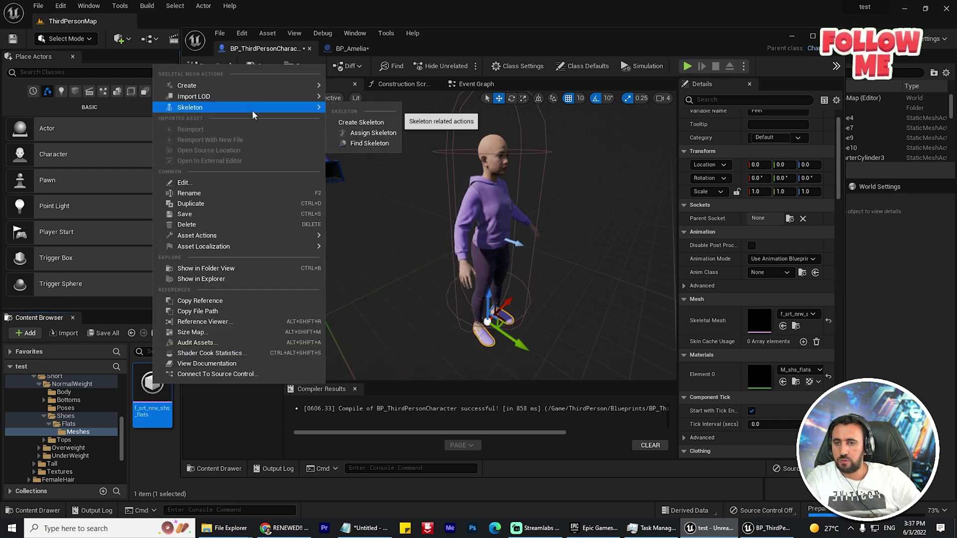
{"action": "left_click", "coordinate": [382, 135]}
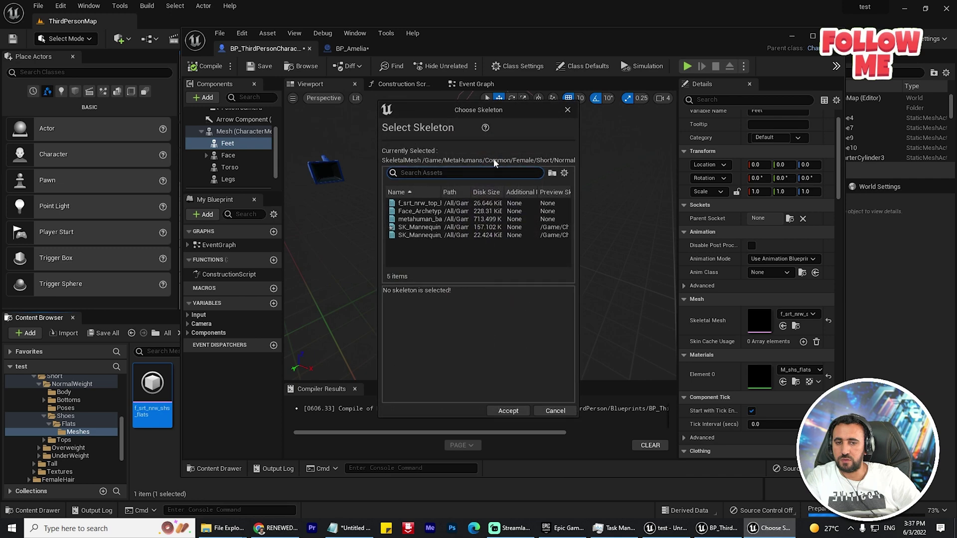
{"action": "left_click", "coordinate": [422, 227]}
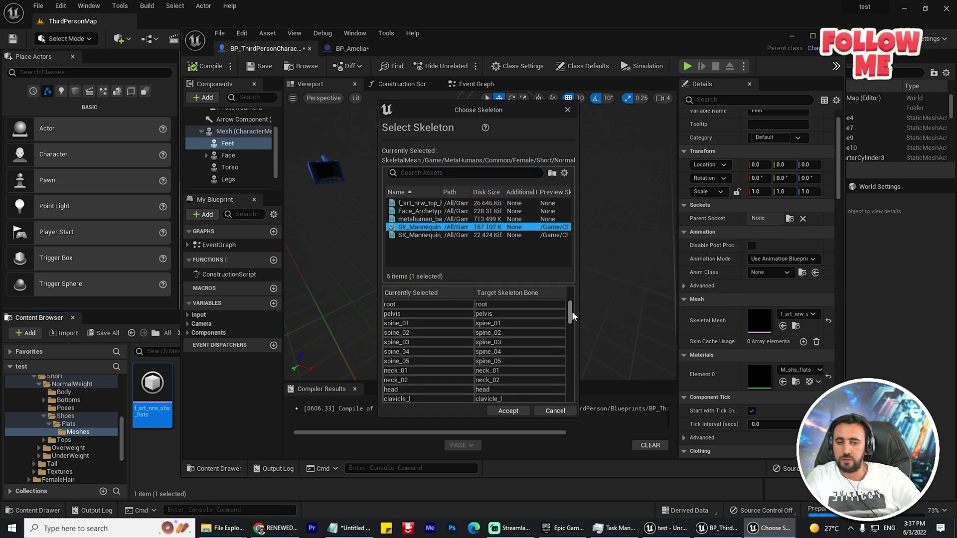
{"action": "left_click_drag", "start_coordinate": [571, 312], "coordinate": [554, 404]}
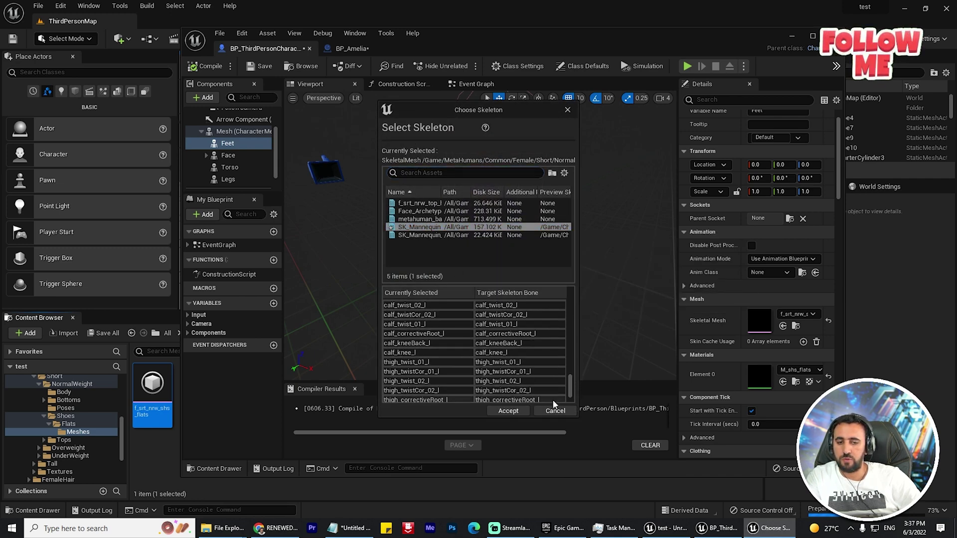
{"action": "left_click", "coordinate": [504, 413]}
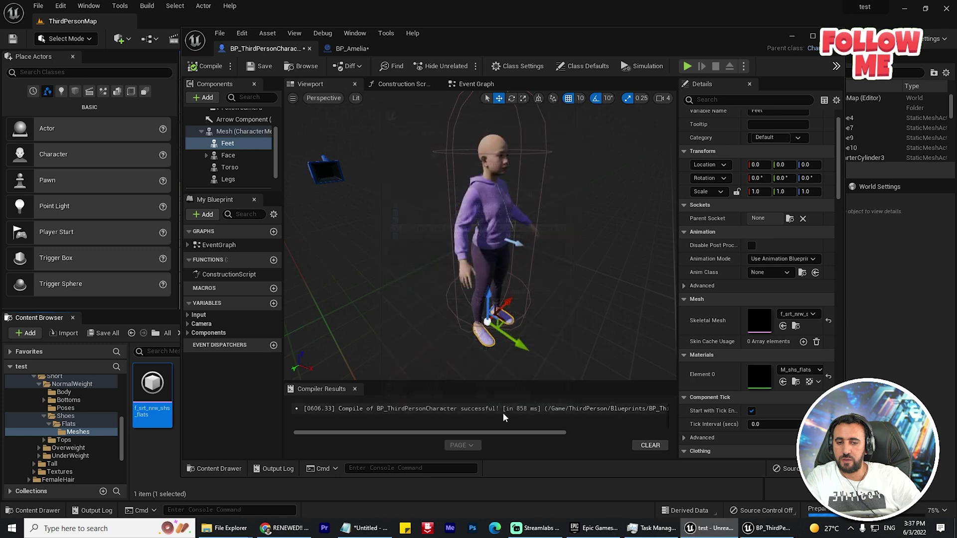
Assign the SK_Mannequin skeleton to the Torso component's f_srt_nrw_top_hoodie mesh, merging its extra string and hood bones.
{"action": "left_click", "coordinate": [233, 168]}
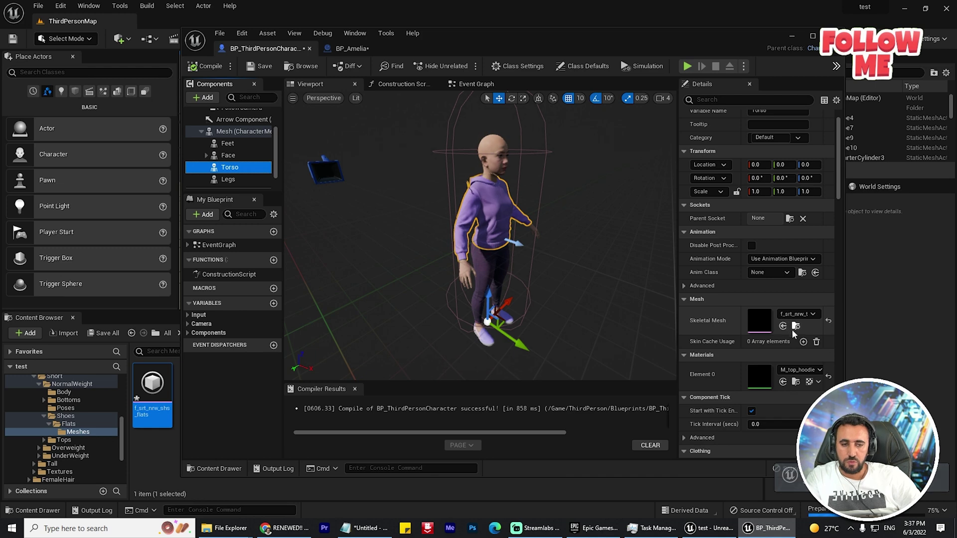
{"action": "left_click", "coordinate": [795, 326]}
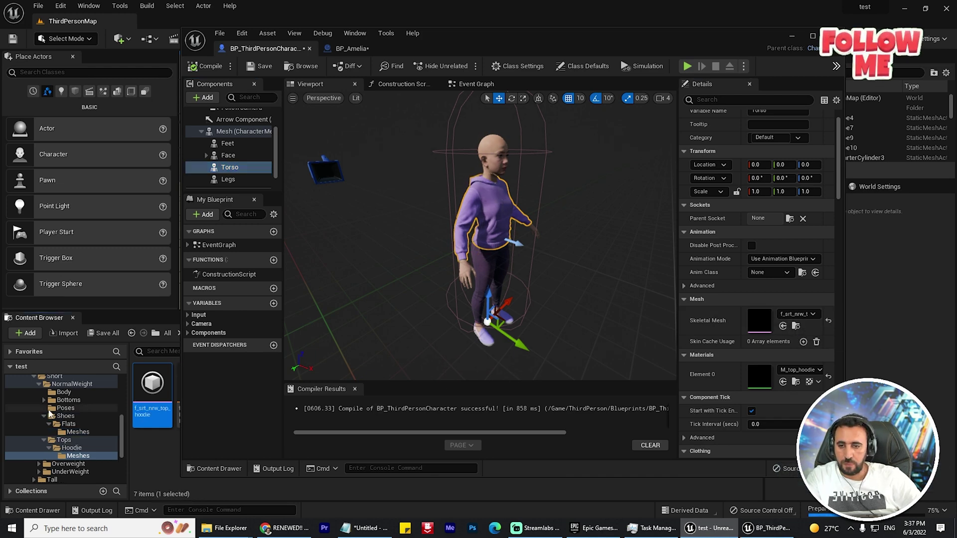
{"action": "left_click_drag", "start_coordinate": [478, 43], "coordinate": [597, 43]}
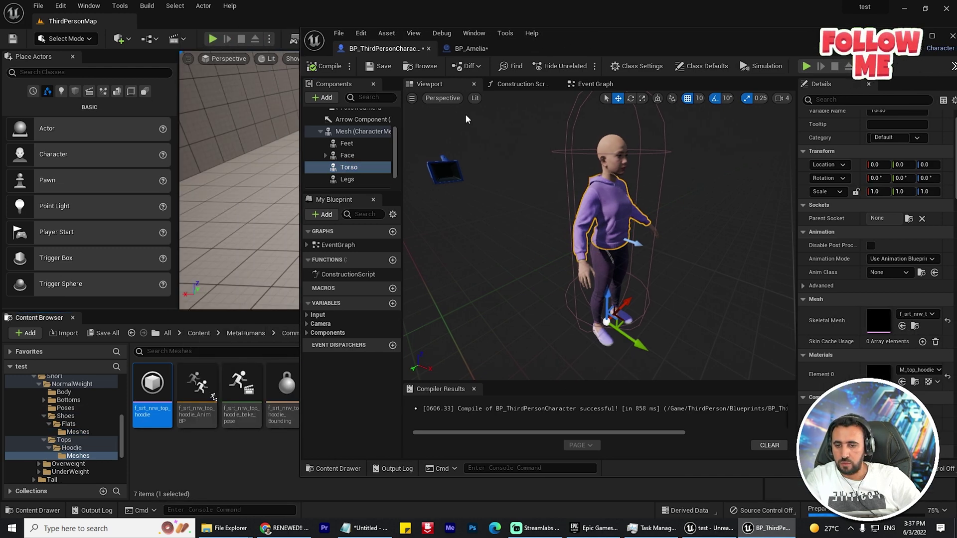
{"action": "right_click", "coordinate": [152, 379]}
{"action": "mouse_move", "coordinate": [309, 102]}
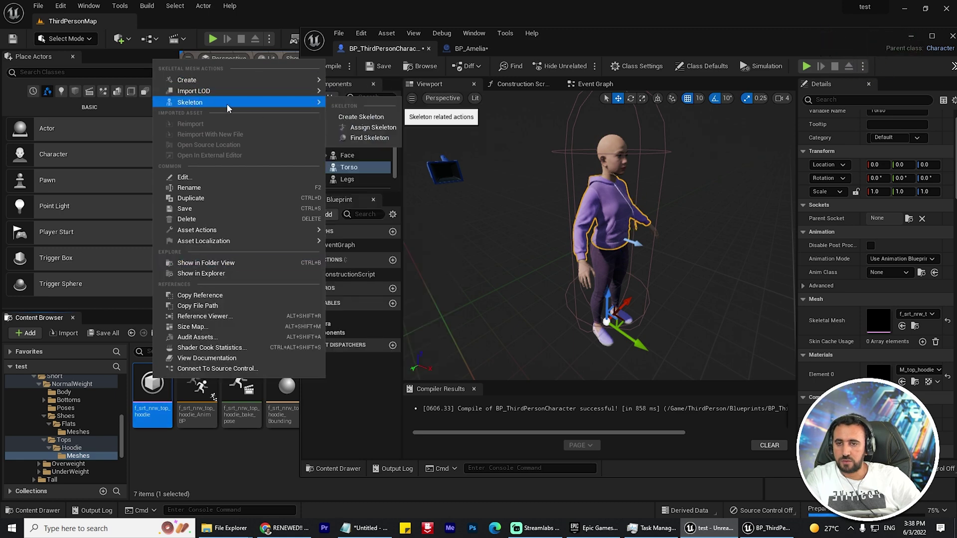
{"action": "left_click", "coordinate": [373, 128]}
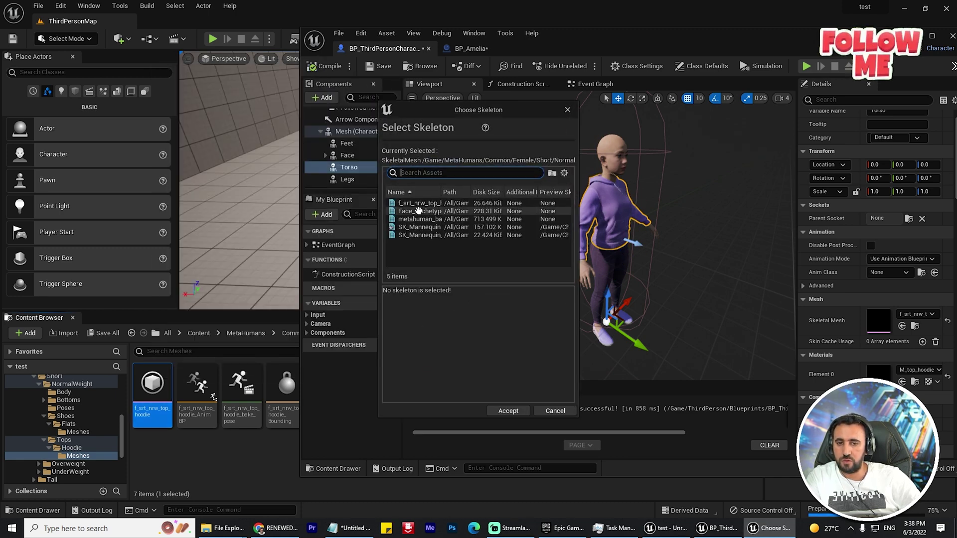
{"action": "left_click", "coordinate": [419, 228]}
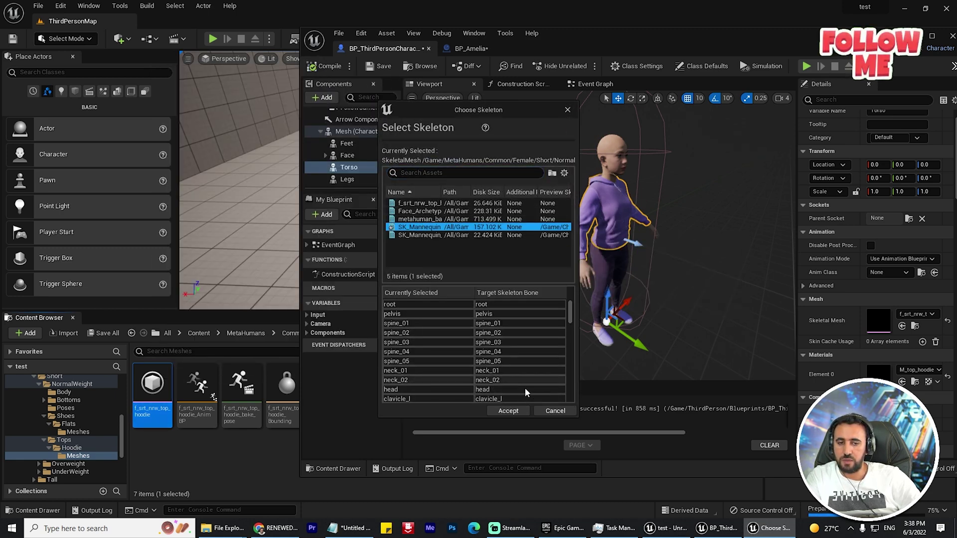
{"action": "left_click", "coordinate": [508, 410]}
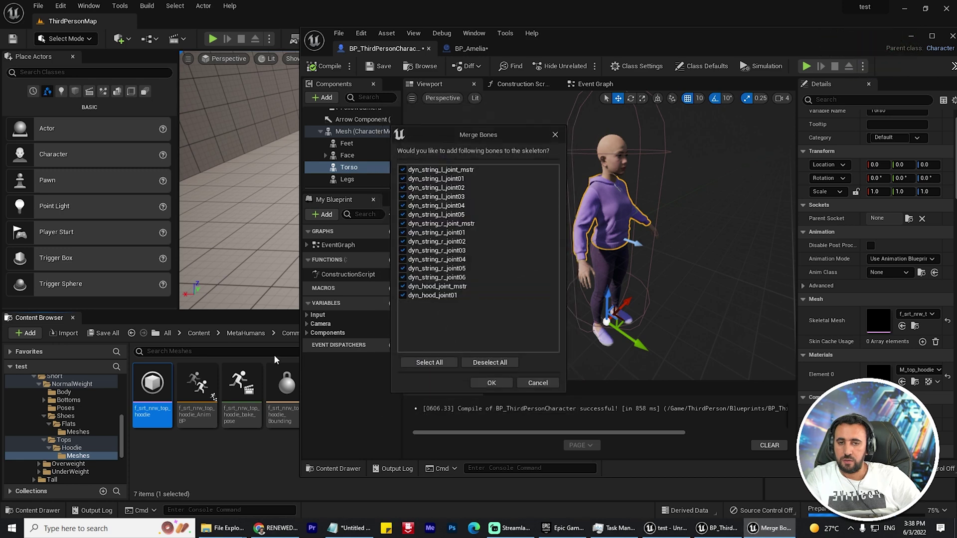
{"action": "left_click", "coordinate": [491, 382]}
Locate the Legs component's f_srt_nrw_btm_jeans_slm mesh in the Content Browser and assign it the SK_Mannequin skeleton.
{"action": "left_click", "coordinate": [349, 179]}
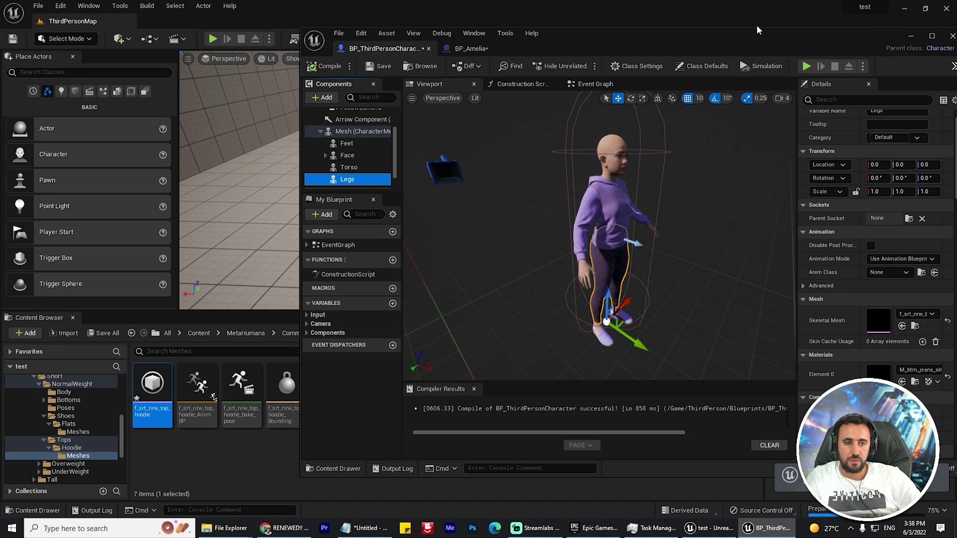
{"action": "left_click_drag", "start_coordinate": [757, 30], "coordinate": [650, 25]}
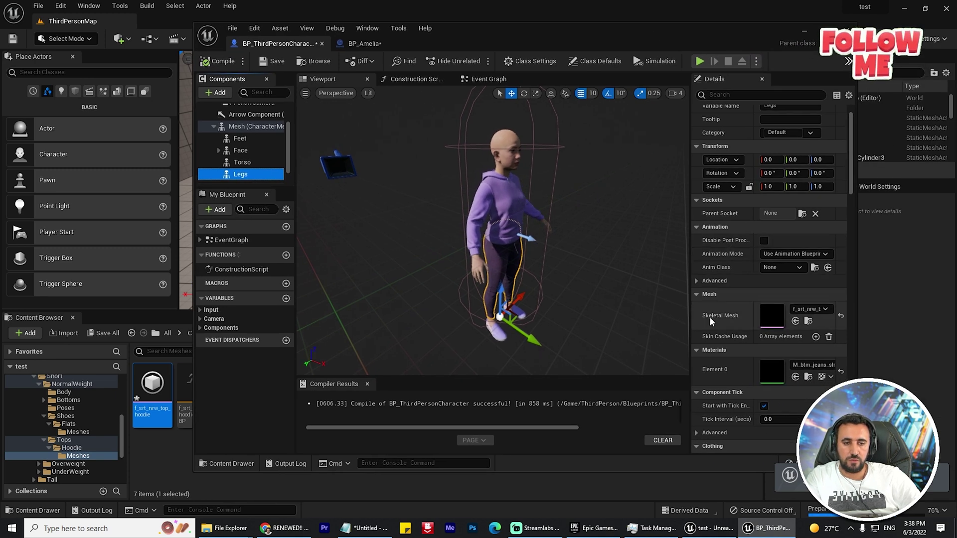
{"action": "left_click", "coordinate": [808, 321]}
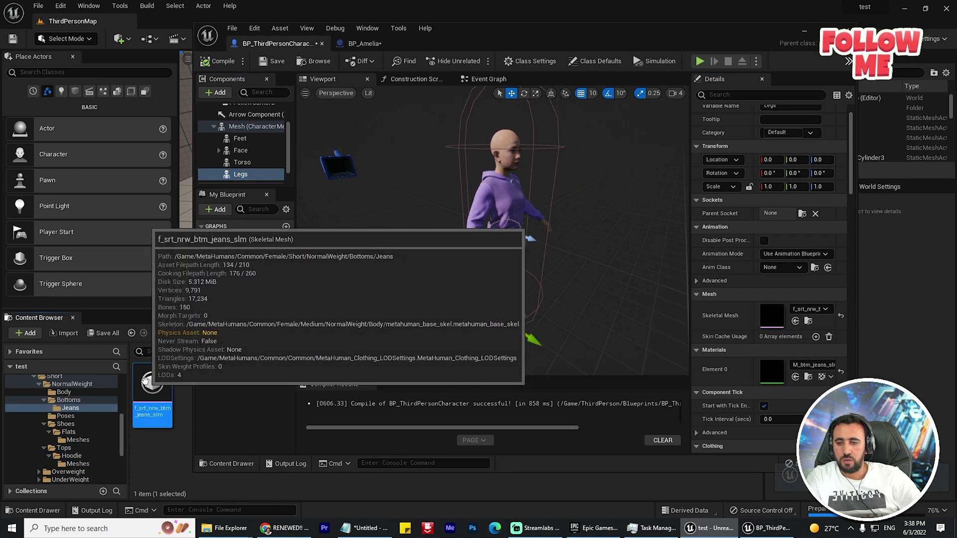
{"action": "right_click", "coordinate": [152, 391]}
{"action": "mouse_move", "coordinate": [220, 104]}
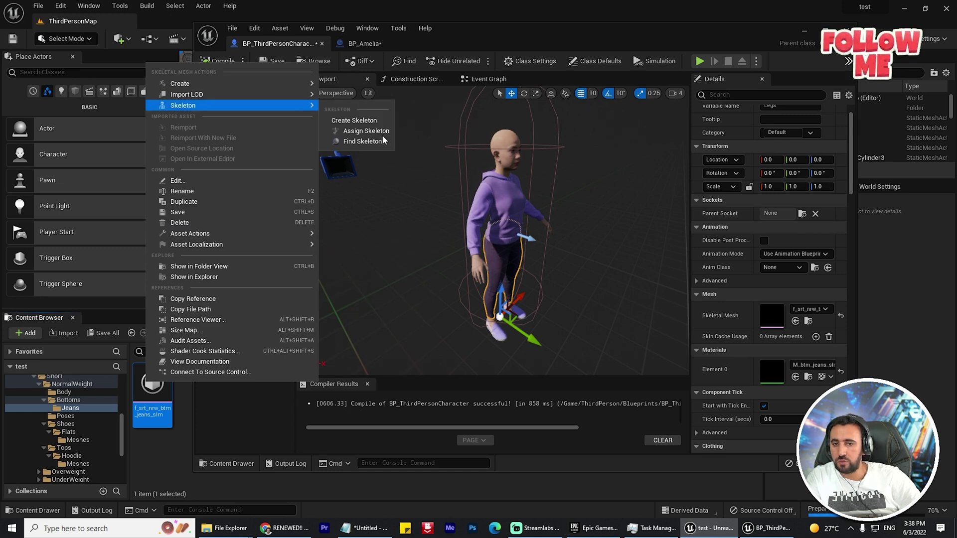
{"action": "left_click", "coordinate": [366, 131]}
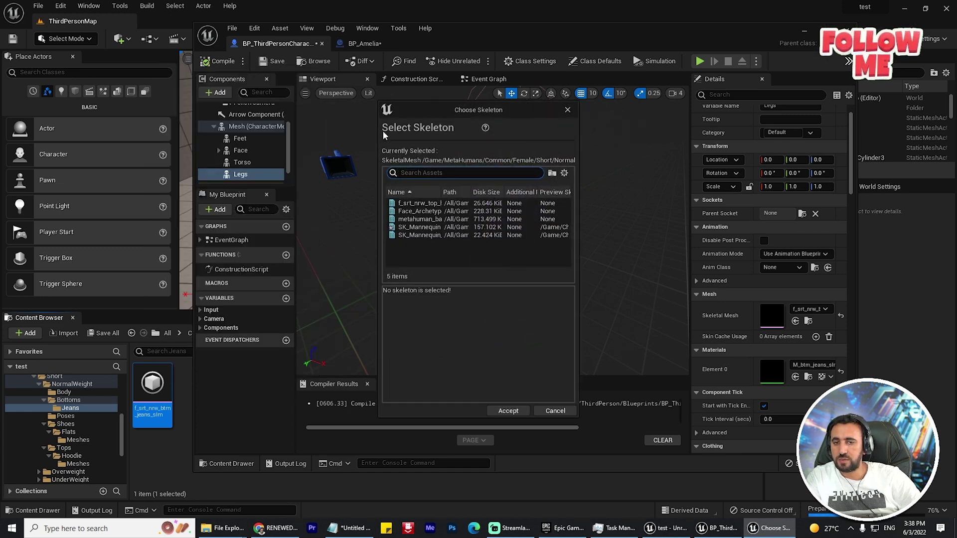
{"action": "left_click", "coordinate": [418, 227]}
{"action": "left_click", "coordinate": [508, 411]}
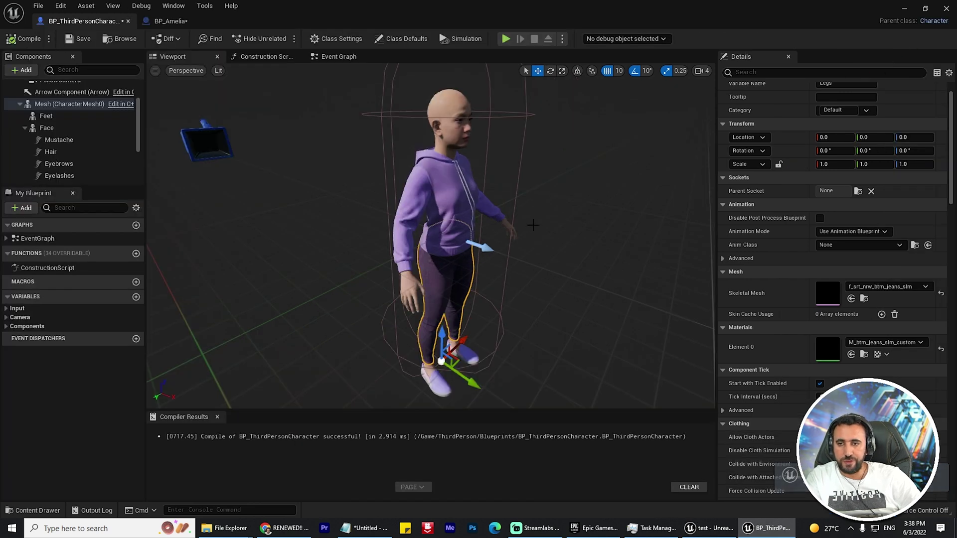
Set the Mesh component's Anim Class to ABP_Quinn in Use Animation Blueprint mode and check the character's pose.
{"action": "left_click_drag", "start_coordinate": [532, 226], "coordinate": [553, 236], "text": "alt"}
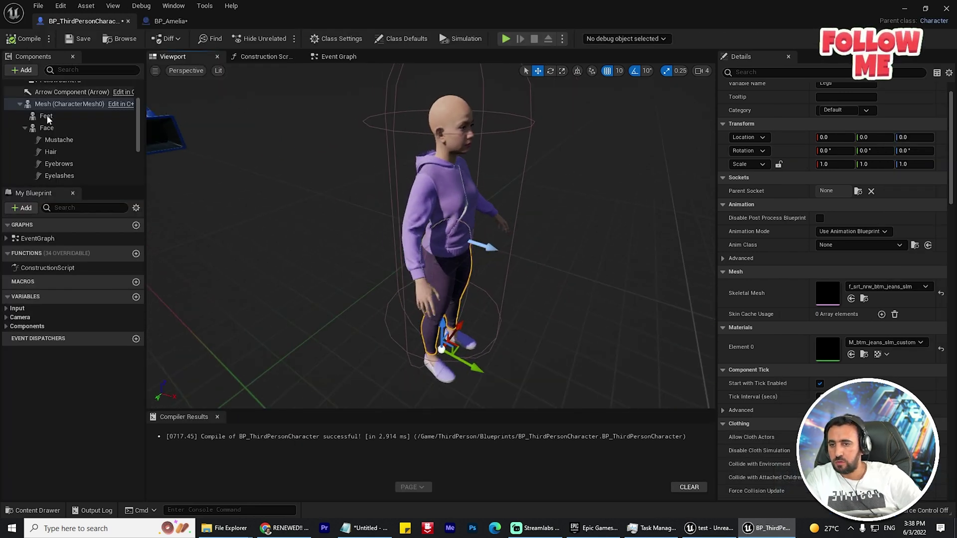
{"action": "left_click", "coordinate": [24, 127]}
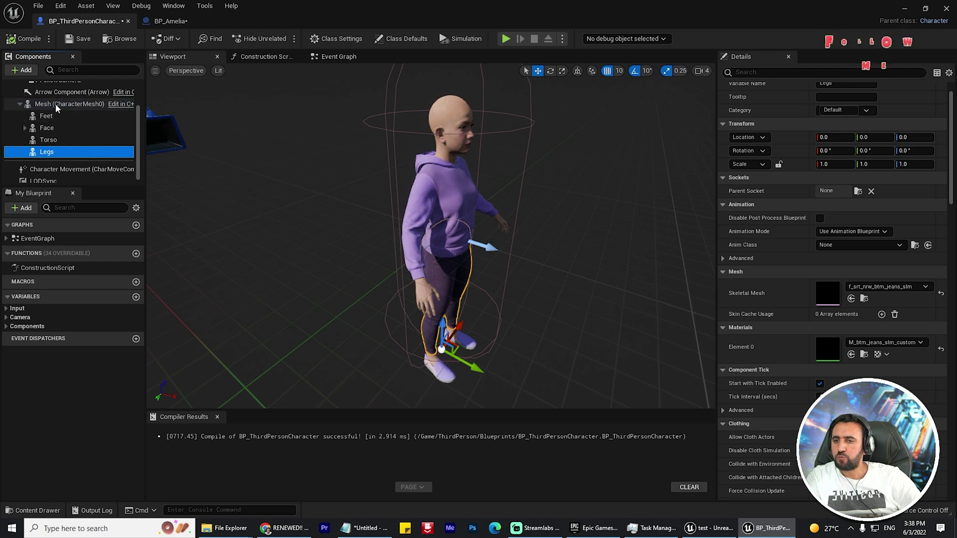
{"action": "left_click", "coordinate": [56, 104]}
{"action": "key", "text": "f"}
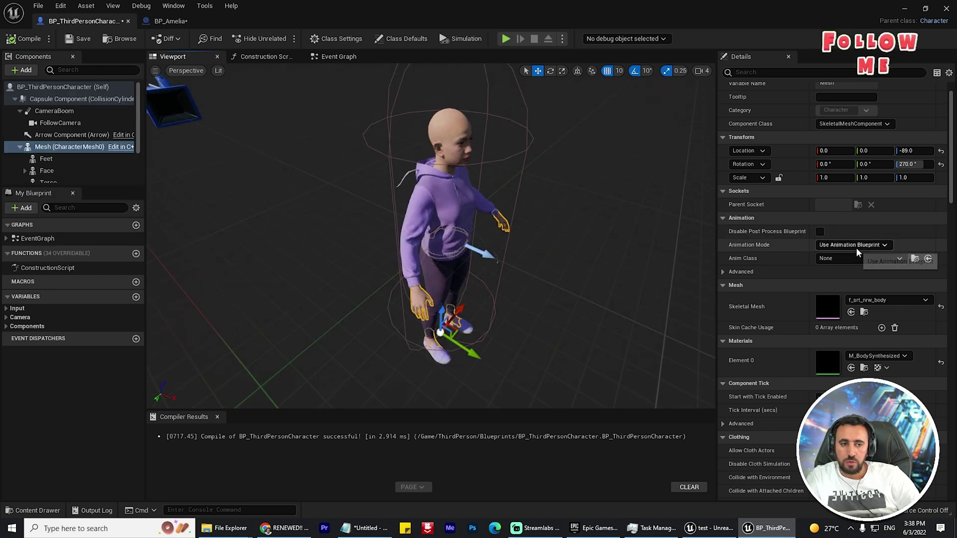
{"action": "left_click", "coordinate": [853, 245]}
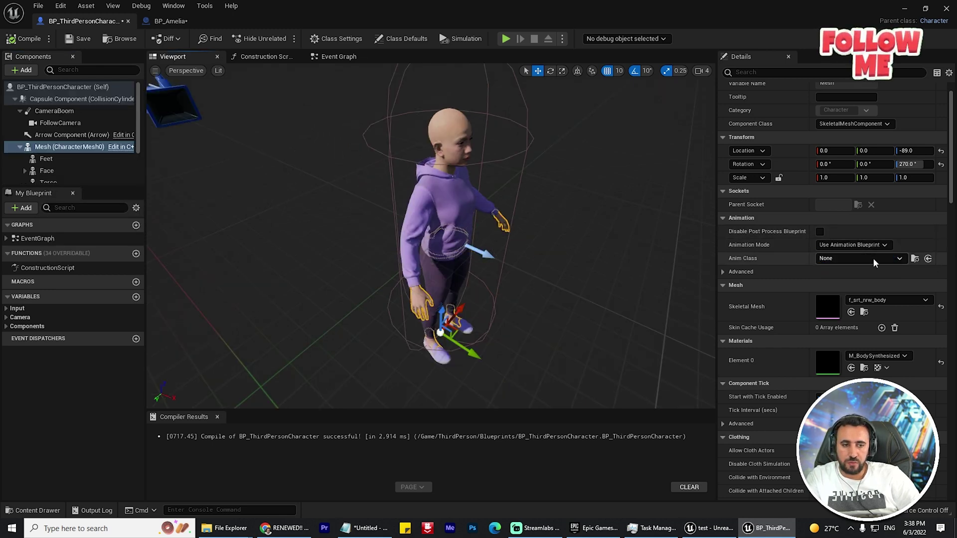
{"action": "left_click", "coordinate": [873, 258]}
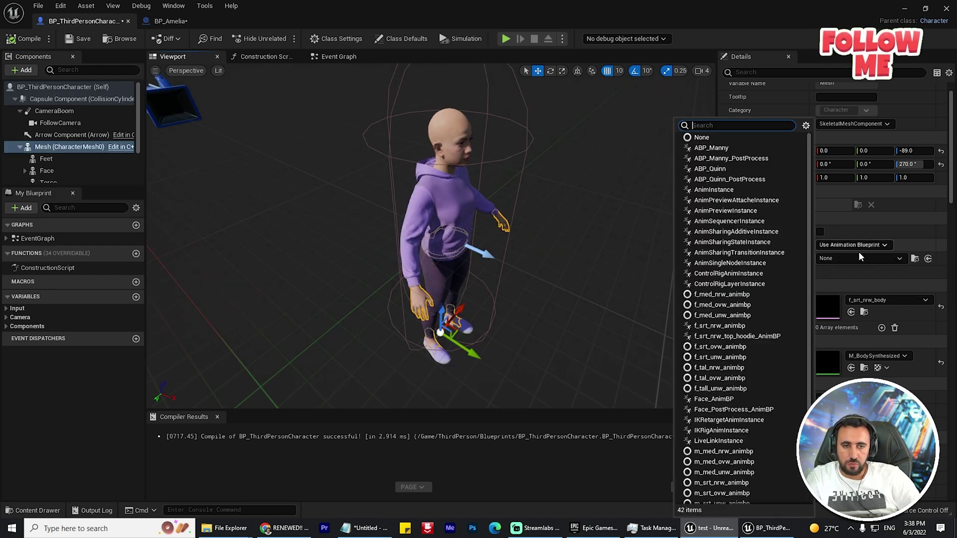
{"action": "left_click", "coordinate": [718, 169]}
{"action": "left_click_drag", "start_coordinate": [581, 254], "coordinate": [643, 252], "text": "alt"}
{"action": "left_click_drag", "start_coordinate": [581, 252], "coordinate": [493, 239], "text": "alt"}
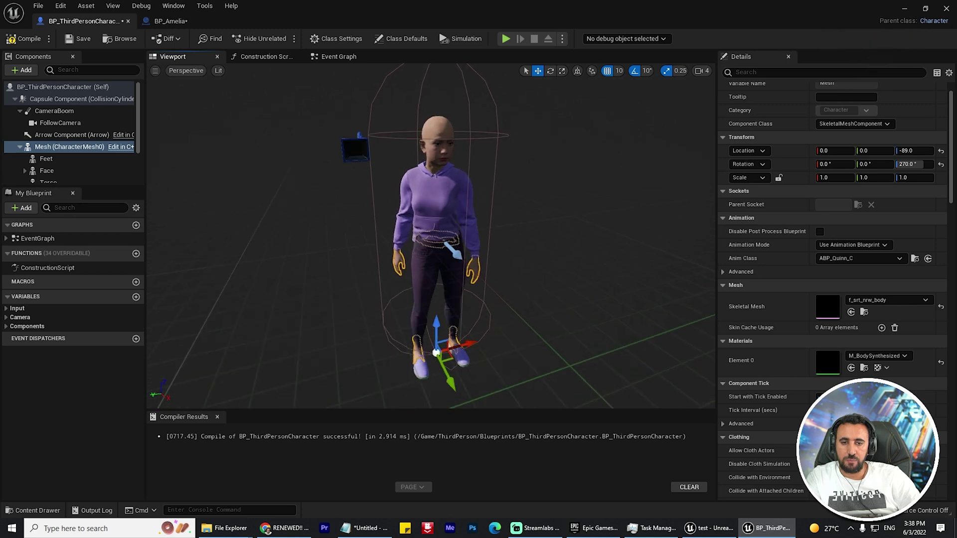
Switch the Mesh component to Use Animation Asset with MF_Run_Fwd, check how the body parts follow the run, and compile the blueprint.
{"action": "left_click", "coordinate": [860, 245]}
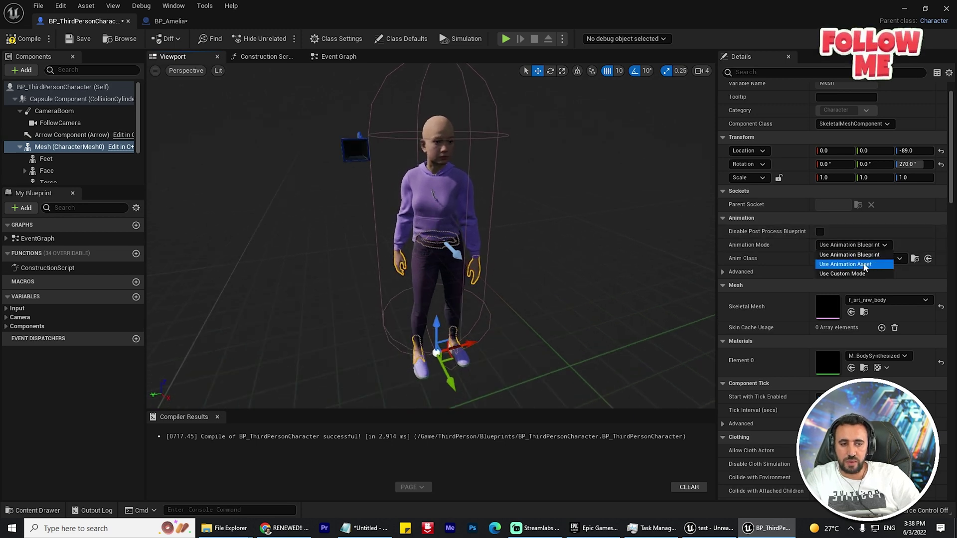
{"action": "left_click", "coordinate": [864, 265]}
{"action": "left_click", "coordinate": [867, 259]}
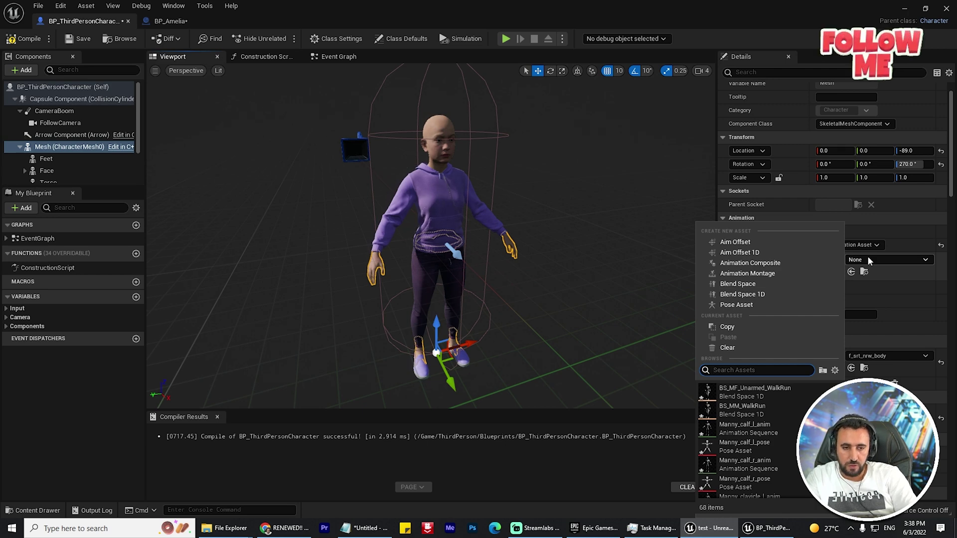
{"action": "type", "text": "run"}
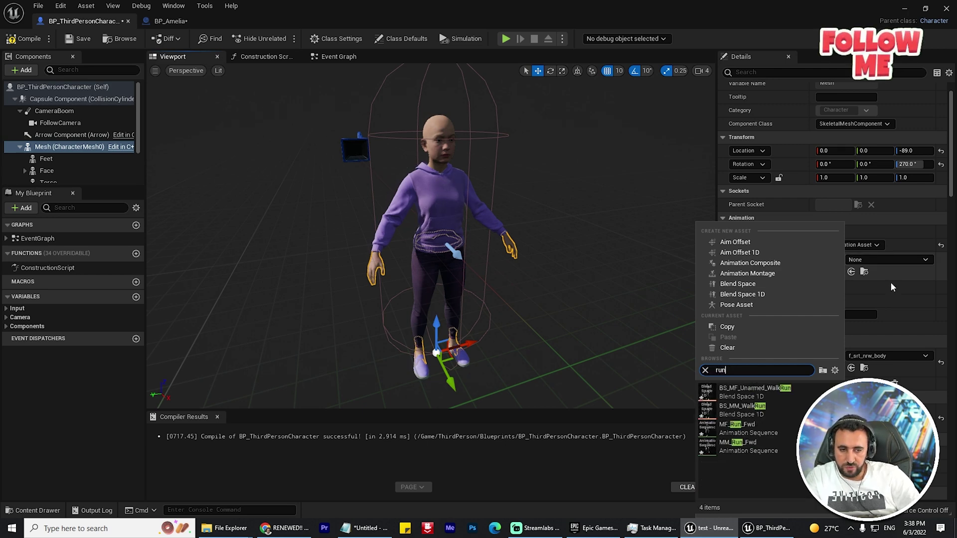
{"action": "left_click", "coordinate": [742, 428]}
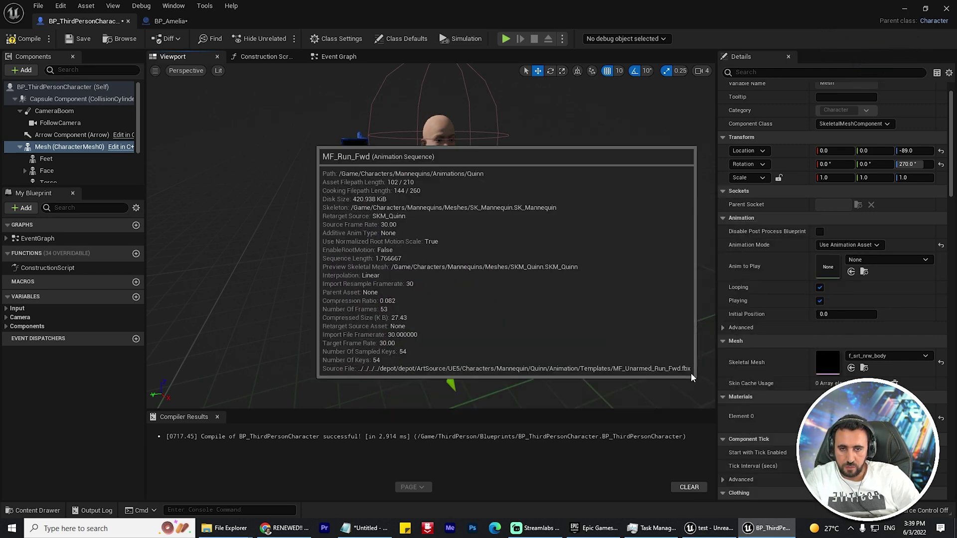
{"action": "right_click_drag", "start_coordinate": [568, 314], "coordinate": [498, 301]}
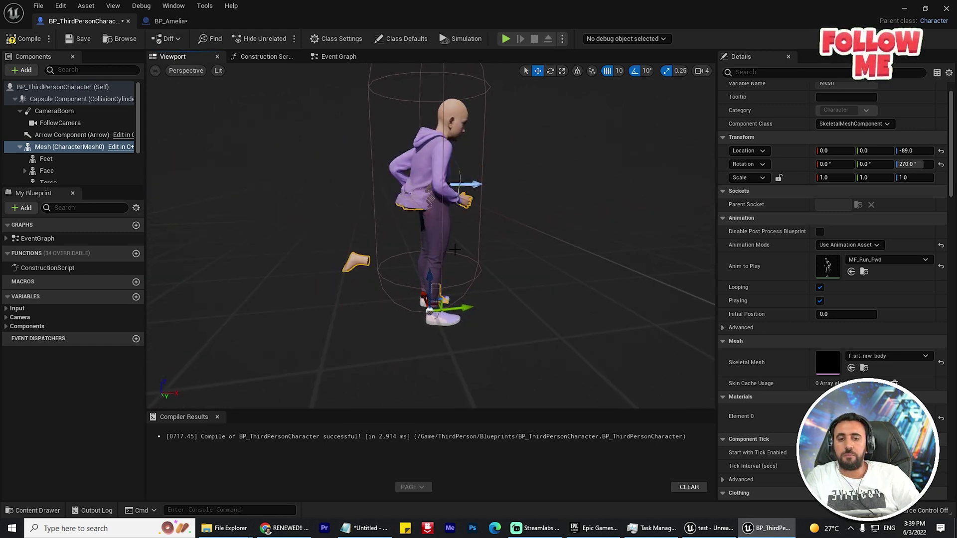
{"action": "scroll", "coordinate": [514, 267], "scroll_direction": "up", "scroll_amount": 5}
{"action": "scroll", "coordinate": [548, 258], "scroll_direction": "down", "scroll_amount": 4}
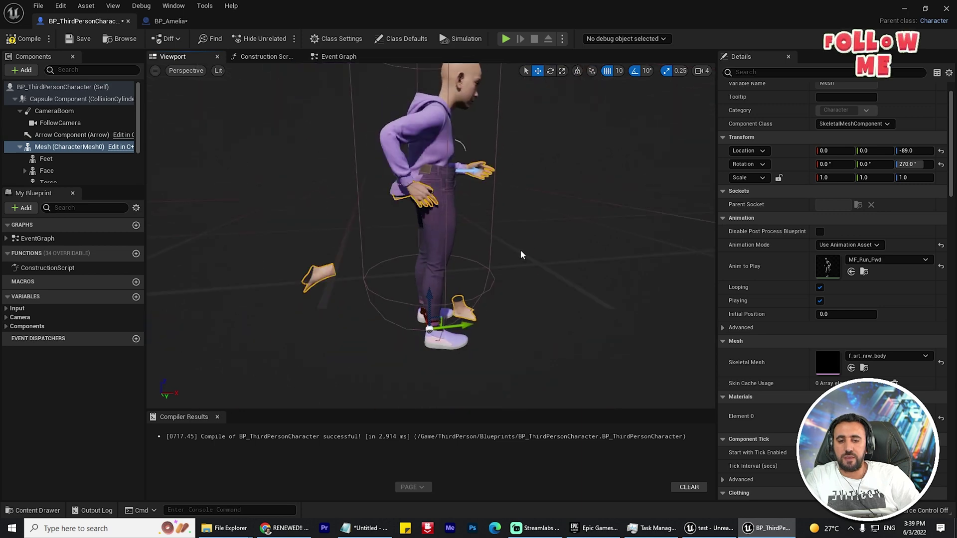
{"action": "mouse_move", "coordinate": [518, 254]}
{"action": "left_mouse_down", "text": "alt"}
{"action": "mouse_move", "coordinate": [473, 254]}
{"action": "mouse_move", "coordinate": [523, 254]}
{"action": "left_mouse_up", "text": "alt"}
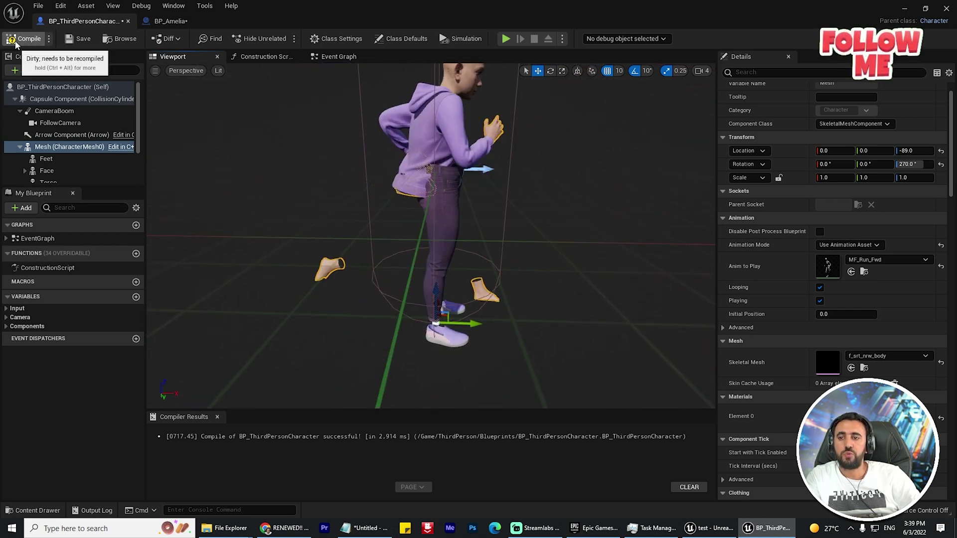
{"action": "left_click", "coordinate": [36, 42]}
{"action": "key", "text": "F7"}
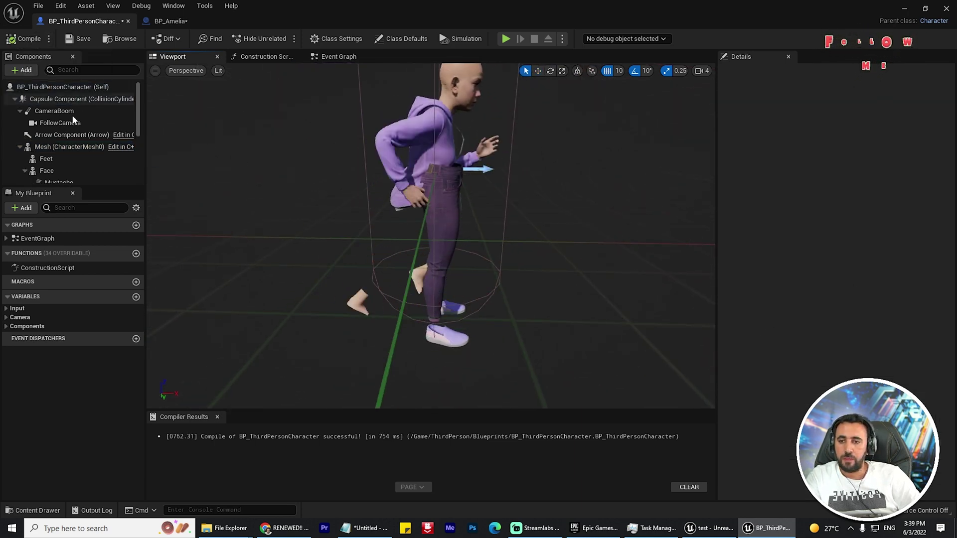
Clear the Mesh component's Anim to Play asset and recompile the blueprint.
{"action": "left_click", "coordinate": [50, 148]}
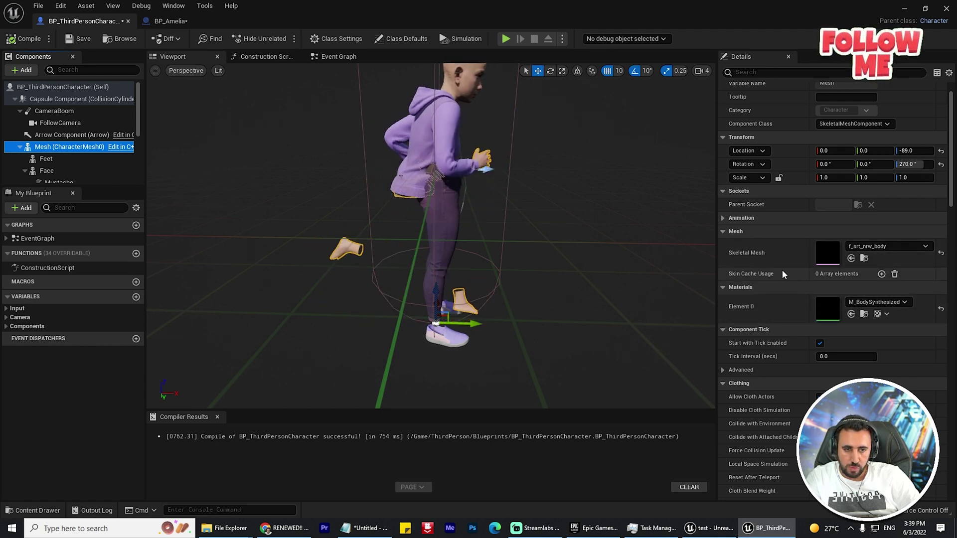
{"action": "left_click", "coordinate": [722, 218]}
{"action": "left_click", "coordinate": [864, 259]}
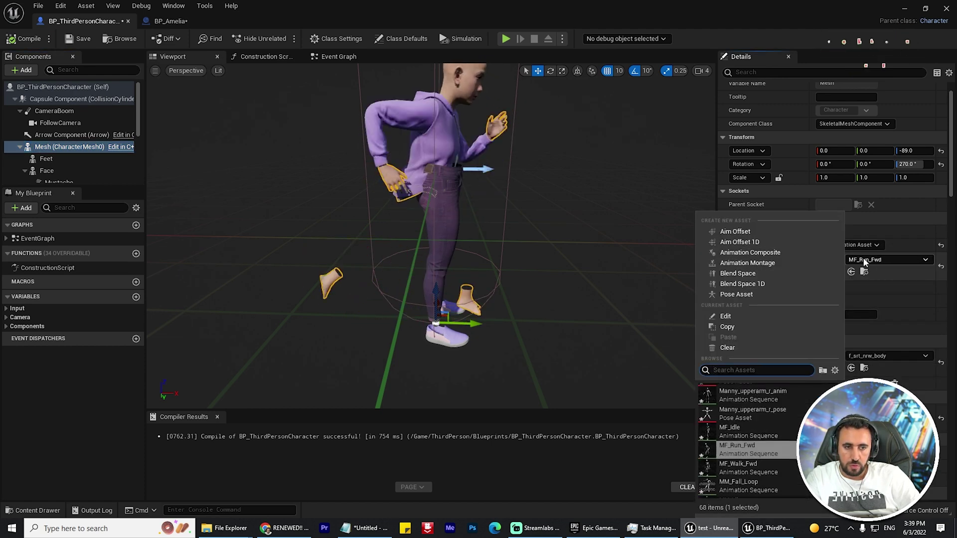
{"action": "left_click", "coordinate": [749, 346]}
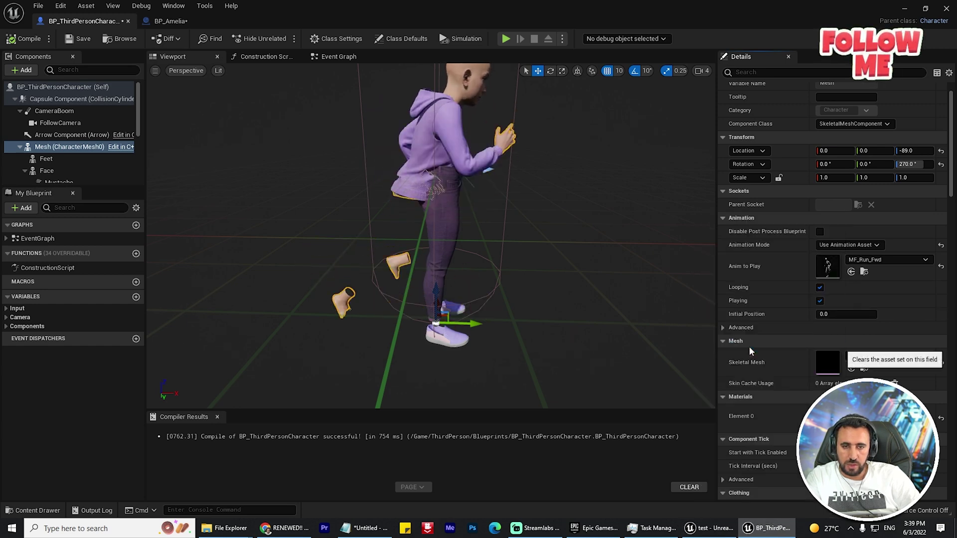
{"action": "left_click_drag", "start_coordinate": [605, 231], "coordinate": [499, 159], "text": "alt"}
{"action": "left_click", "coordinate": [18, 41]}
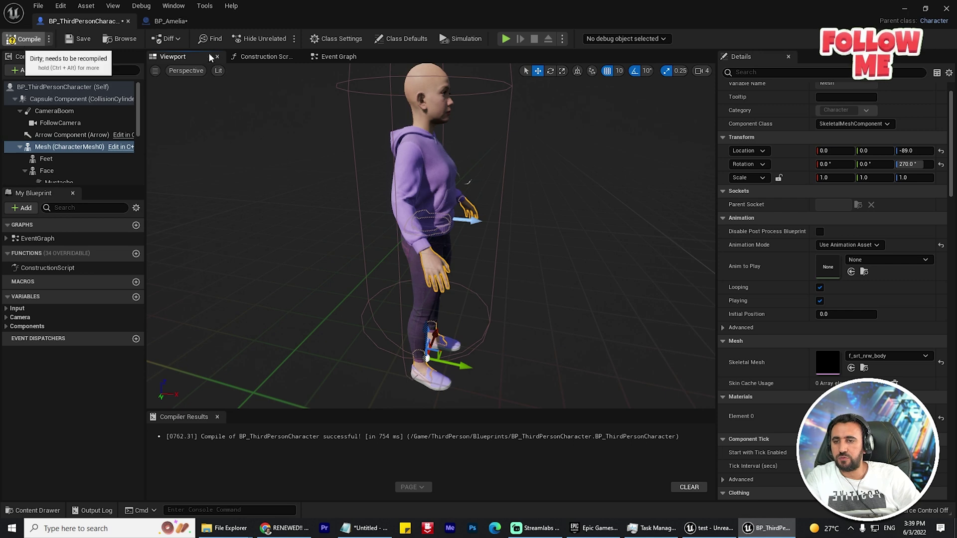
In the Construction Script, add a Set Master Pose Component node targeting Feet, wired from the Construction Script entry node.
{"action": "left_click", "coordinate": [268, 57]}
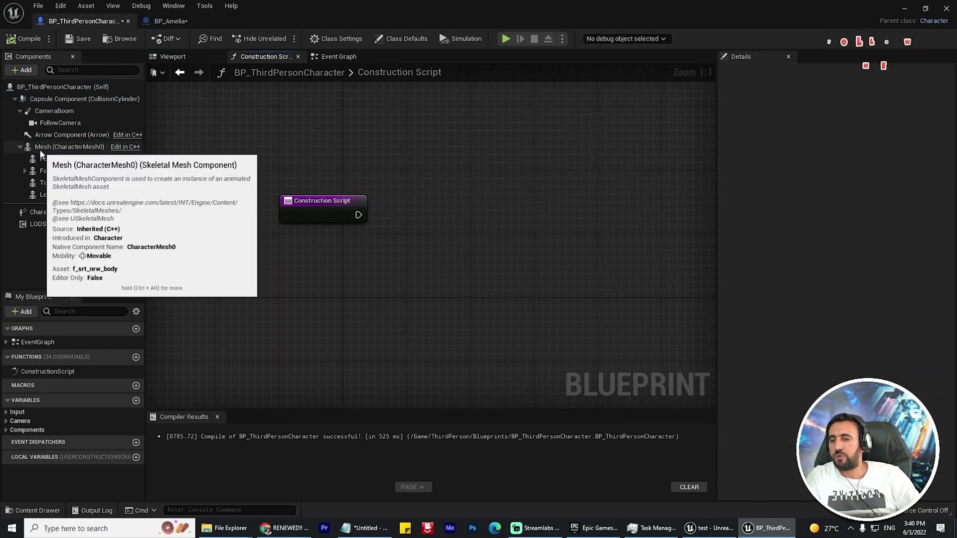
{"action": "right_click_drag", "start_coordinate": [499, 223], "coordinate": [510, 250]}
{"action": "scroll", "coordinate": [406, 267], "scroll_direction": "up", "scroll_amount": 1}
{"action": "left_click_drag", "start_coordinate": [368, 243], "coordinate": [417, 205]}
{"action": "type", "text": "set master p"}
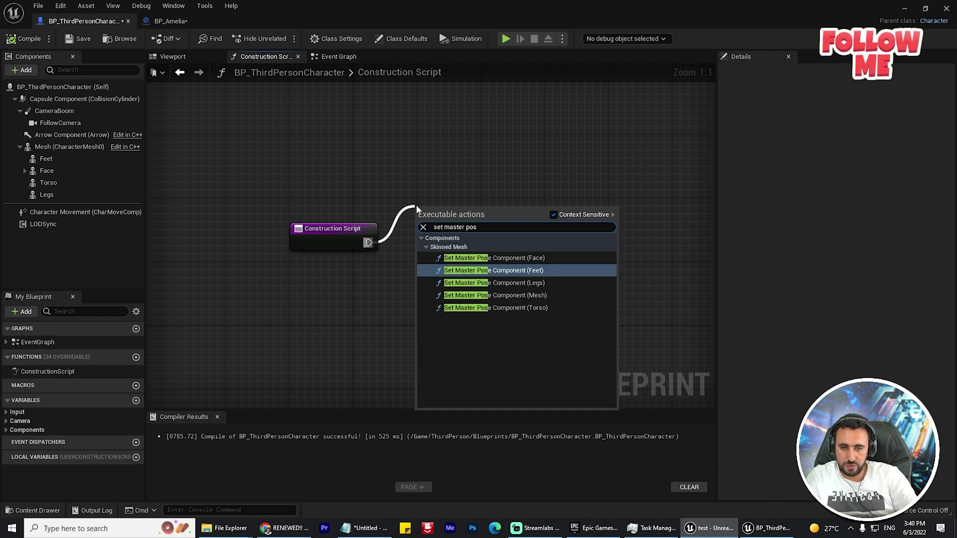
{"action": "type", "text": "os"}
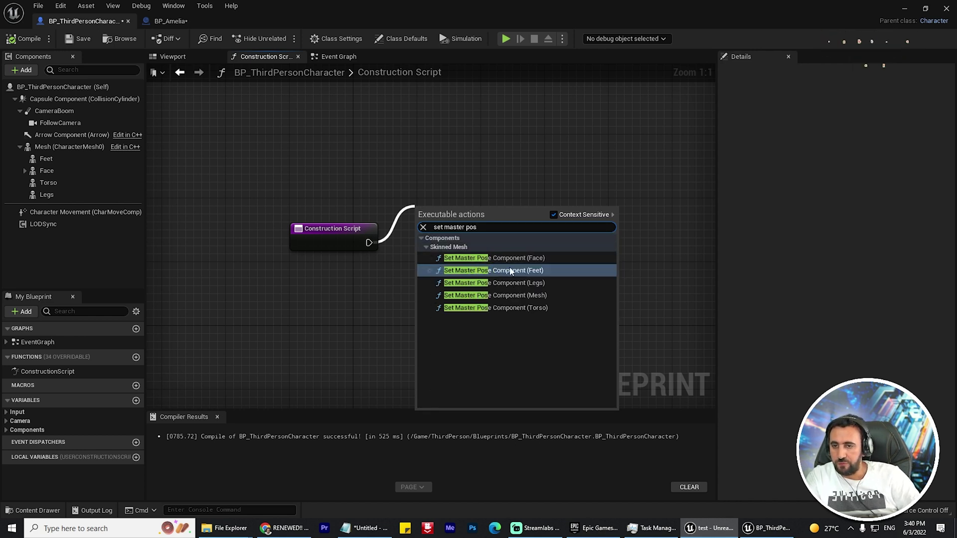
{"action": "key", "text": "Return"}
Chain a Set Master Pose Component node targeting Torso after the Feet node.
{"action": "right_click_drag", "start_coordinate": [678, 249], "coordinate": [617, 273]}
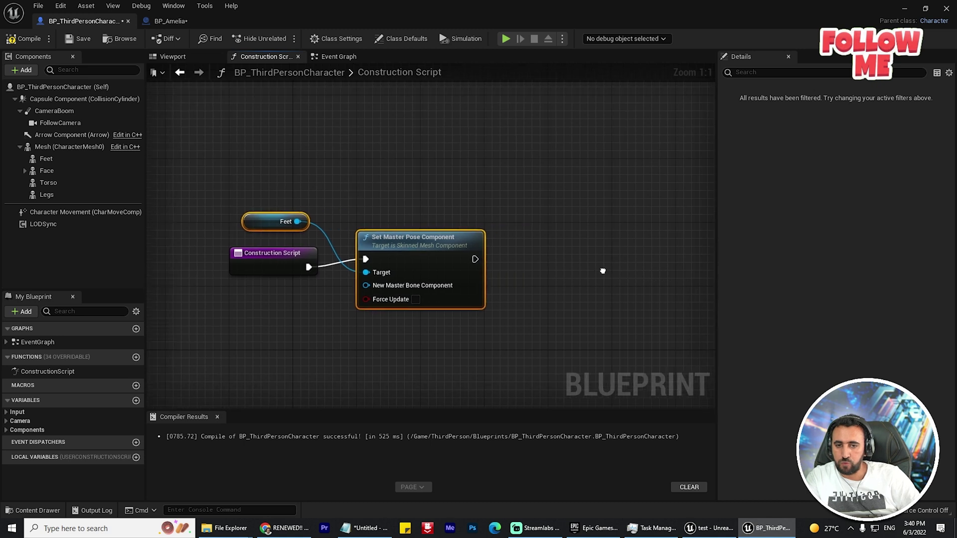
{"action": "left_click_drag", "start_coordinate": [510, 238], "coordinate": [510, 239]}
{"action": "type", "text": "set"}
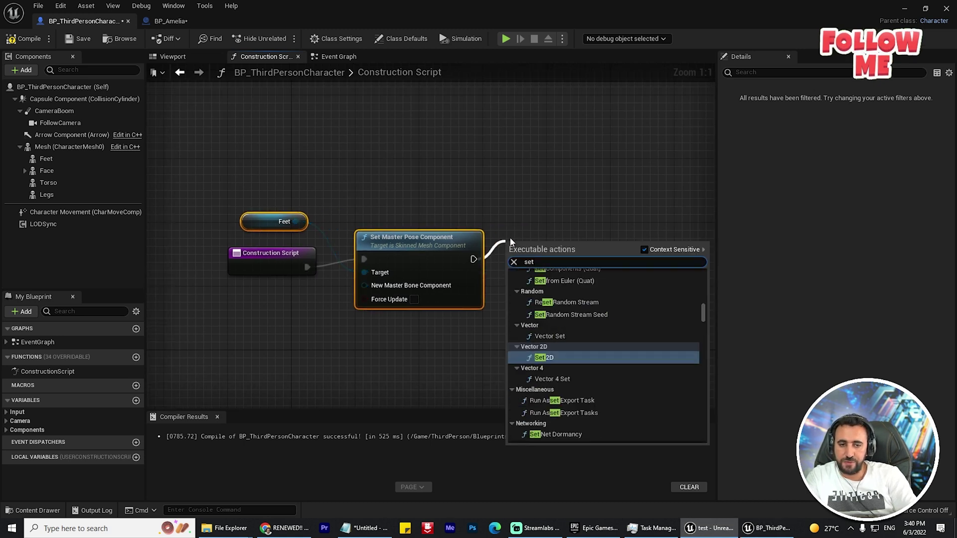
{"action": "type", "text": " master"}
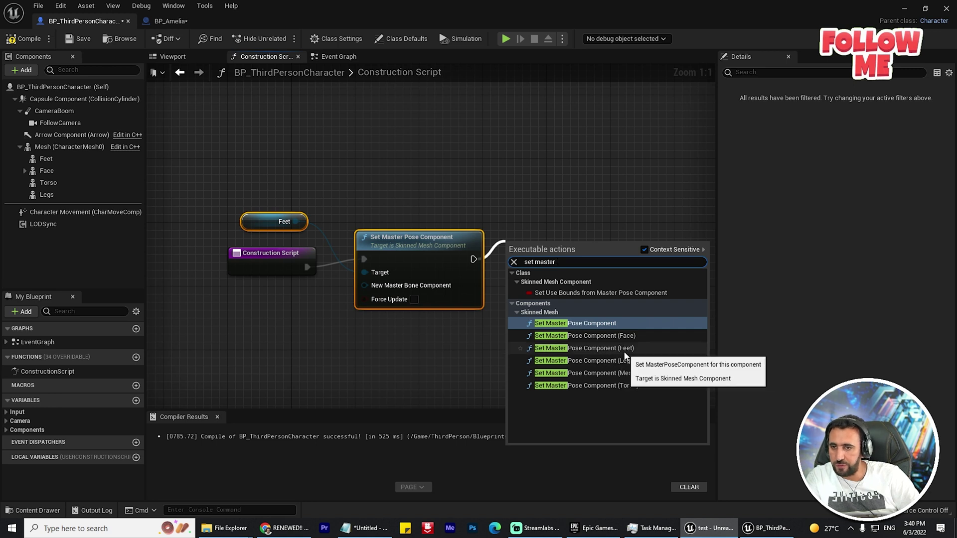
{"action": "left_click", "coordinate": [626, 385]}
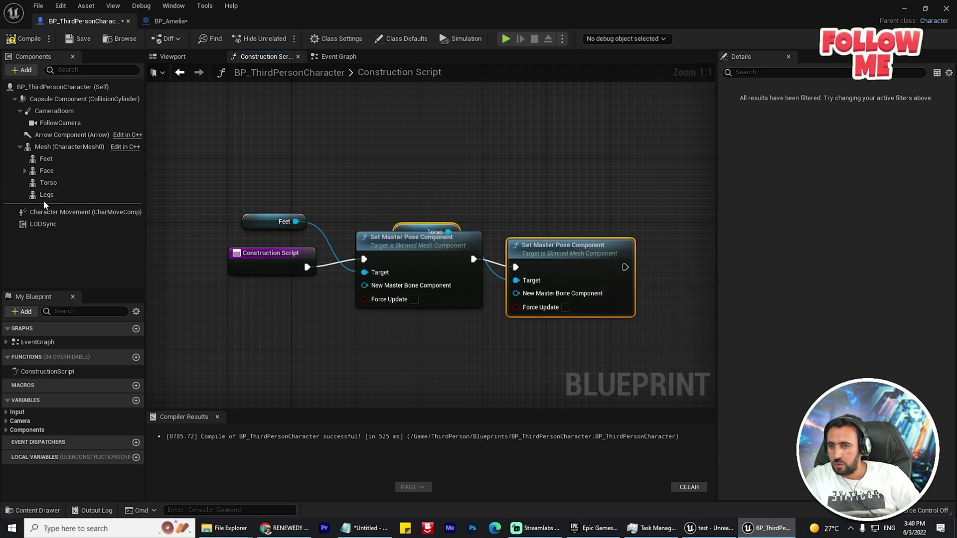
Chain a Set Master Pose Component node targeting Legs after the Torso node.
{"action": "right_click_drag", "start_coordinate": [590, 209], "coordinate": [522, 195]}
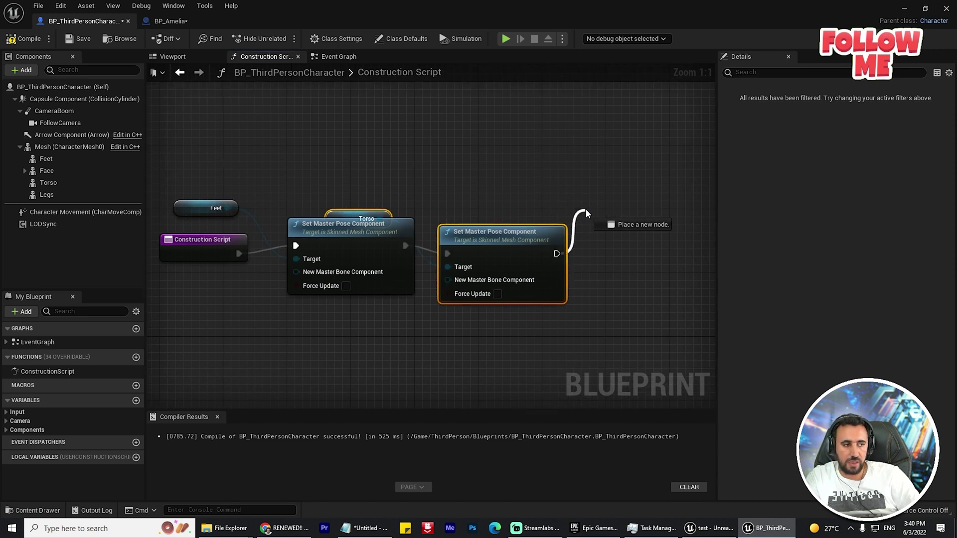
{"action": "left_click_drag", "start_coordinate": [585, 208], "coordinate": [585, 208]}
{"action": "type", "text": "set master pos"}
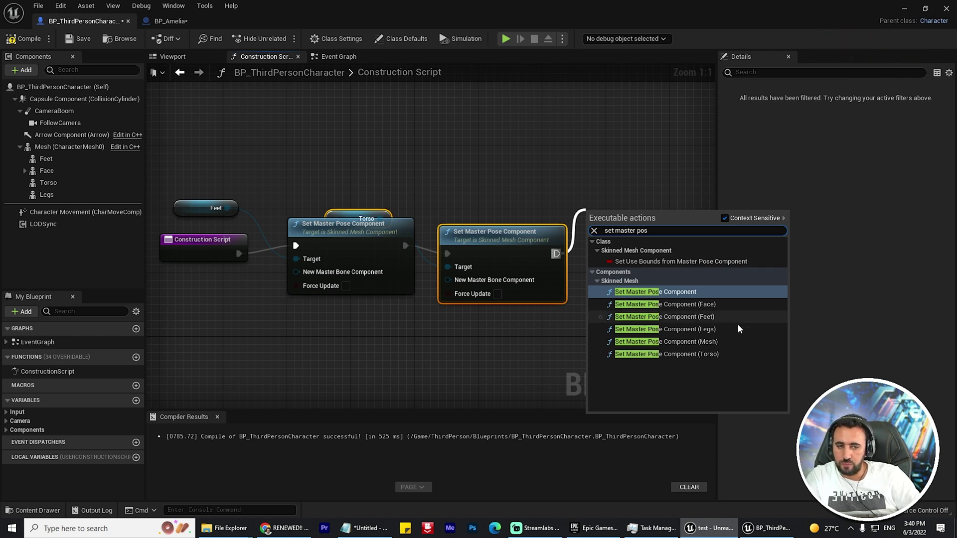
{"action": "left_click", "coordinate": [707, 328]}
Align the Torso and Legs Set Master Pose Component nodes in a row and place their component references above them.
{"action": "right_click_drag", "start_coordinate": [540, 324], "coordinate": [471, 284]}
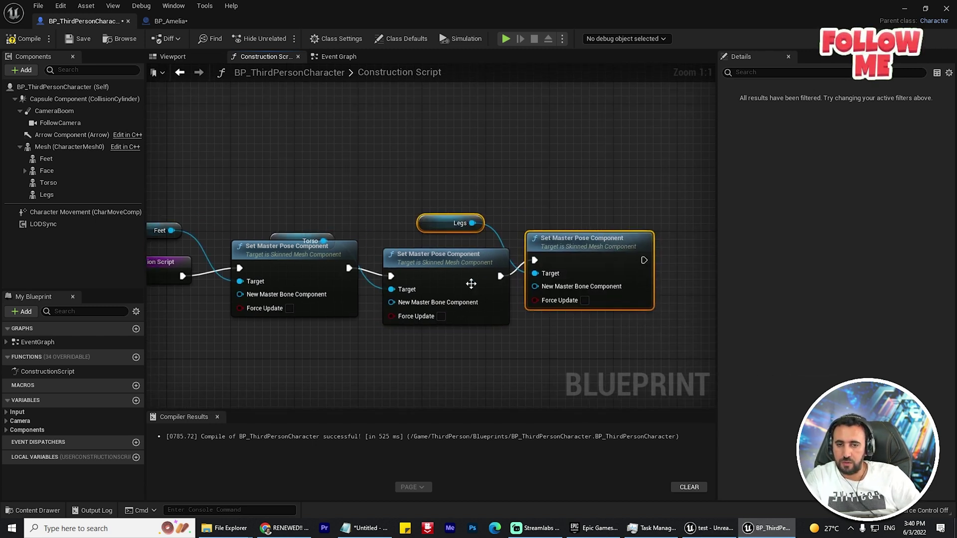
{"action": "left_click_drag", "start_coordinate": [456, 255], "coordinate": [487, 247]}
{"action": "left_click_drag", "start_coordinate": [568, 238], "coordinate": [599, 245]}
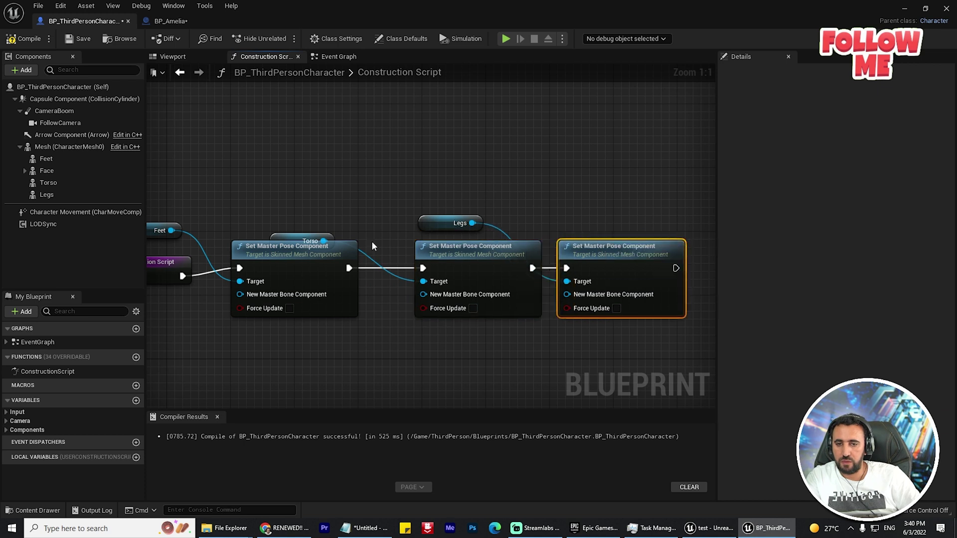
{"action": "left_click_drag", "start_coordinate": [305, 236], "coordinate": [355, 214]}
{"action": "right_click_drag", "start_coordinate": [469, 209], "coordinate": [522, 191]}
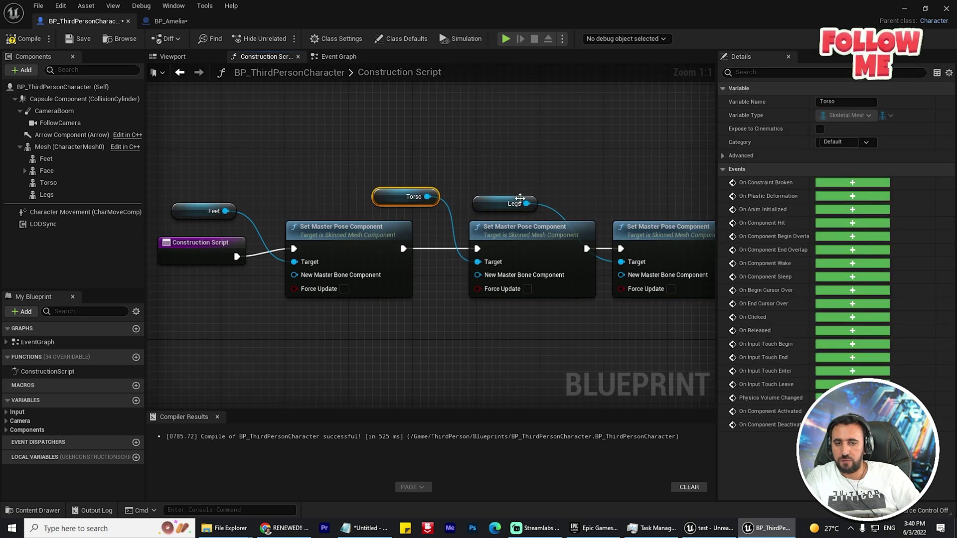
{"action": "left_click_drag", "start_coordinate": [520, 198], "coordinate": [574, 198]}
{"action": "right_click_drag", "start_coordinate": [508, 360], "coordinate": [534, 339]}
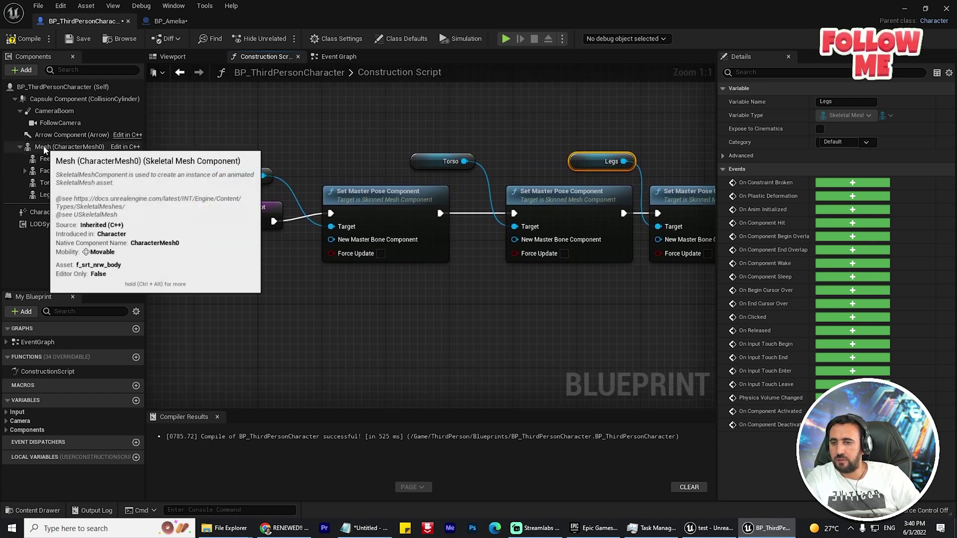
Add a Mesh reference to the graph and connect it to New Master Bone Component on all three Set Master Pose Component nodes.
{"action": "left_click_drag", "start_coordinate": [44, 150], "coordinate": [514, 240]}
{"action": "right_click_drag", "start_coordinate": [409, 317], "coordinate": [306, 325]}
{"action": "left_click_drag", "start_coordinate": [174, 352], "coordinate": [558, 249]}
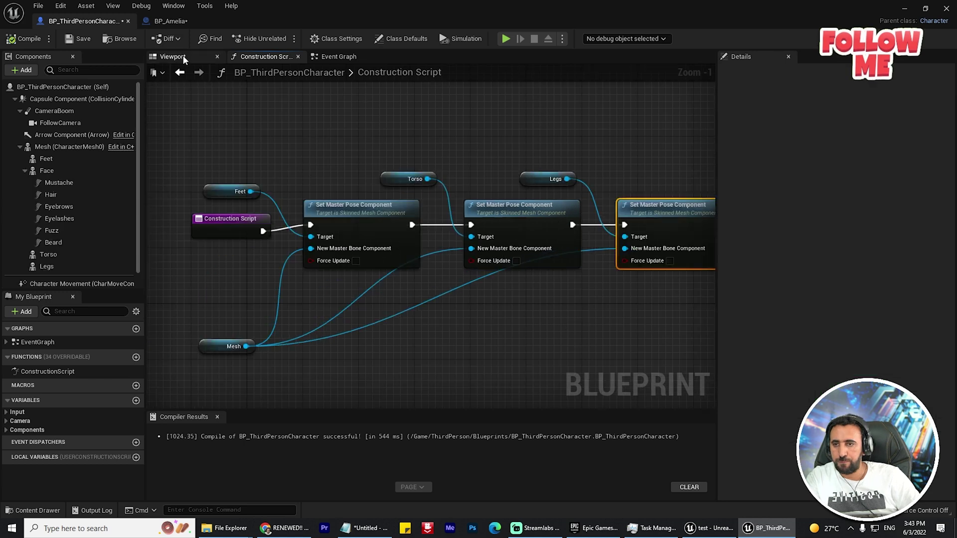
Inspect the character's body, legs and feet from several sides in the viewport and recompile the blueprint.
{"action": "left_click", "coordinate": [173, 57]}
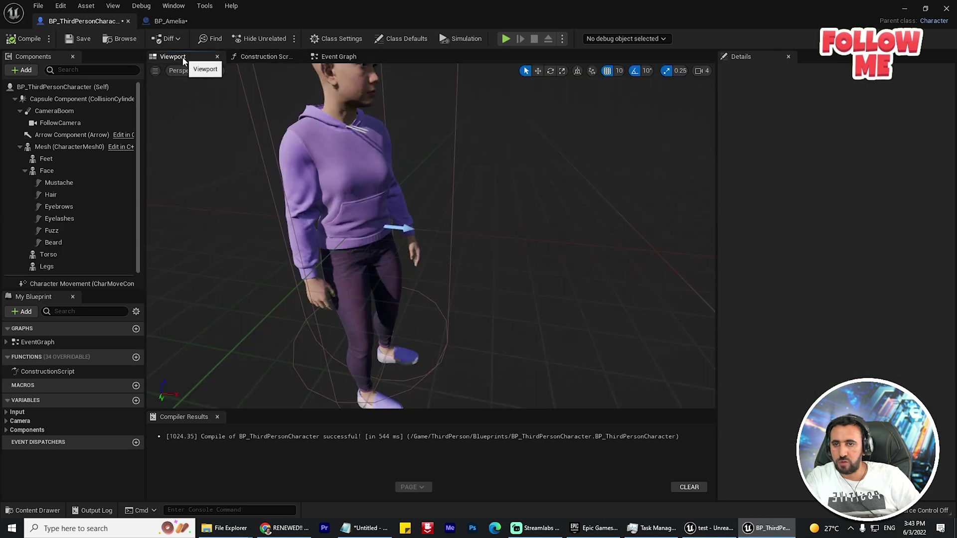
{"action": "scroll", "coordinate": [468, 204], "scroll_direction": "down", "scroll_amount": 4}
{"action": "mouse_move", "coordinate": [469, 204]}
{"action": "left_mouse_down", "text": "alt"}
{"action": "mouse_move", "coordinate": [593, 204]}
{"action": "mouse_move", "coordinate": [469, 203]}
{"action": "left_mouse_up", "text": "alt"}
{"action": "scroll", "coordinate": [471, 206], "scroll_direction": "down", "scroll_amount": 1}
{"action": "scroll", "coordinate": [528, 245], "scroll_direction": "up", "scroll_amount": 4}
{"action": "middle_click_drag", "start_coordinate": [545, 261], "coordinate": [473, 299]}
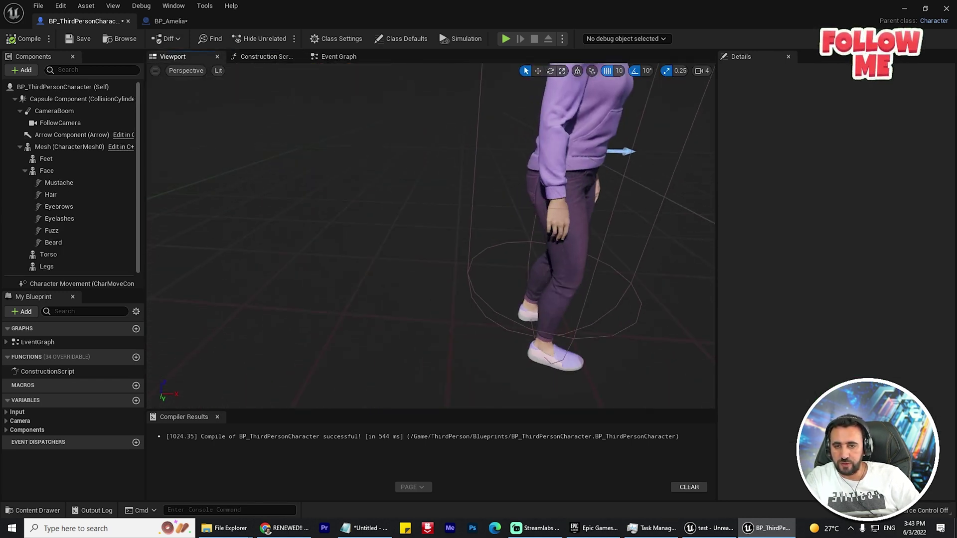
{"action": "scroll", "coordinate": [545, 261], "scroll_direction": "down", "scroll_amount": 4}
{"action": "left_click_drag", "start_coordinate": [498, 224], "coordinate": [613, 254], "text": "alt"}
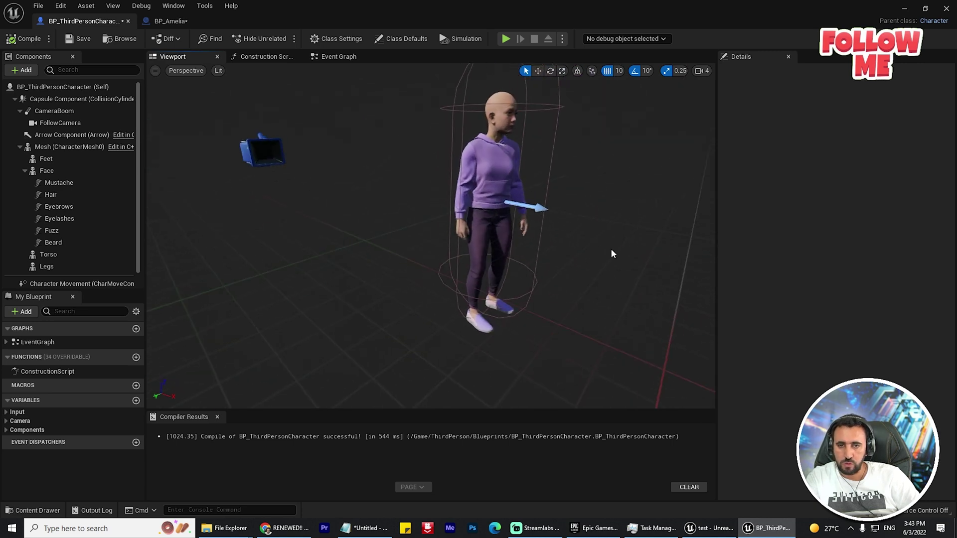
{"action": "left_click", "coordinate": [27, 39]}
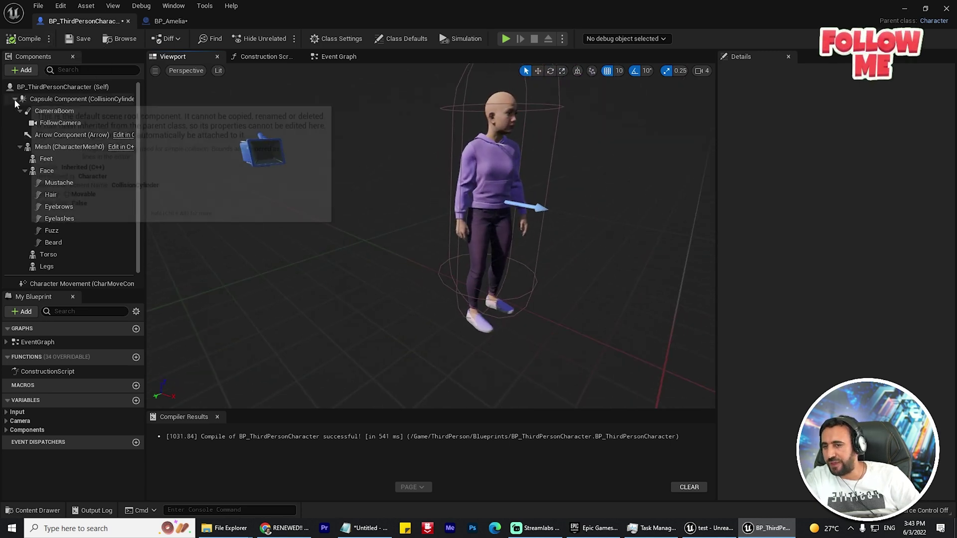
Rename the Body entry in the LODSync component's Custom LODMapping to Mesh.
{"action": "left_click", "coordinate": [15, 100]}
{"action": "left_click", "coordinate": [41, 131]}
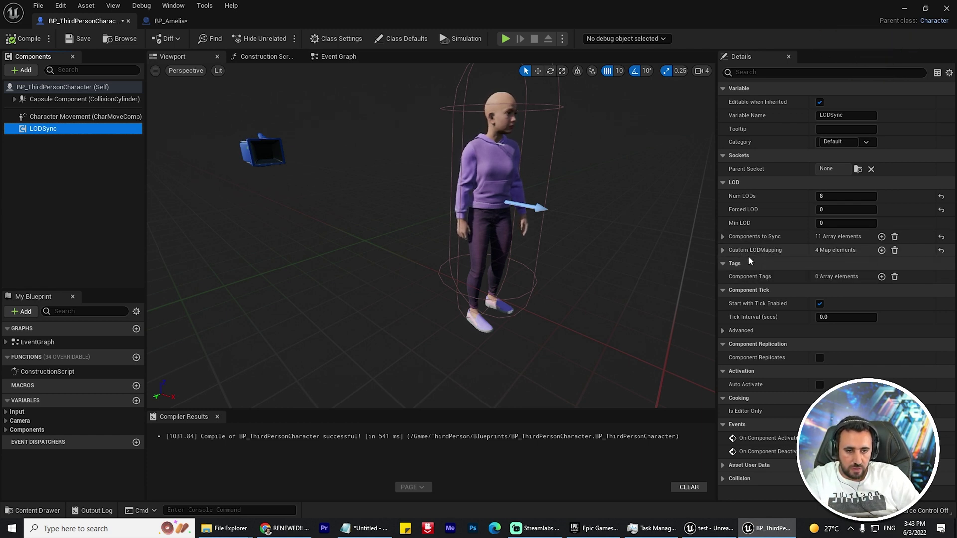
{"action": "left_click", "coordinate": [723, 249]}
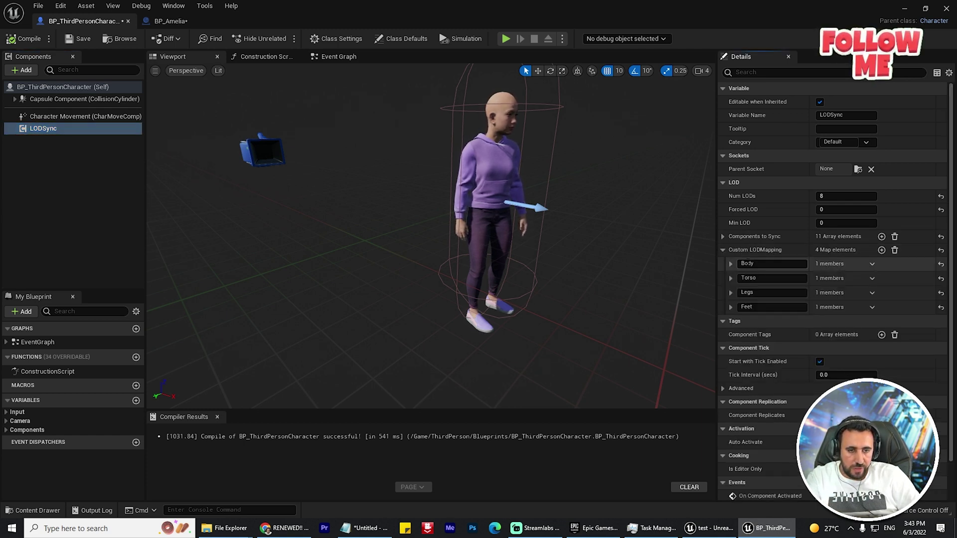
{"action": "left_click", "coordinate": [755, 264]}
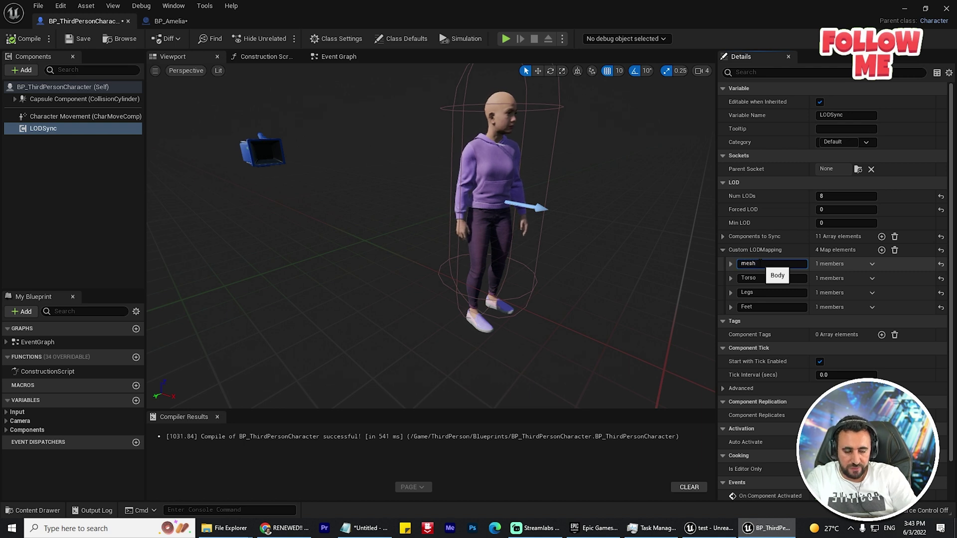
{"action": "key", "text": "Return"}
{"action": "key", "text": "Delete"}
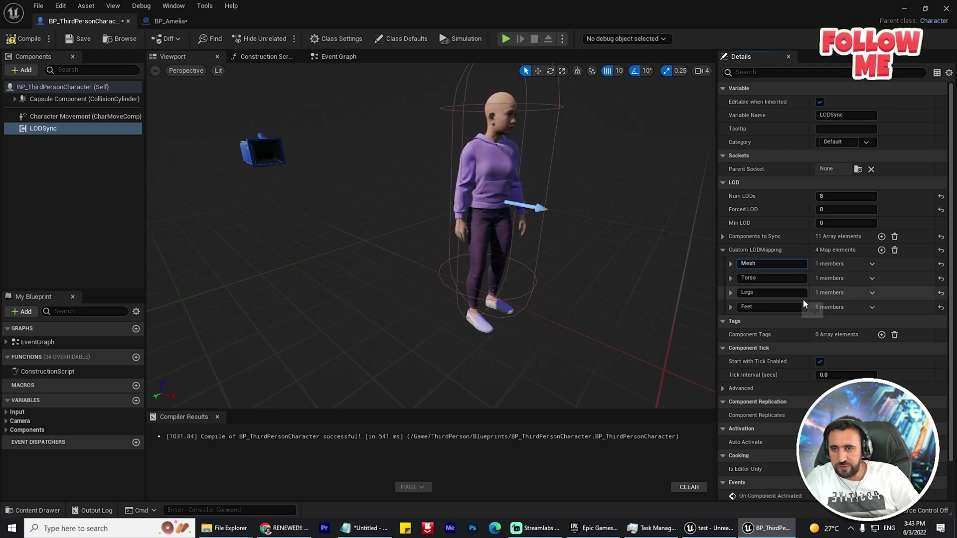
Set the name of Index 0 in LODSync's Components to Sync to Mesh, then compile and close the character blueprint.
{"action": "left_click", "coordinate": [736, 237]}
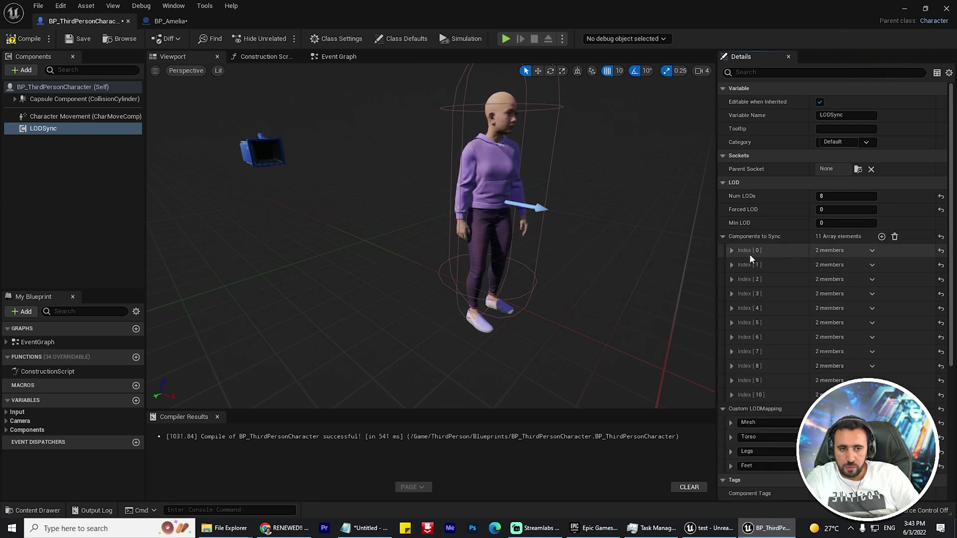
{"action": "left_click", "coordinate": [732, 251]}
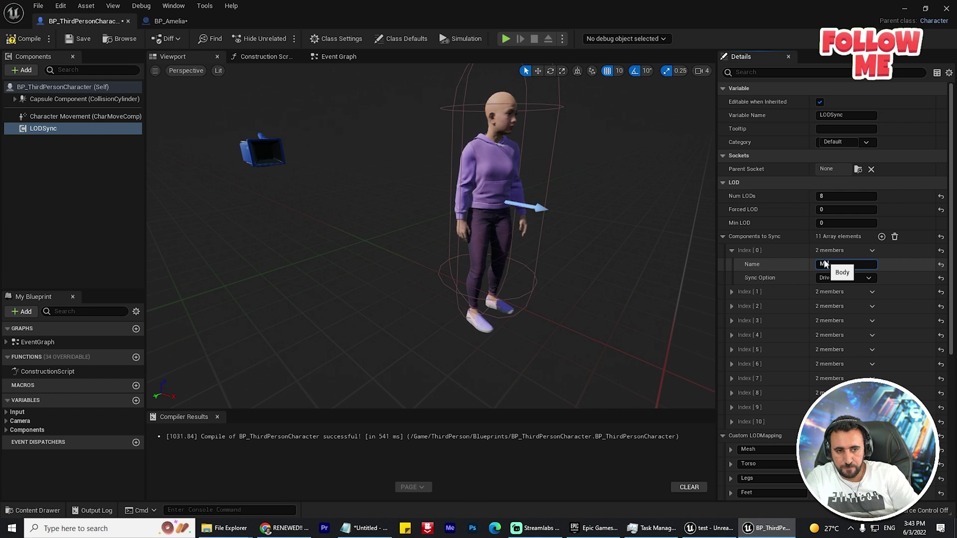
{"action": "key", "text": "Return"}
{"action": "left_click", "coordinate": [350, 115]}
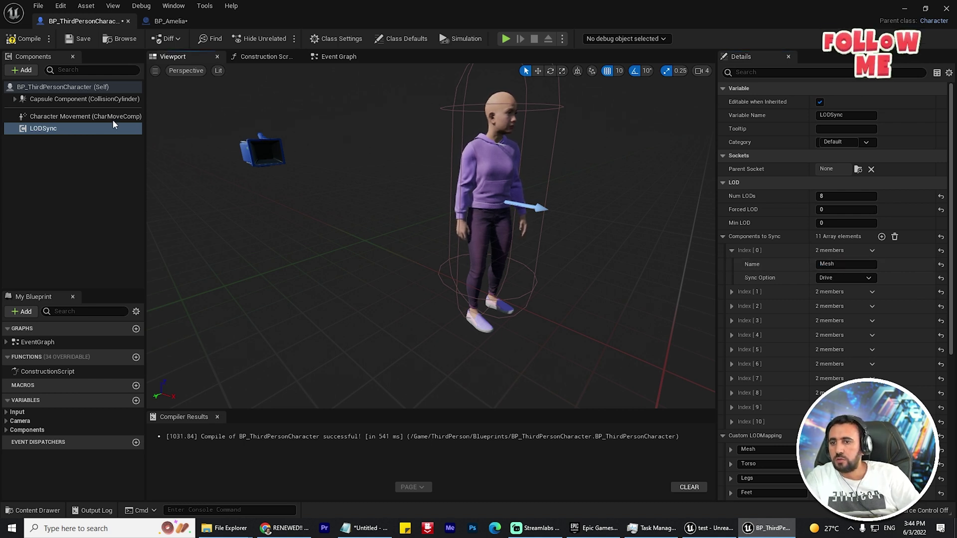
{"action": "left_click", "coordinate": [24, 35]}
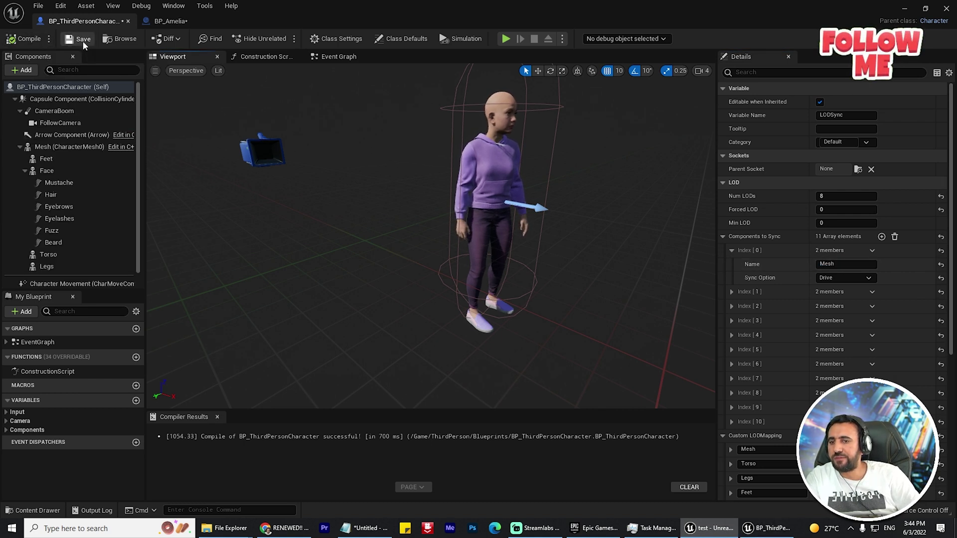
{"action": "left_click", "coordinate": [946, 12]}
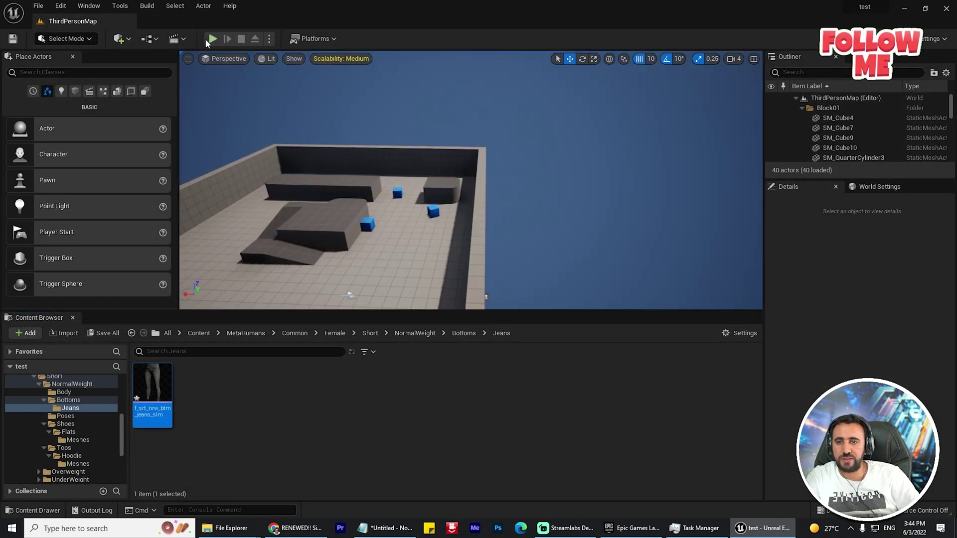
Play the level and test the MetaHuman character by running and jumping across the floor, ramp and raised blocks.
{"action": "left_click", "coordinate": [211, 39]}
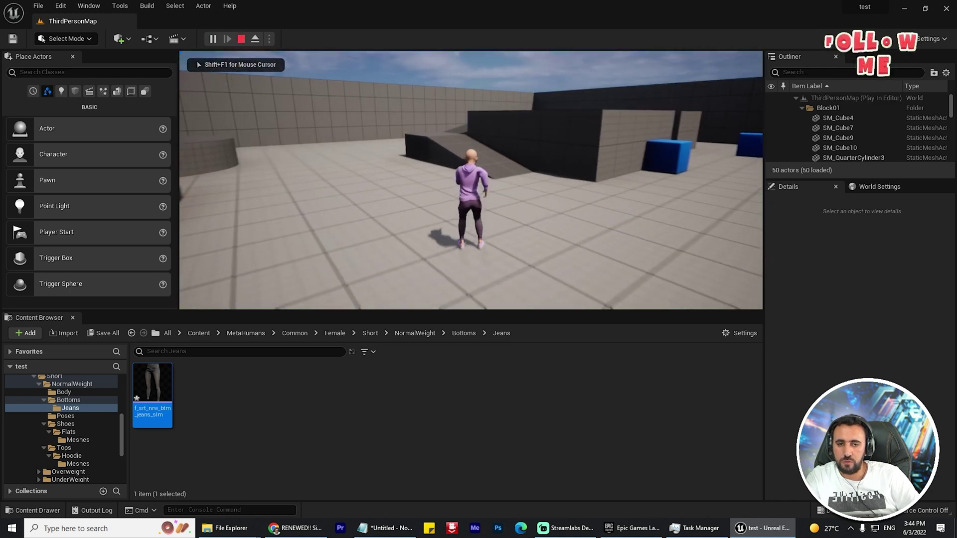
{"action": "key", "text": "w"}
{"action": "key", "text": "space"}
{"action": "key", "text": "space"}
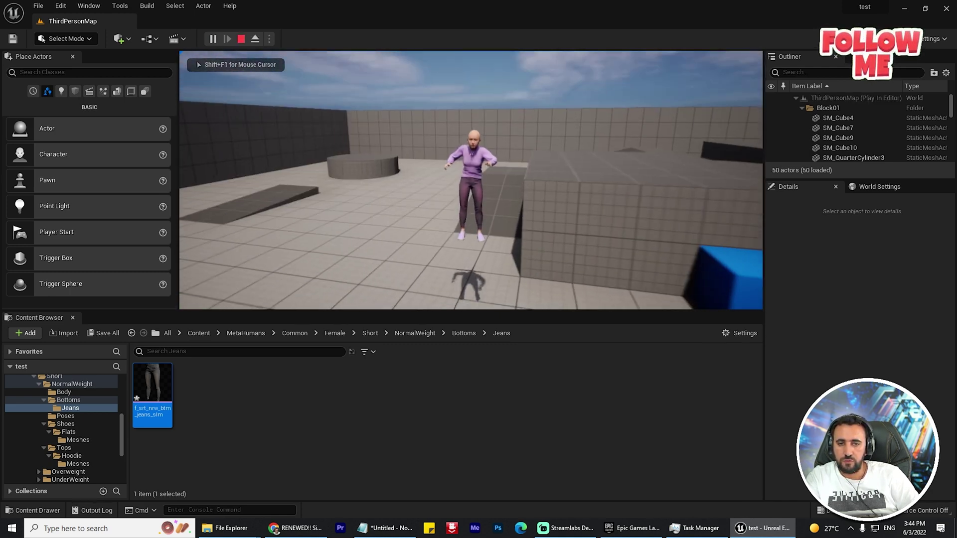
{"action": "key", "text": "w"}
{"action": "key", "text": "space"}
{"action": "key", "text": "space"}
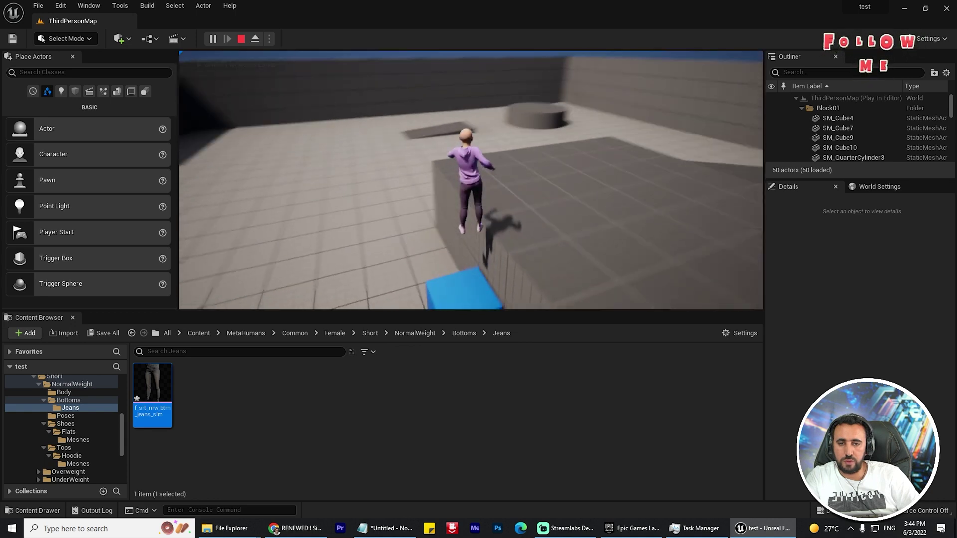
{"action": "key", "text": "w"}
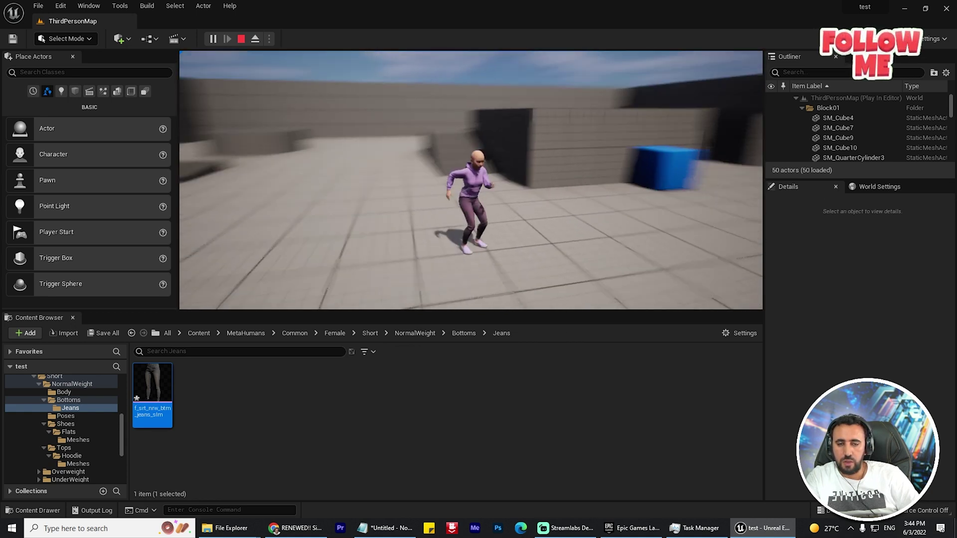
{"action": "key", "text": "w"}
{"action": "key", "text": "space"}
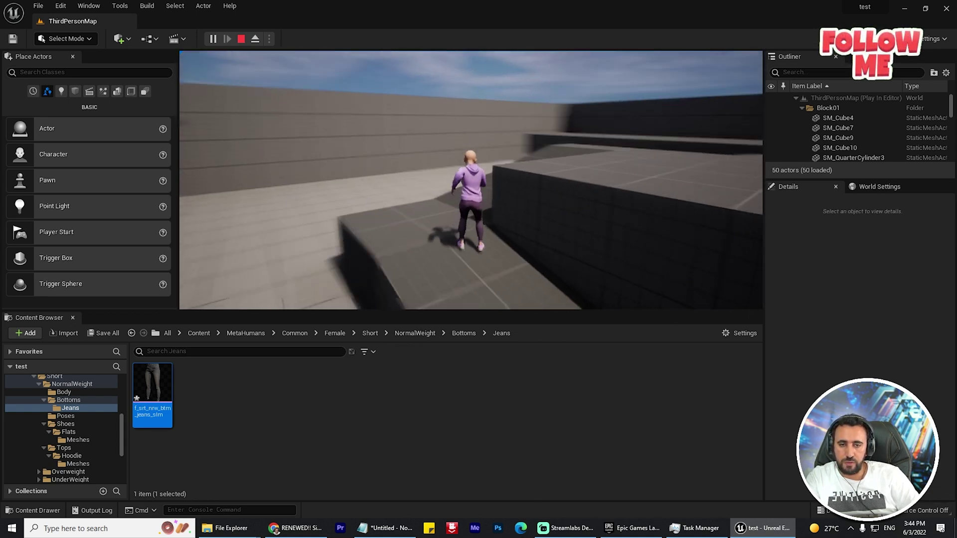
{"action": "key", "text": "w"}
{"action": "key", "text": "space"}
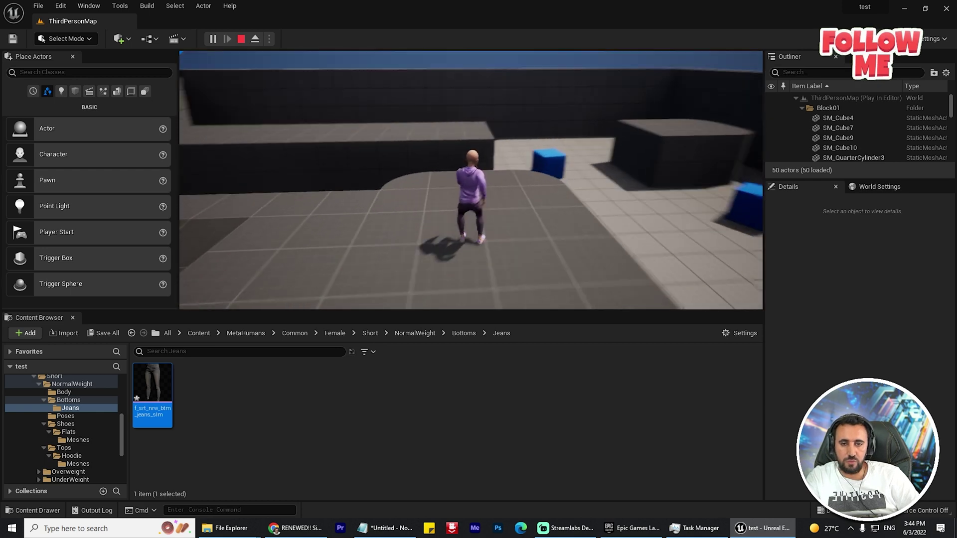
{"action": "key", "text": "w"}
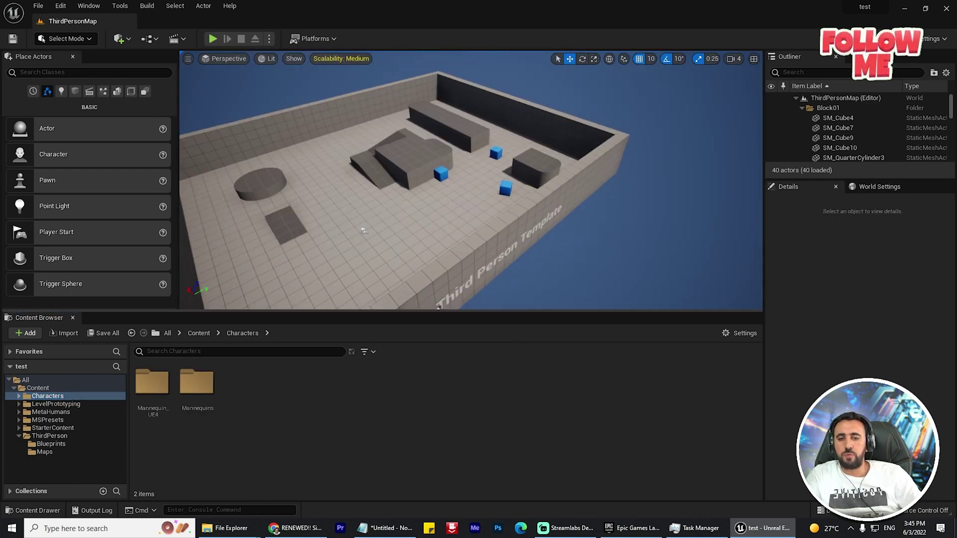
{"action": "left_click", "coordinate": [364, 231]}
{"action": "key", "text": "f"}
{"action": "left_click", "coordinate": [492, 162]}
{"action": "key", "text": "f"}
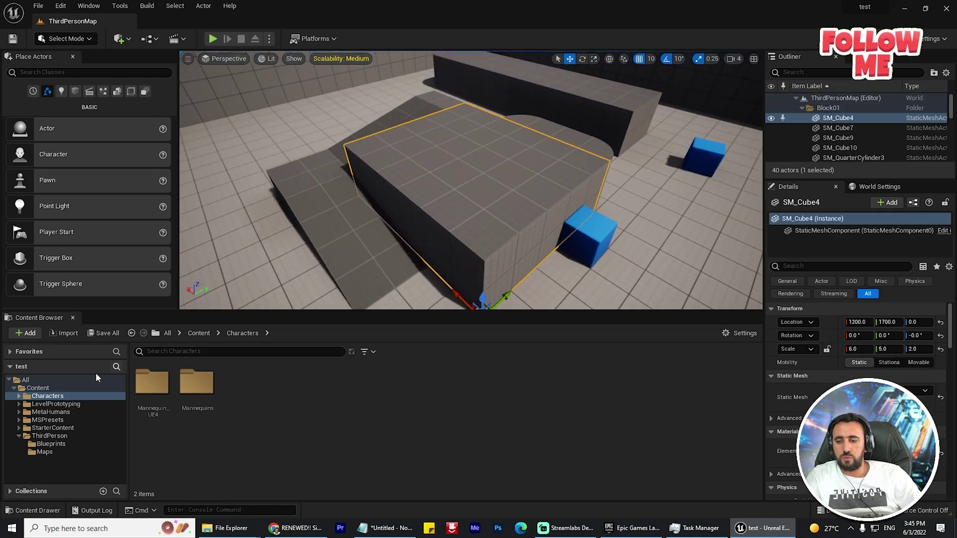
Open the ABP_Manny animation blueprint from the Characters/Mannequins/Animations folder.
{"action": "left_click", "coordinate": [27, 391]}
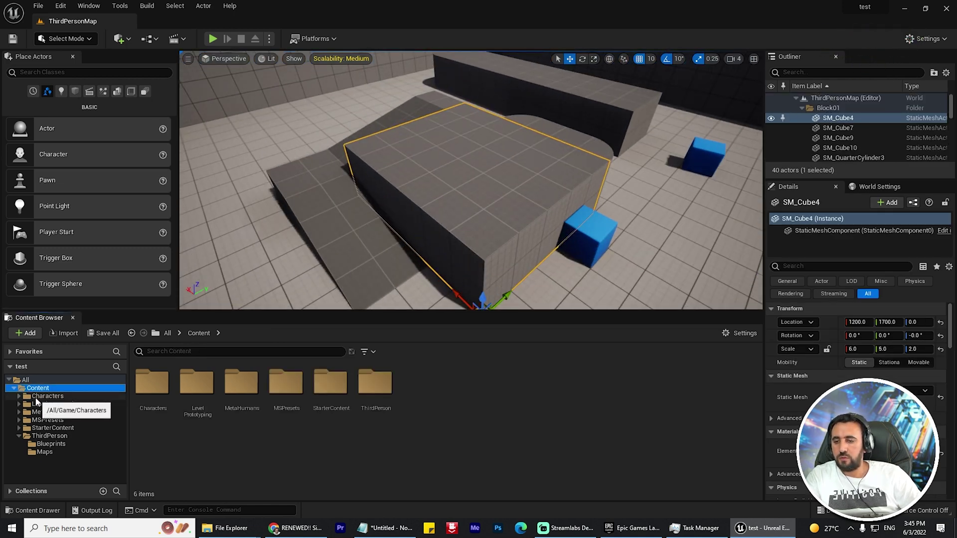
{"action": "left_click", "coordinate": [31, 397]}
{"action": "left_click", "coordinate": [20, 397]}
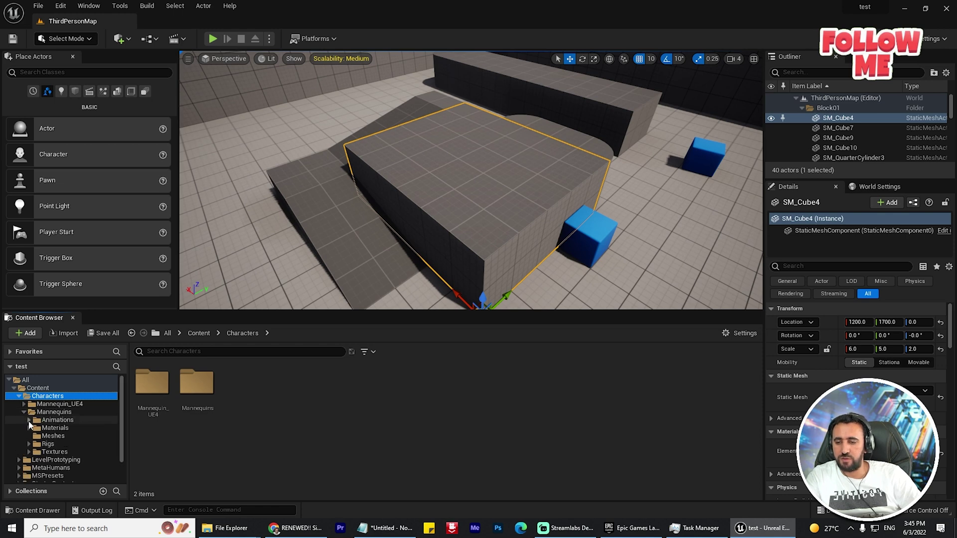
{"action": "left_click", "coordinate": [45, 422]}
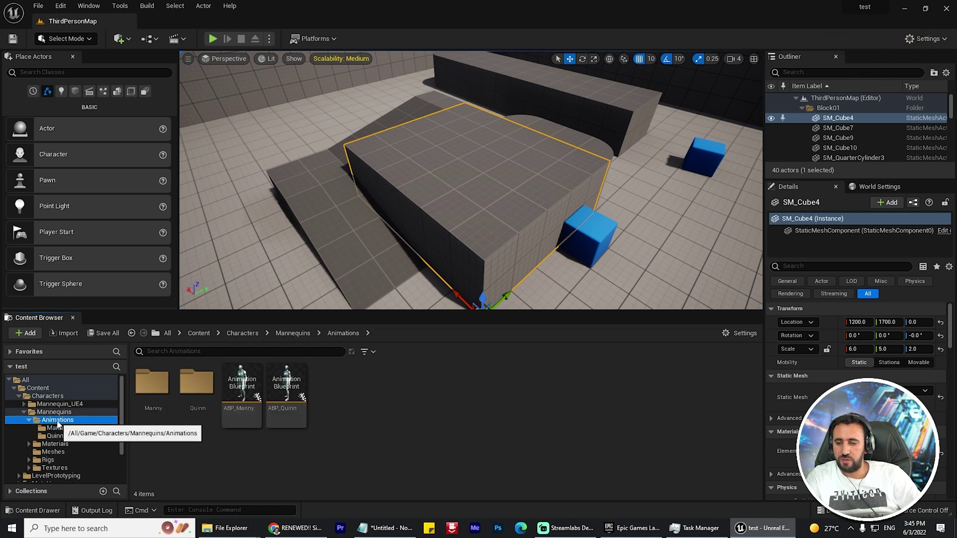
{"action": "left_click", "coordinate": [248, 383]}
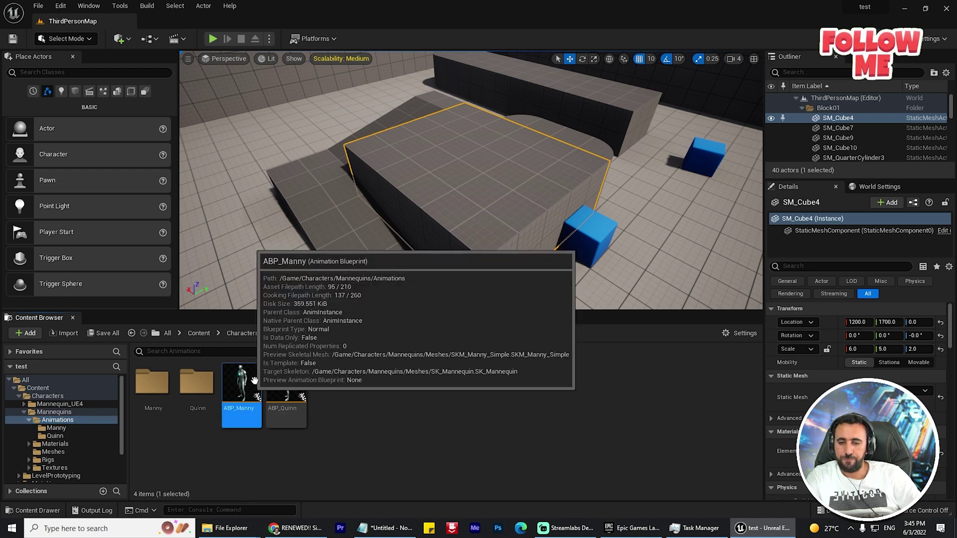
{"action": "double_click", "coordinate": [251, 374]}
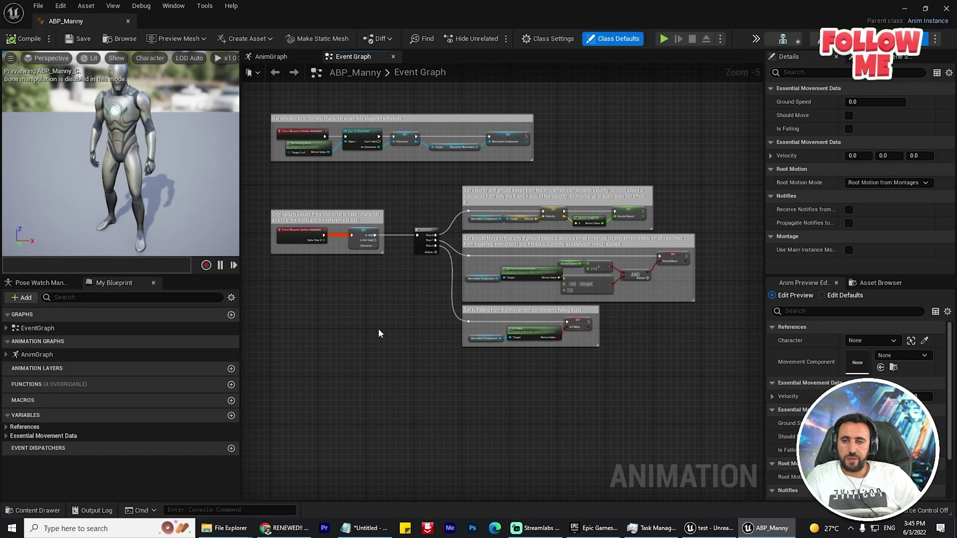
Open the AnimGraph of ABP_Manny and open the control rig behind its Control Rig node.
{"action": "right_click_drag", "start_coordinate": [378, 328], "coordinate": [370, 289]}
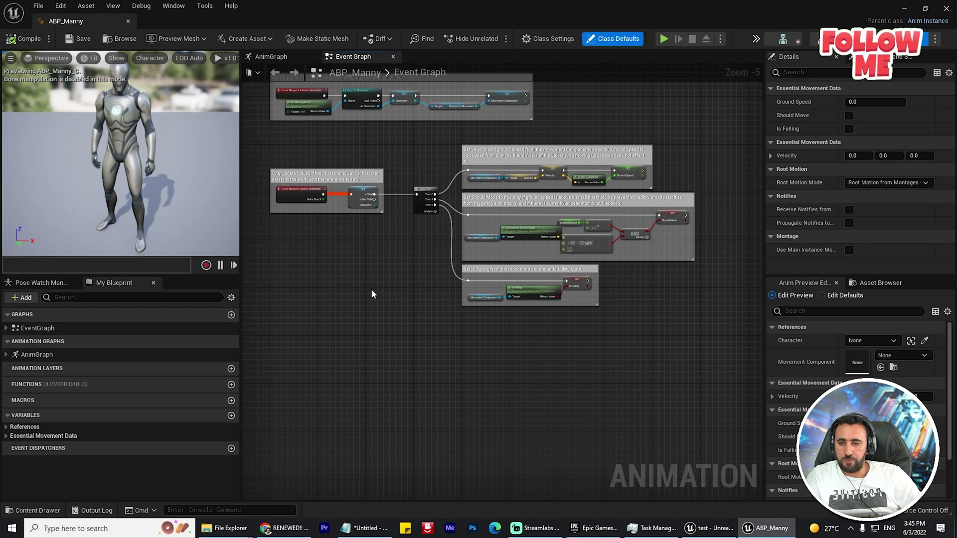
{"action": "left_click", "coordinate": [40, 355]}
{"action": "double_click", "coordinate": [38, 354]}
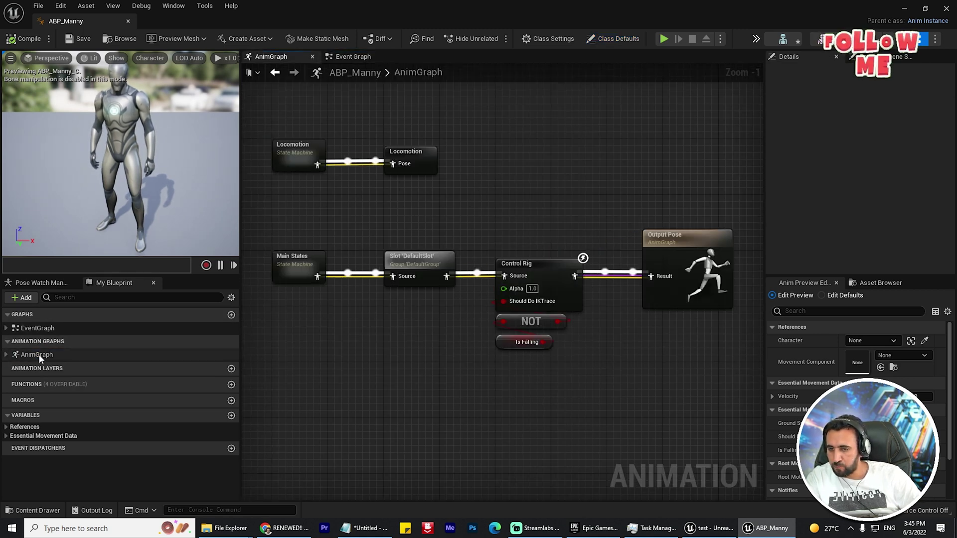
{"action": "right_click_drag", "start_coordinate": [628, 363], "coordinate": [585, 332]}
{"action": "scroll", "coordinate": [506, 234], "scroll_direction": "up", "scroll_amount": 1}
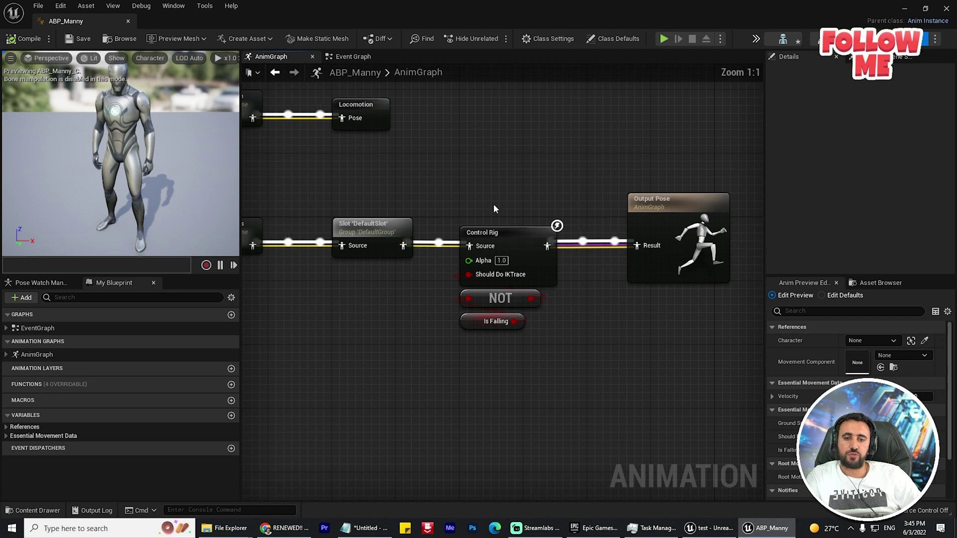
{"action": "left_click", "coordinate": [482, 234]}
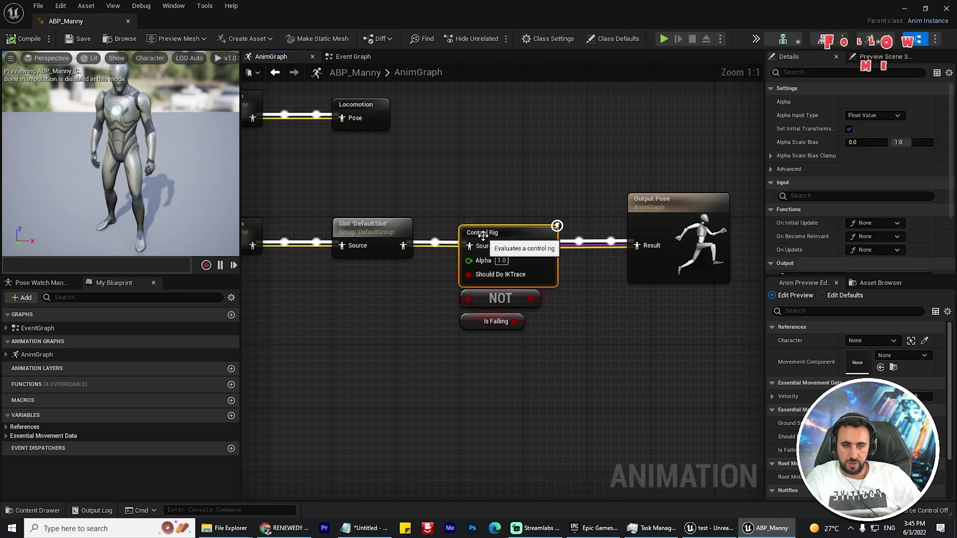
{"action": "double_click", "coordinate": [525, 271]}
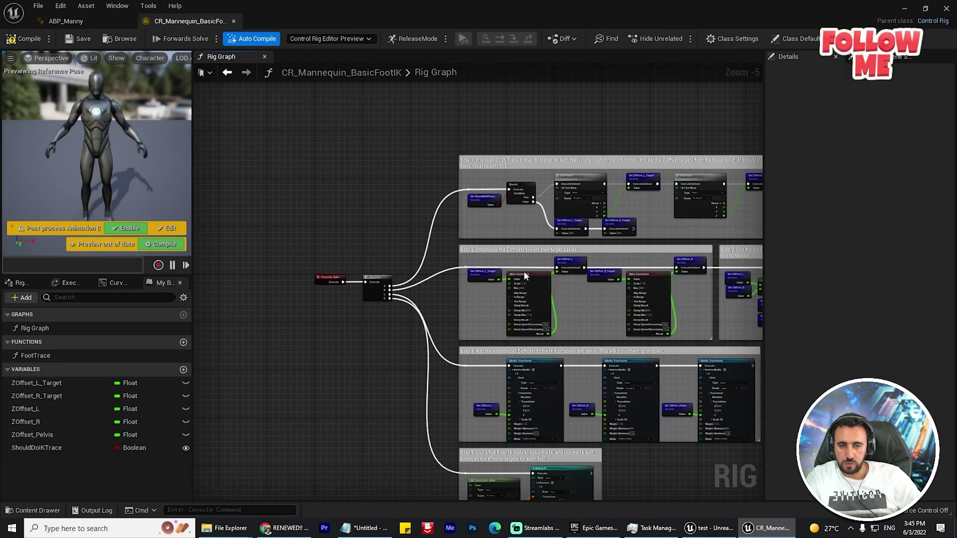
Set the Root of the Full Body IK node in the Step 5 section of the rig graph to animation_root.
{"action": "right_click_drag", "start_coordinate": [361, 381], "coordinate": [229, 255]}
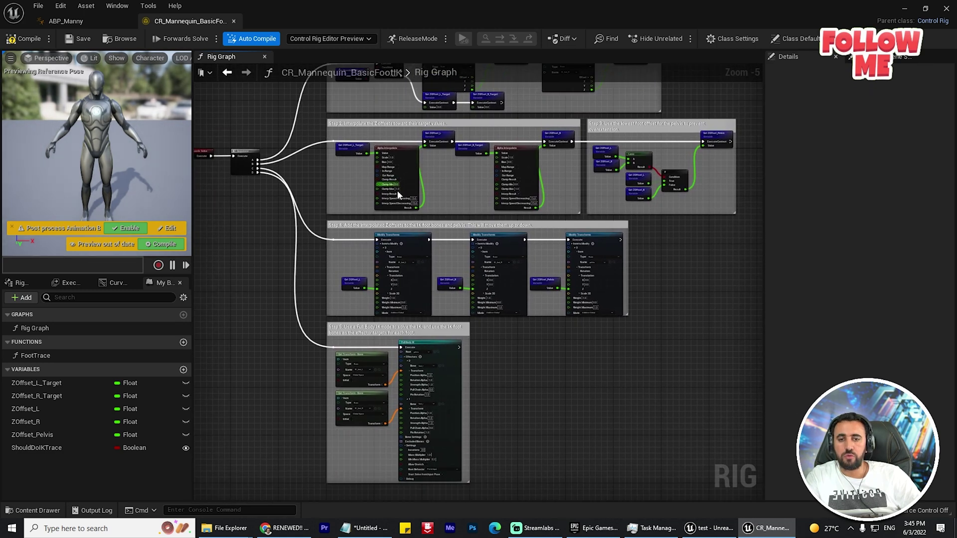
{"action": "right_click_drag", "start_coordinate": [641, 328], "coordinate": [658, 206]}
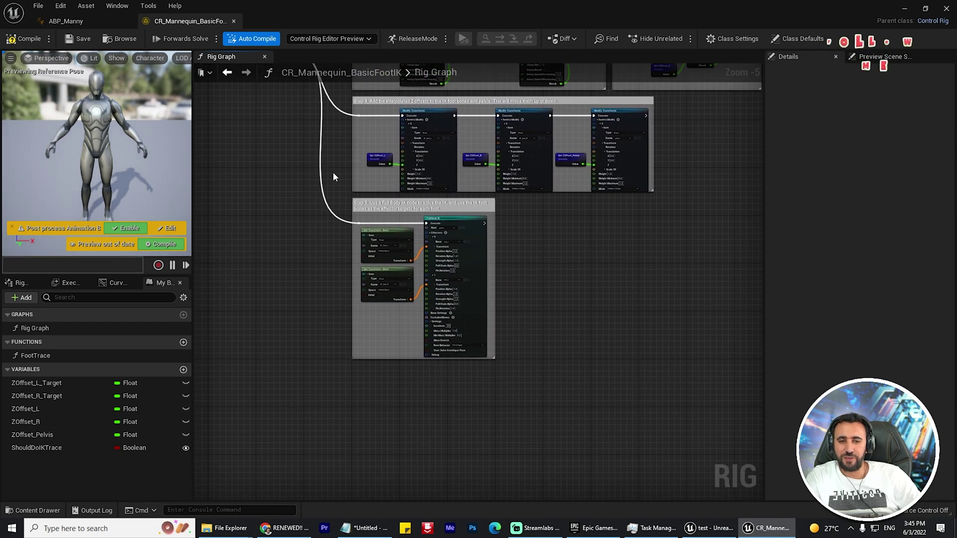
{"action": "scroll", "coordinate": [282, 190], "scroll_direction": "up", "scroll_amount": 3}
{"action": "right_click_drag", "start_coordinate": [367, 304], "coordinate": [211, 233]}
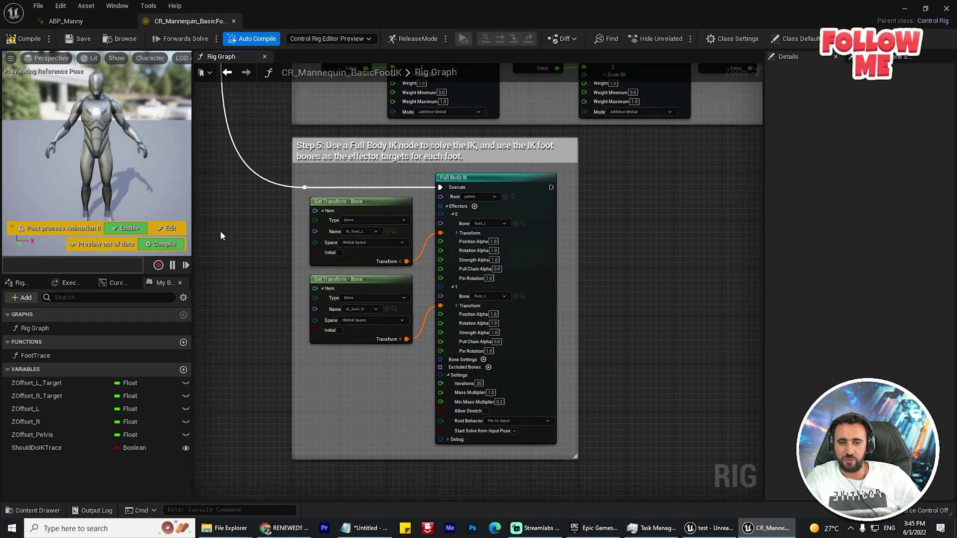
{"action": "scroll", "coordinate": [608, 247], "scroll_direction": "up", "scroll_amount": 2}
{"action": "right_click_drag", "start_coordinate": [614, 236], "coordinate": [672, 262]}
{"action": "left_click", "coordinate": [579, 221]}
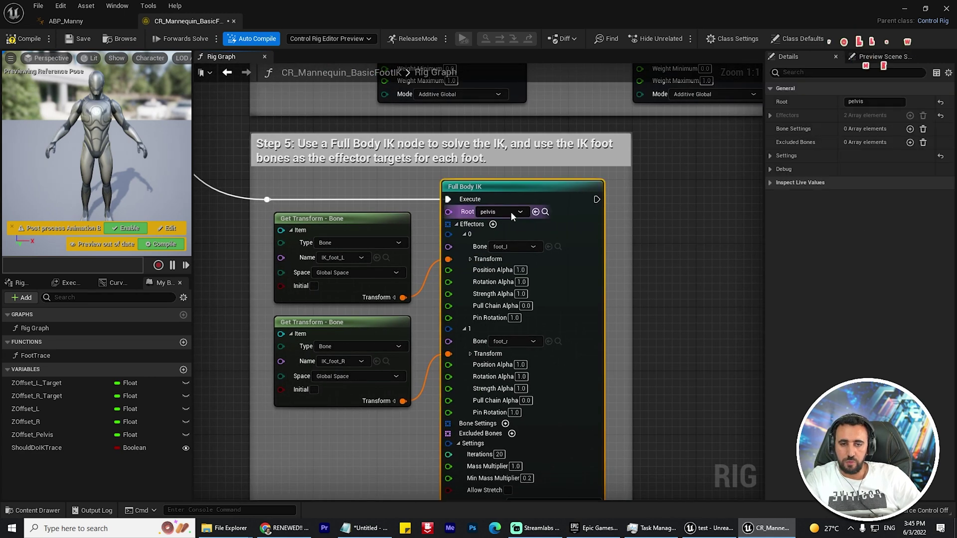
{"action": "left_click", "coordinate": [507, 214]}
{"action": "scroll", "coordinate": [528, 255], "scroll_direction": "up", "scroll_amount": 10}
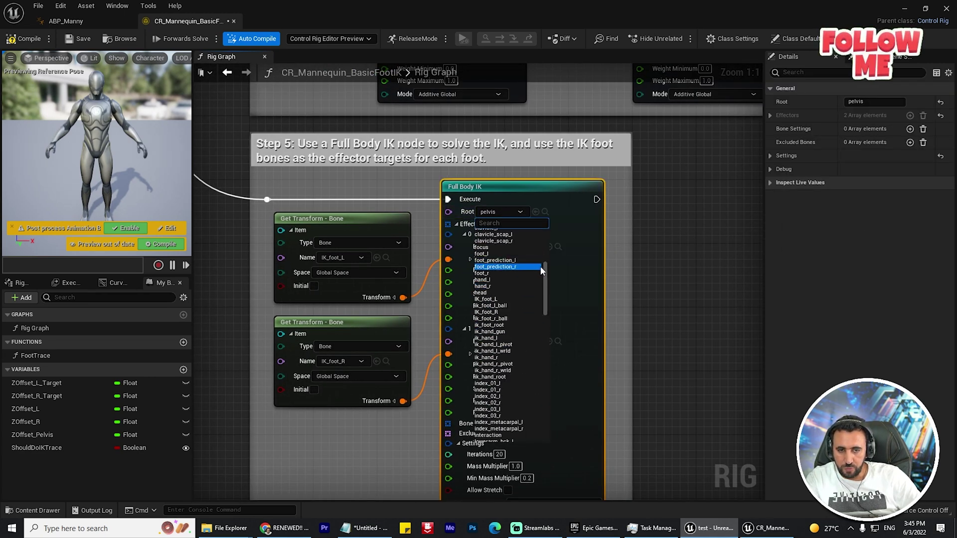
{"action": "left_click_drag", "start_coordinate": [546, 273], "coordinate": [545, 231]}
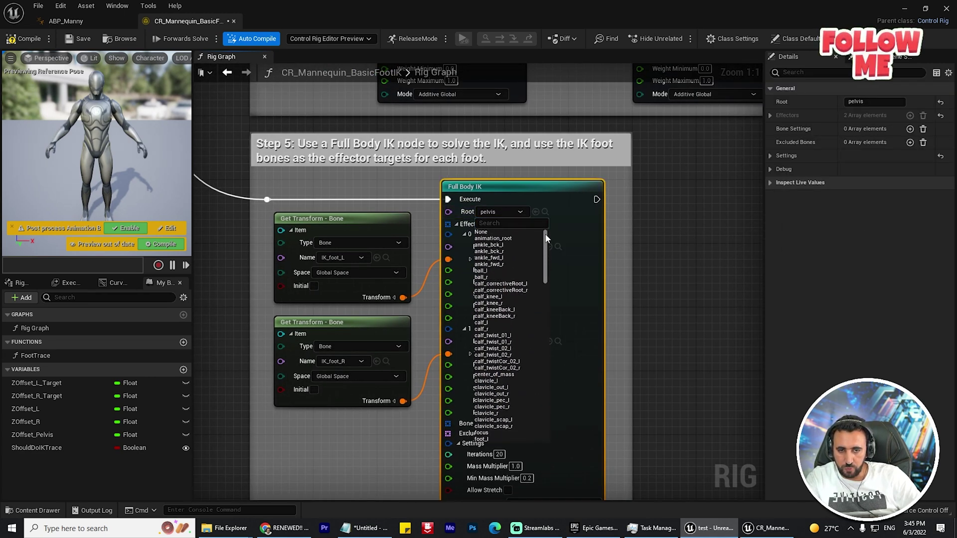
{"action": "left_click", "coordinate": [513, 237]}
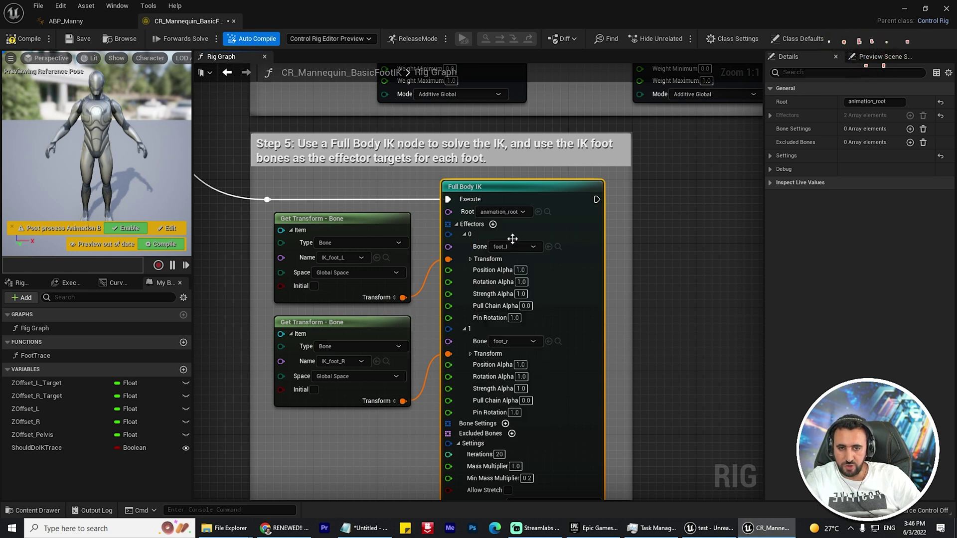
Compile, save and close the control rig, and move the character around the level in play mode.
{"action": "left_click", "coordinate": [20, 39]}
{"action": "left_click", "coordinate": [79, 42]}
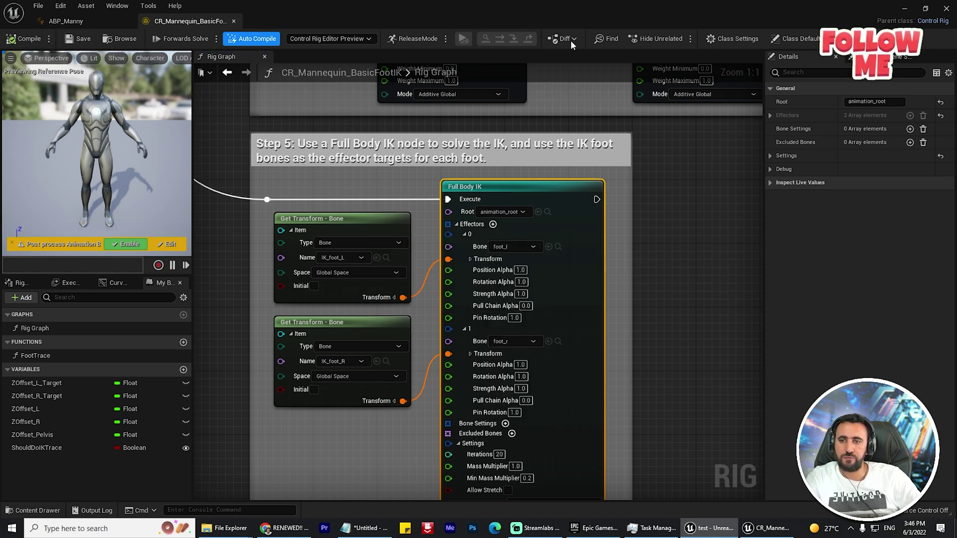
{"action": "left_click", "coordinate": [946, 8]}
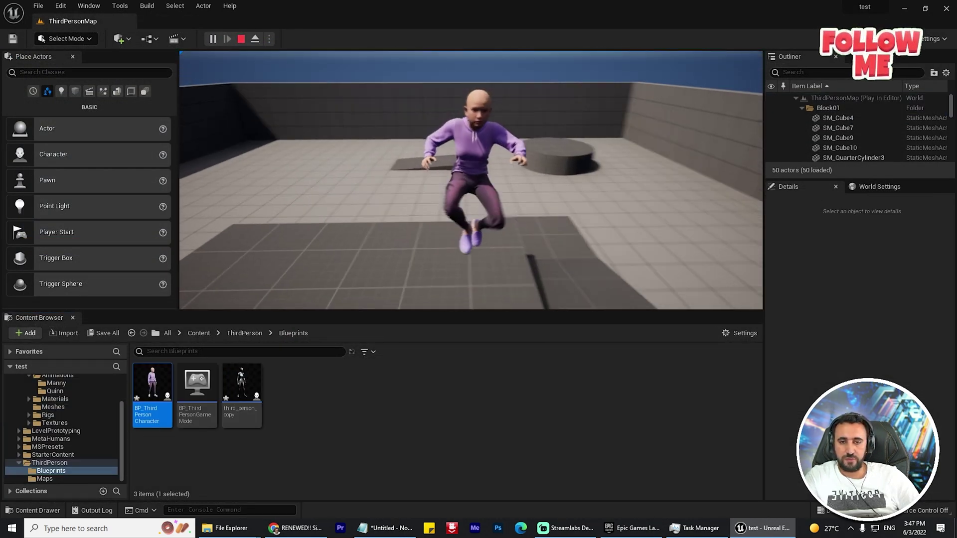
{"action": "key", "text": "w"}
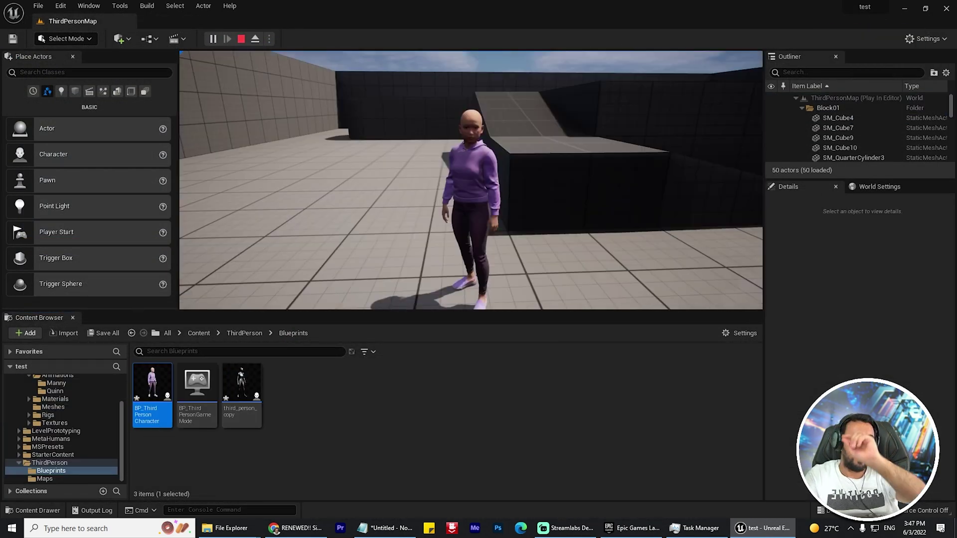